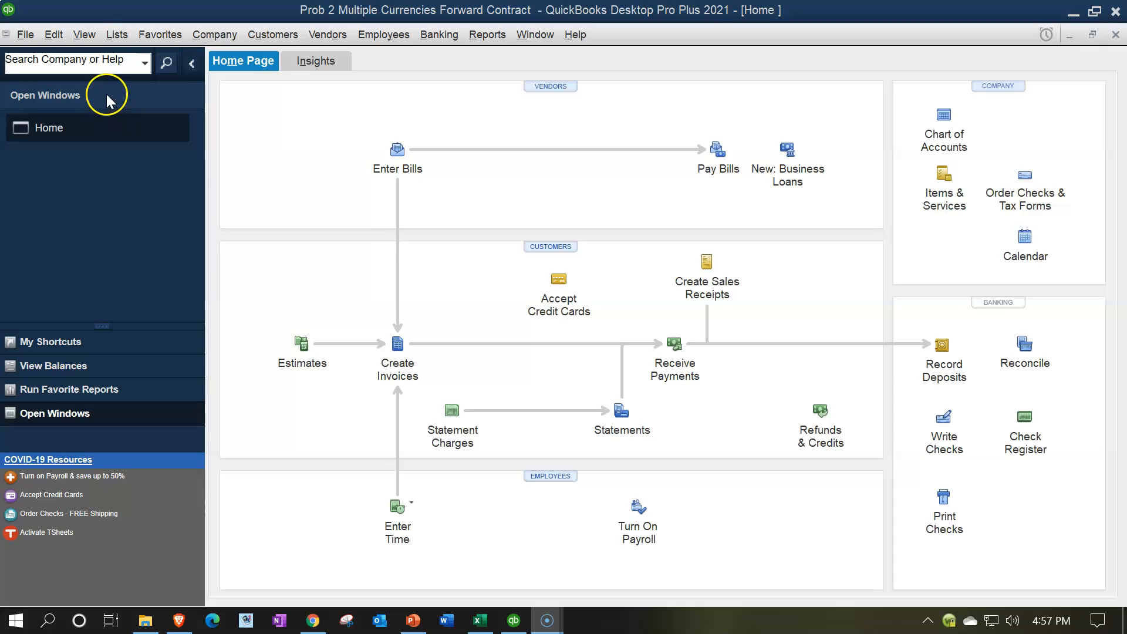
# Show the open window list and open the standard Balance Sheet report.
pyautogui.click(84, 33)
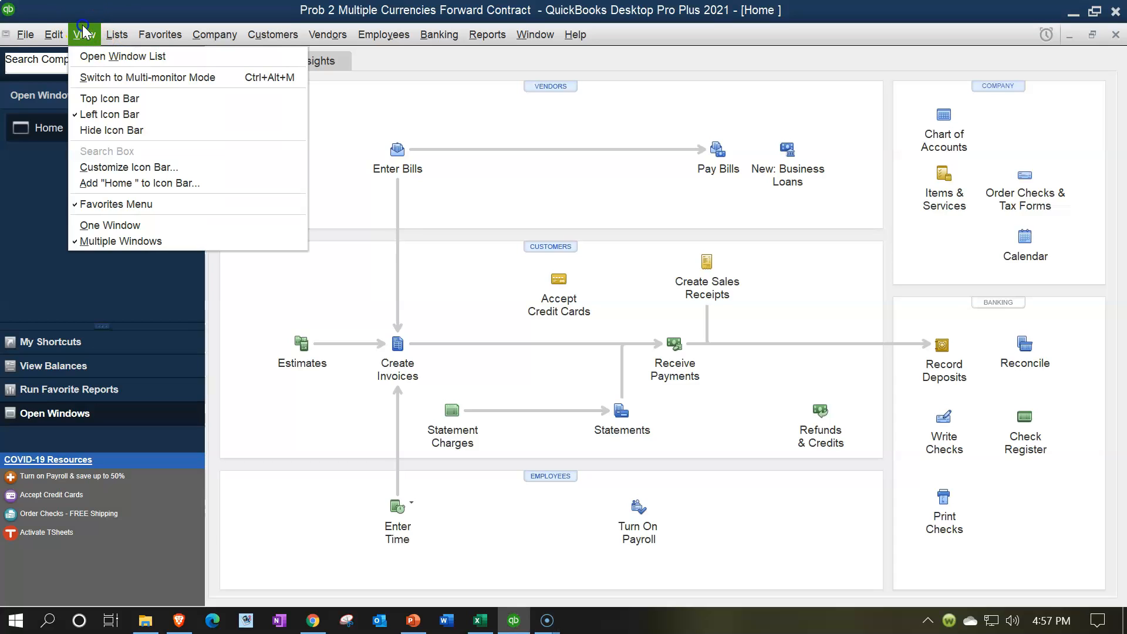
pyautogui.click(91, 57)
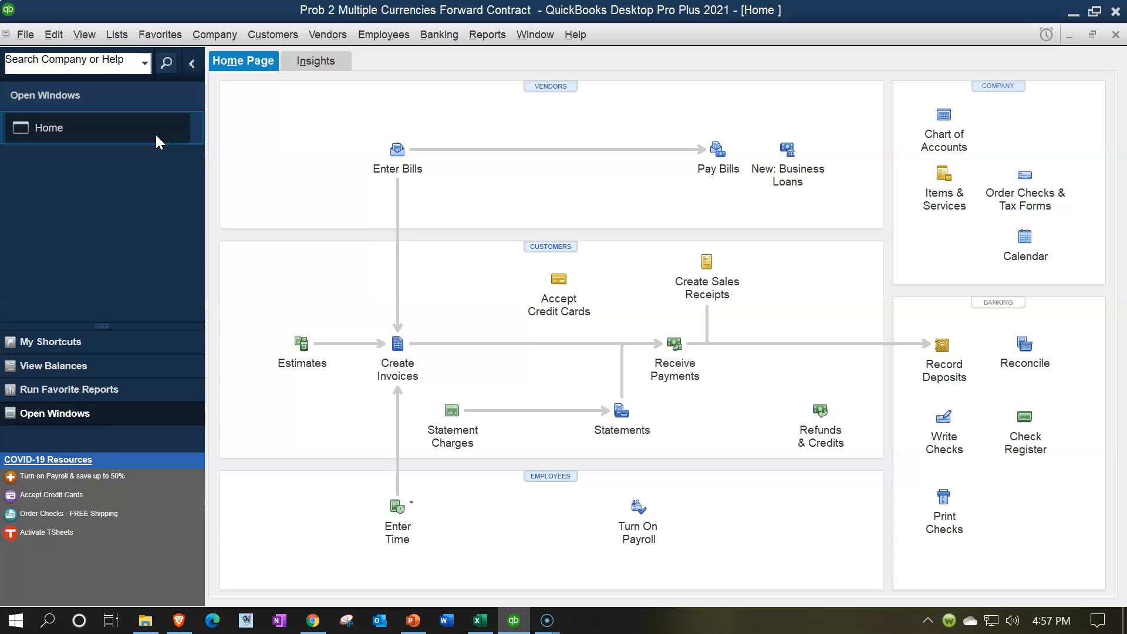
pyautogui.click(488, 35)
pyautogui.moveTo(538, 159)
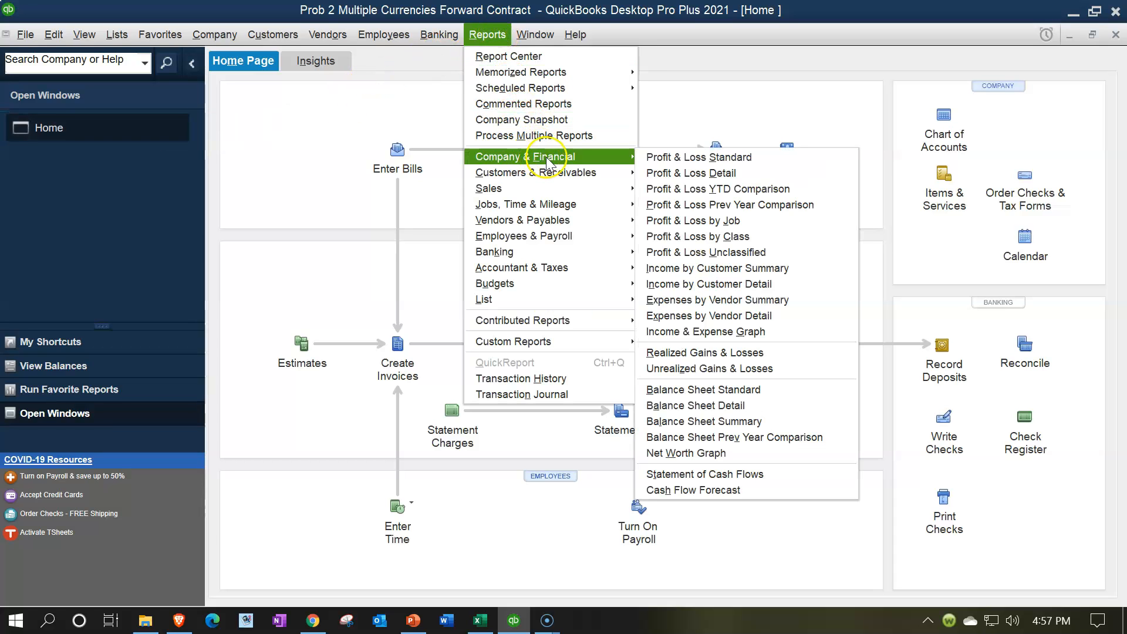
pyautogui.click(753, 390)
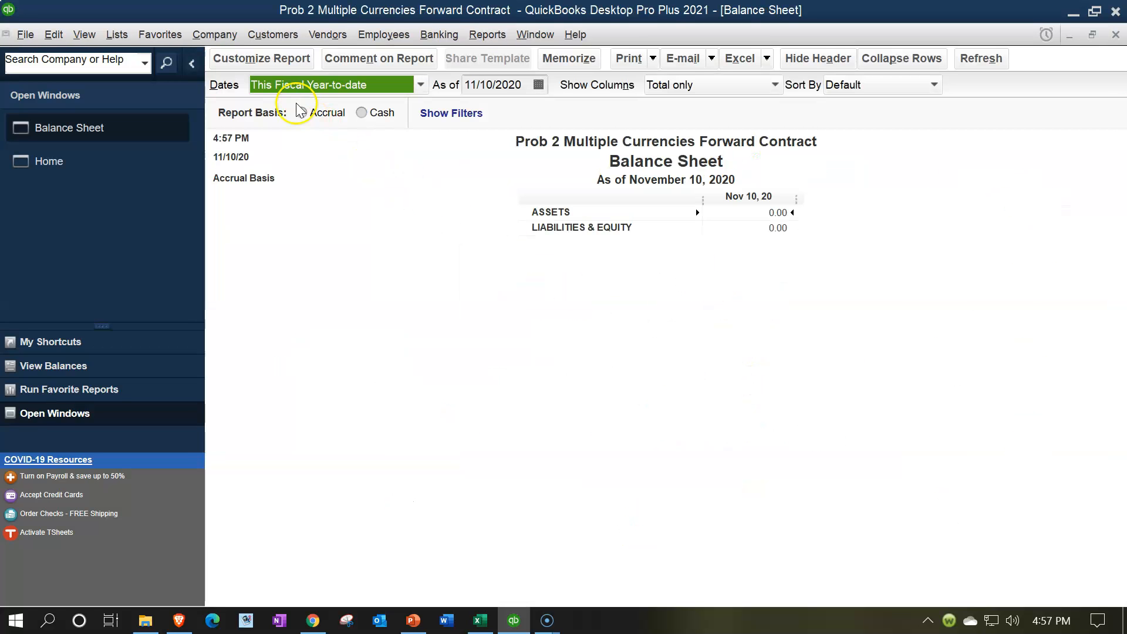
# Customize the Balance Sheet to cover the date range 01/01/2021 to 12/31/2021.
pyautogui.click(269, 57)
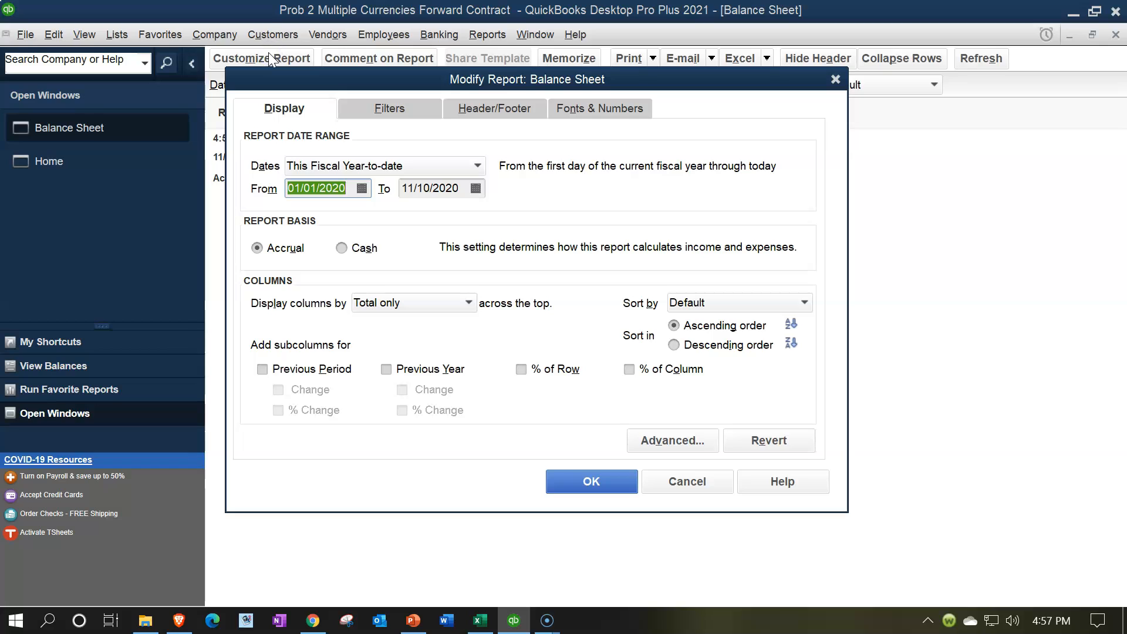
pyautogui.write('01012021')
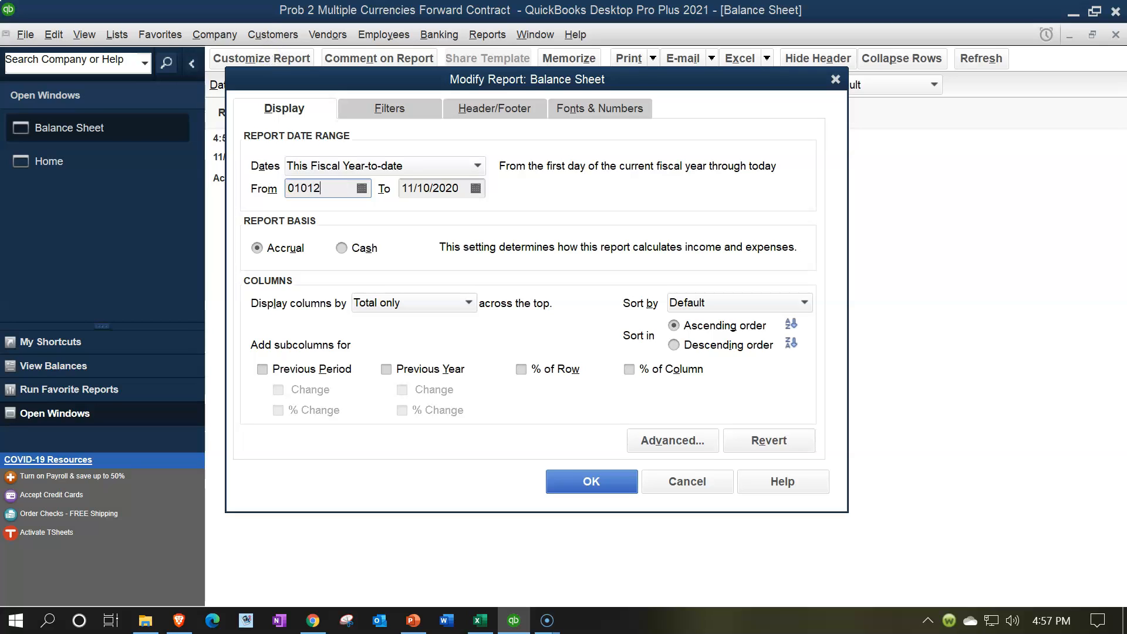
pyautogui.press('Tab')
pyautogui.write('12/31/2021')
pyautogui.press('Tab')
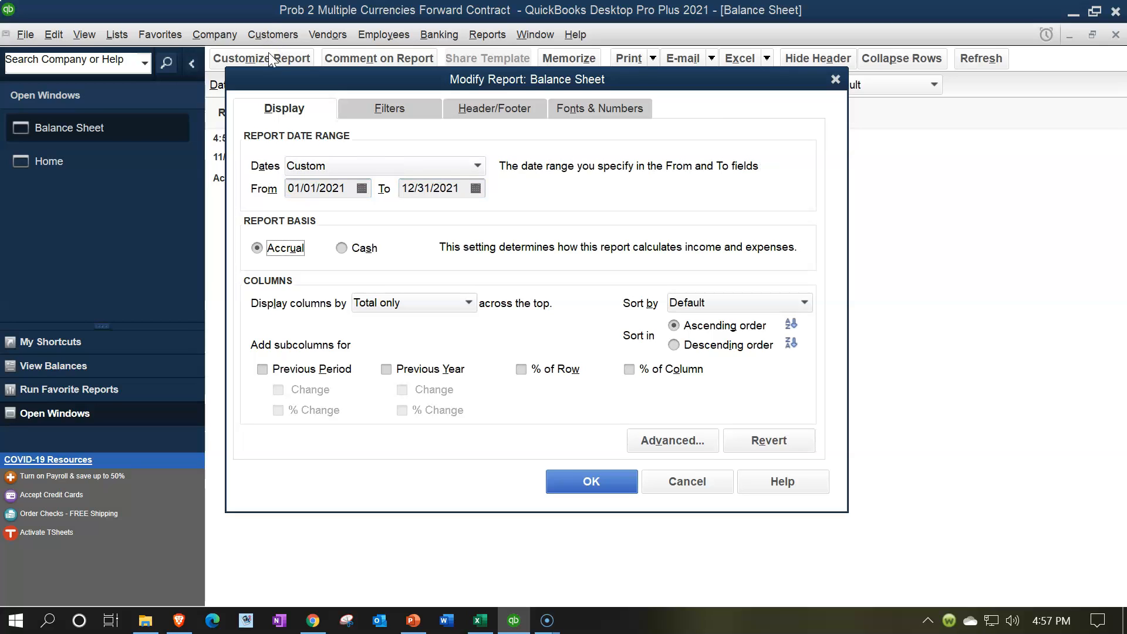
pyautogui.click(619, 489)
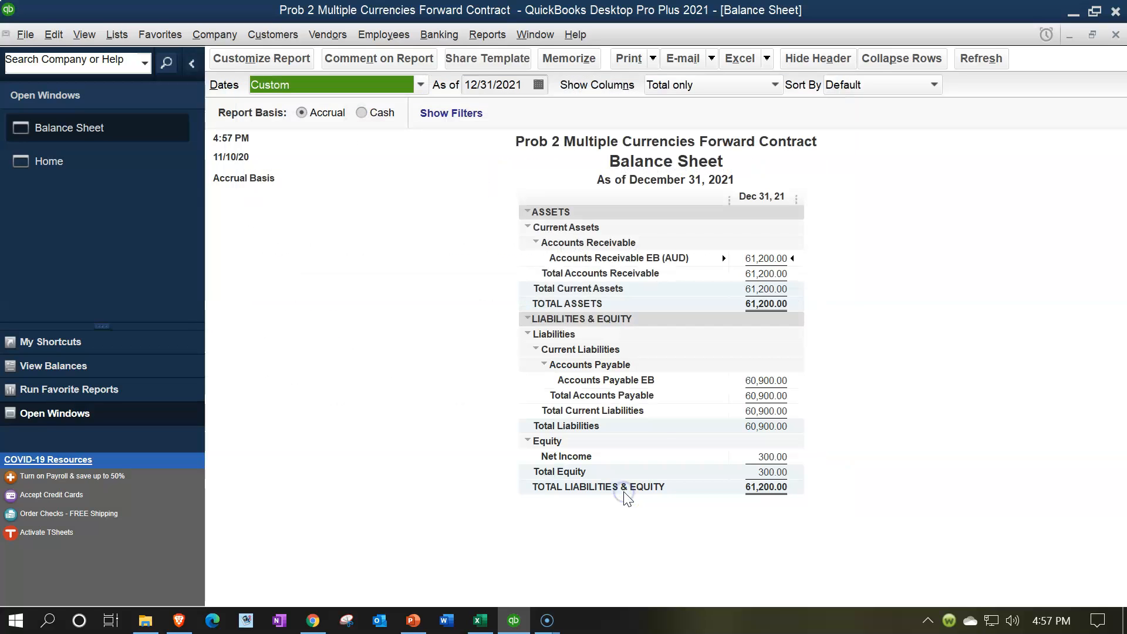
# Review the transactions behind the Accounts Receivable EB (AUD) balance, return to the Balance Sheet and select the Accounts Payable EB amount.
pyautogui.doubleClick(765, 260)
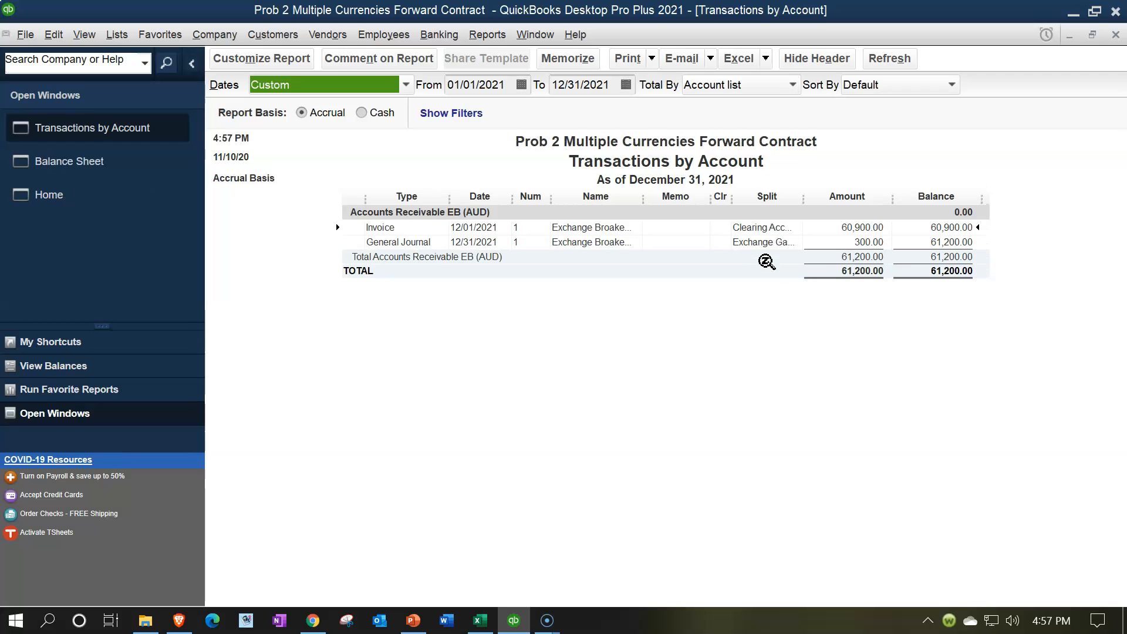
pyautogui.doubleClick(847, 229)
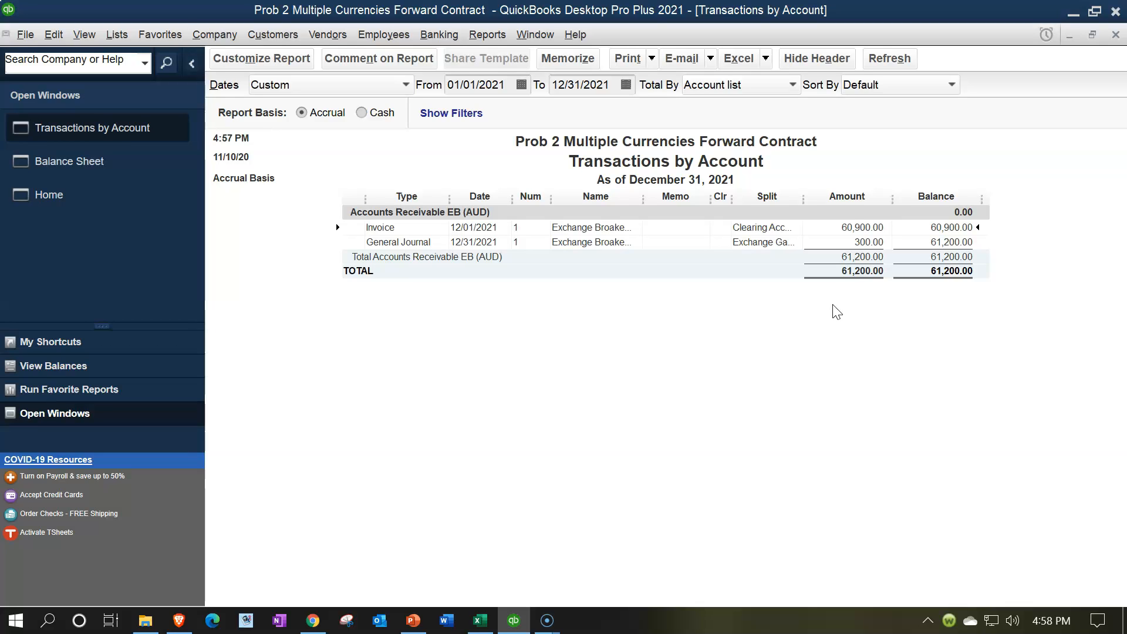
pyautogui.click(853, 241)
pyautogui.click(1115, 34)
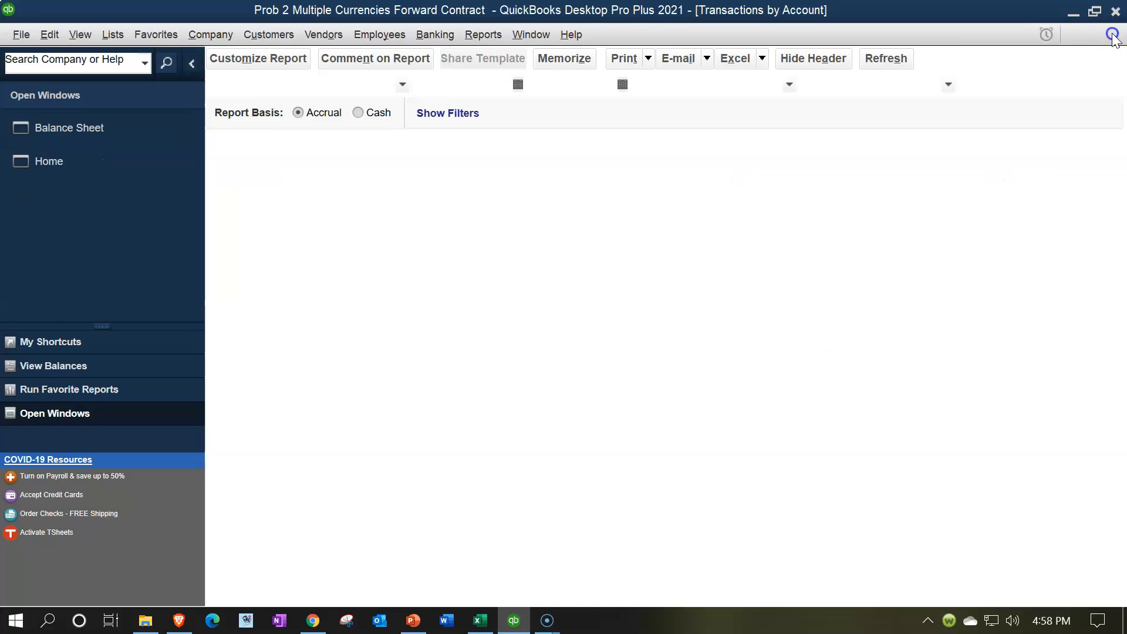
pyautogui.click(767, 385)
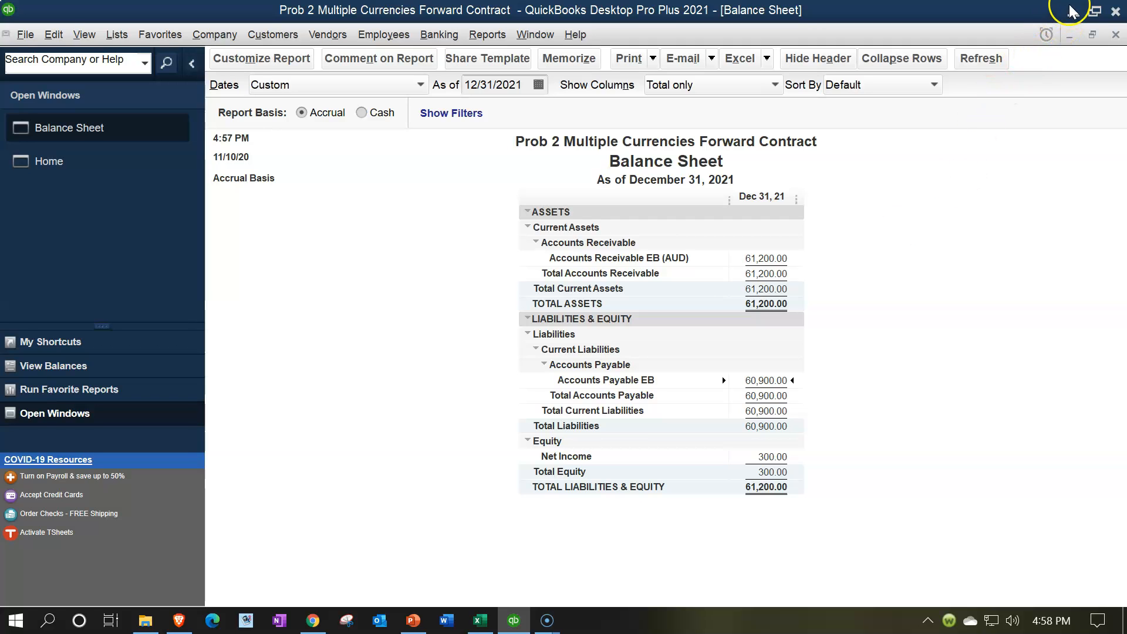
# Switch to the Excel forward contract workbook and examine the Year 1 ending balances of the exchange broker receivable and payable.
pyautogui.click(481, 624)
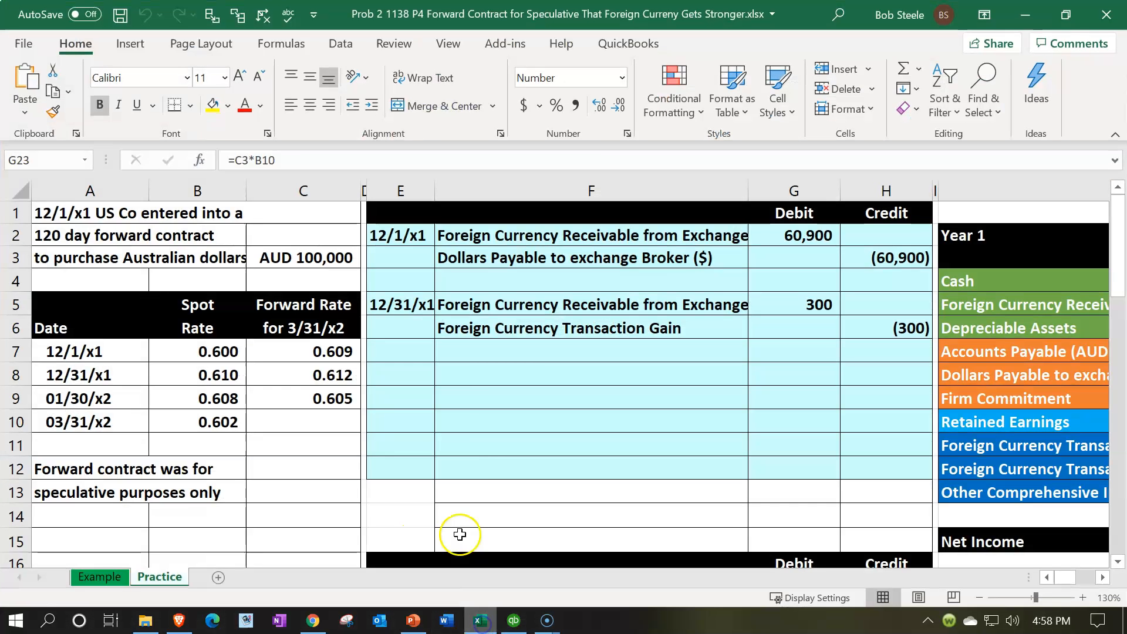
pyautogui.click(667, 389)
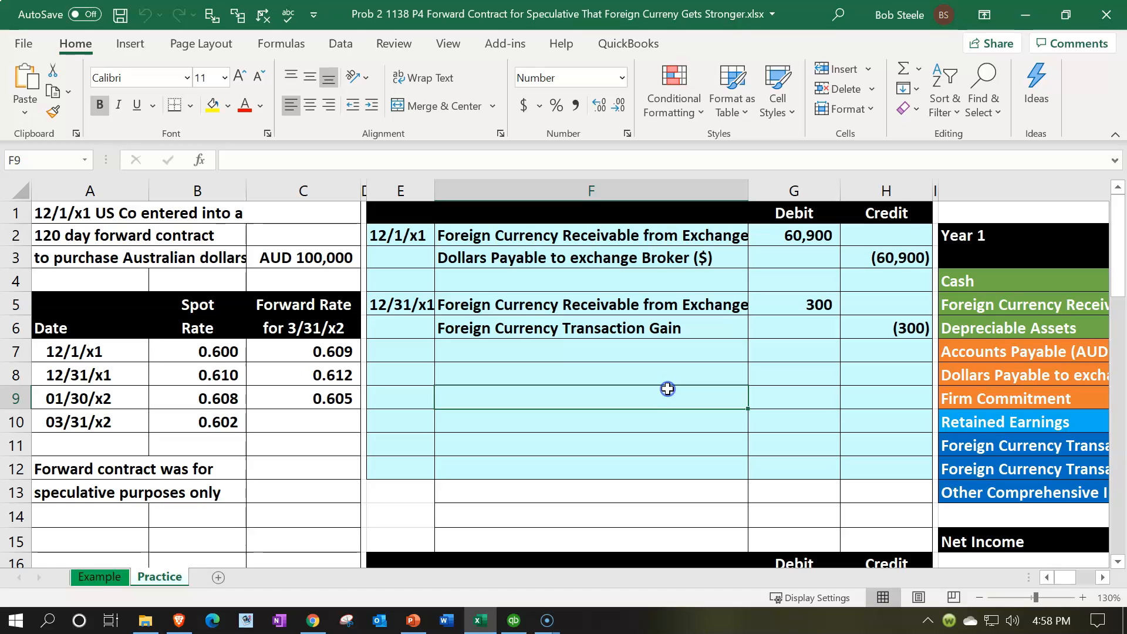
pyautogui.click(675, 259)
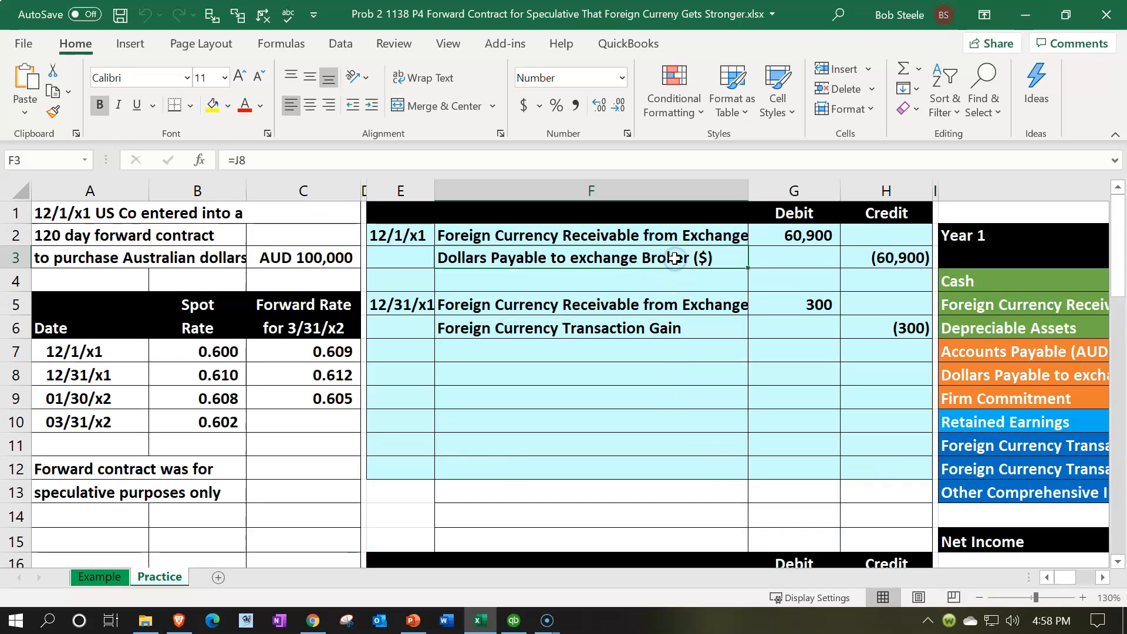
pyautogui.press('Right')
pyautogui.press('Right')
pyautogui.press('Right')
pyautogui.press('Right')
pyautogui.press('Right')
pyautogui.press('Right')
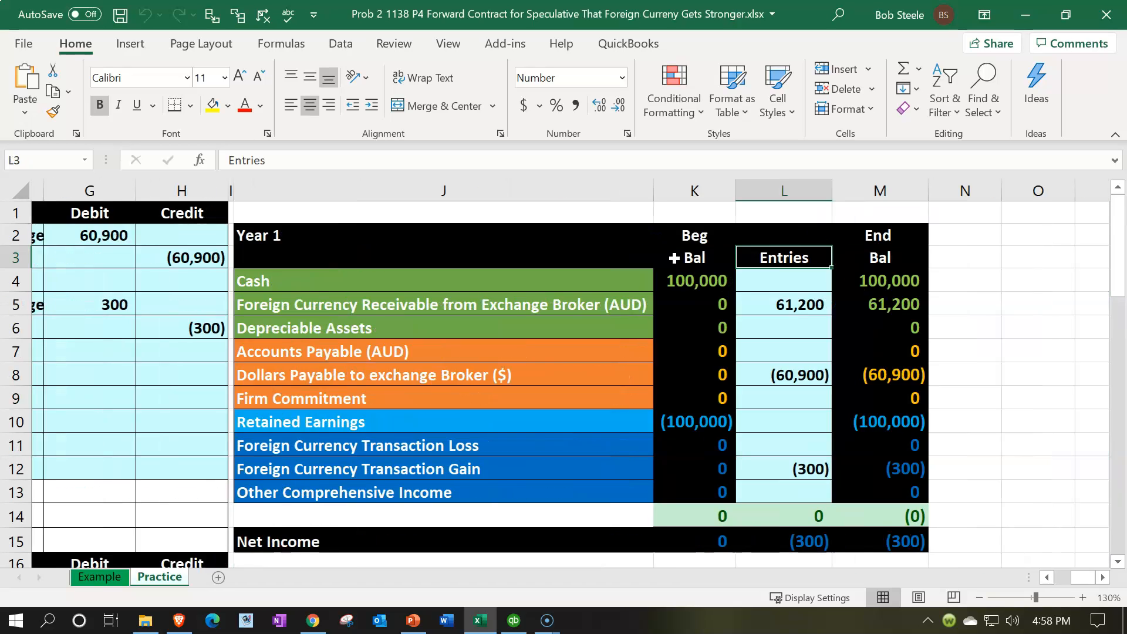
pyautogui.click(847, 304)
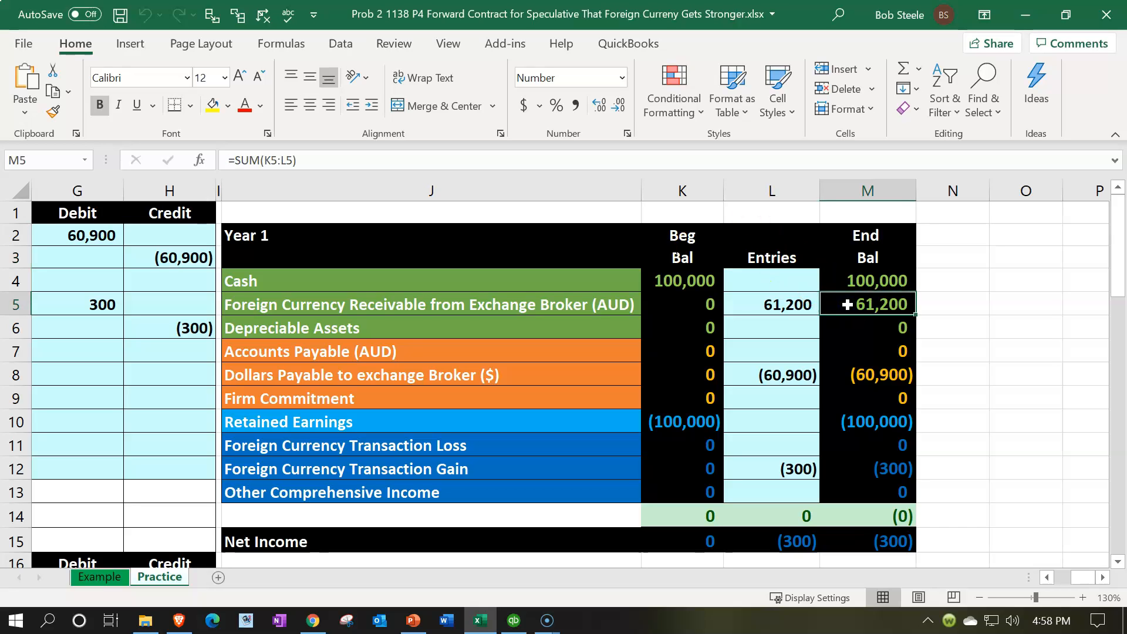
pyautogui.click(845, 371)
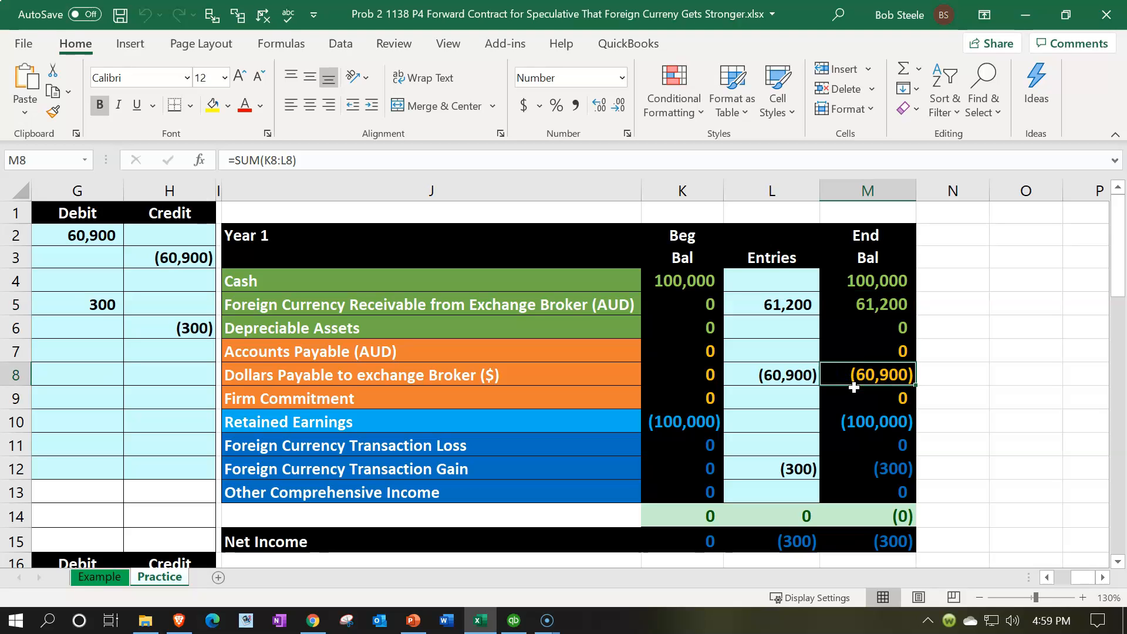
# Inspect the debit formulas of the 12/1/x1 and 12/31/x1 journal entries against the forward rates, leaving them unedited.
pyautogui.press('Home')
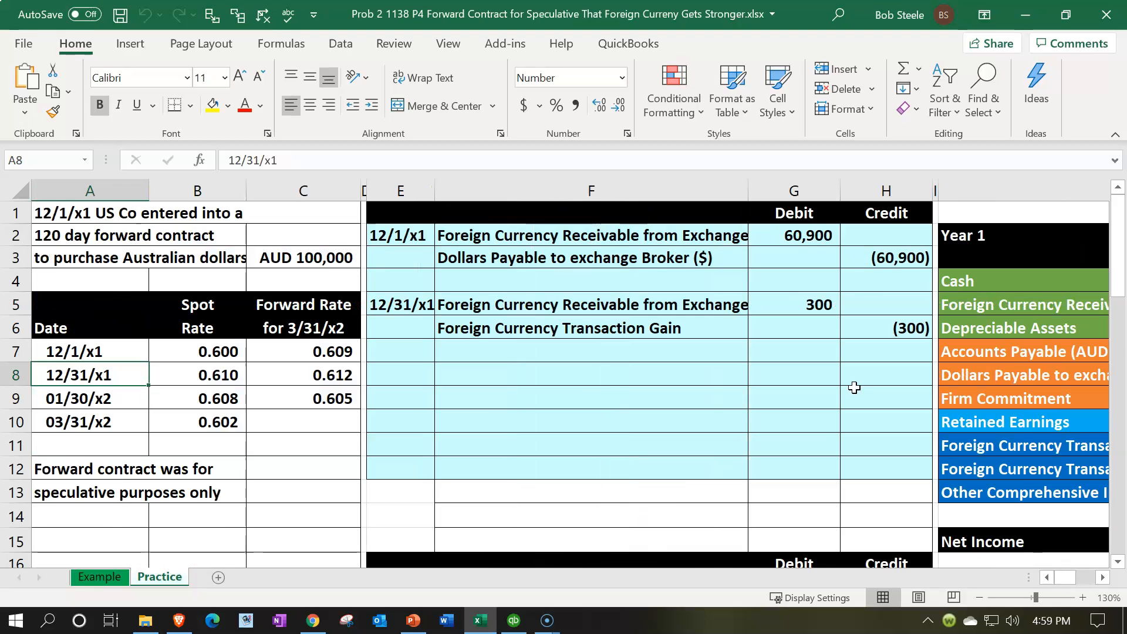
pyautogui.doubleClick(821, 235)
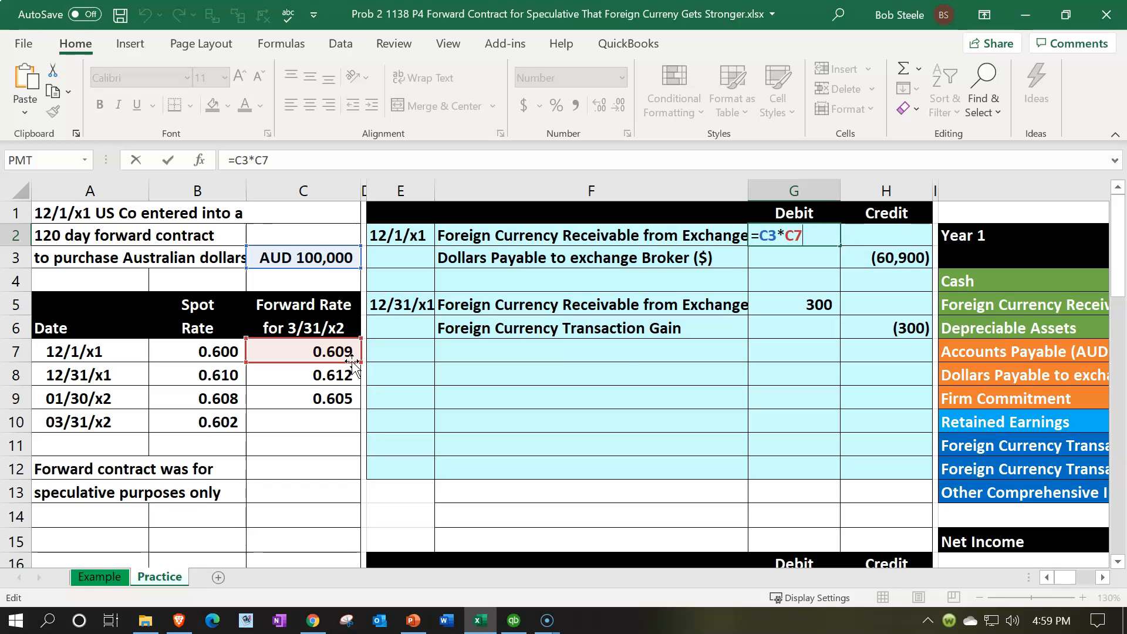
pyautogui.press('Return')
pyautogui.doubleClick(786, 294)
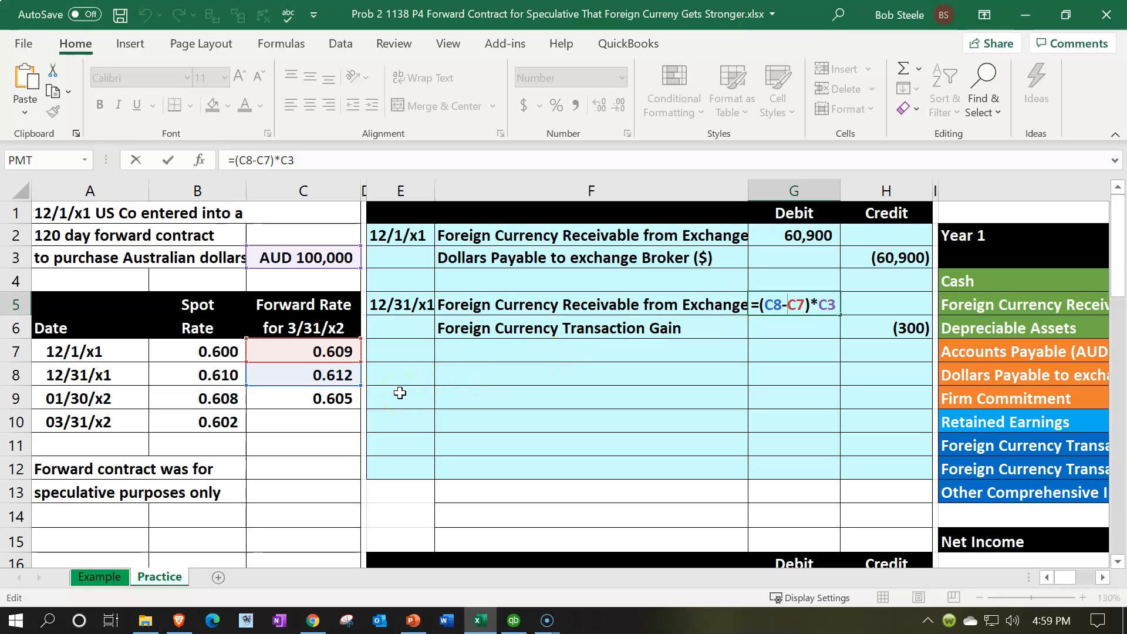
pyautogui.press('Return')
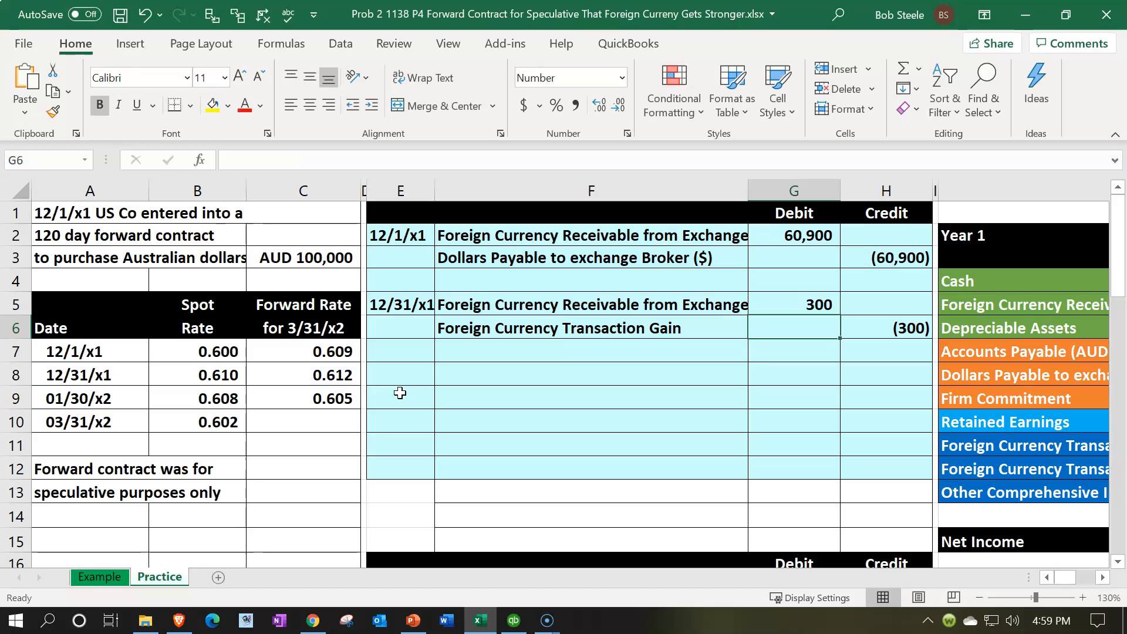
# Examine the 3/31/x2 journal entries and the Year 2 beginning balance of the foreign currency receivable from the exchange broker.
pyautogui.scroll(-3, 400, 392)
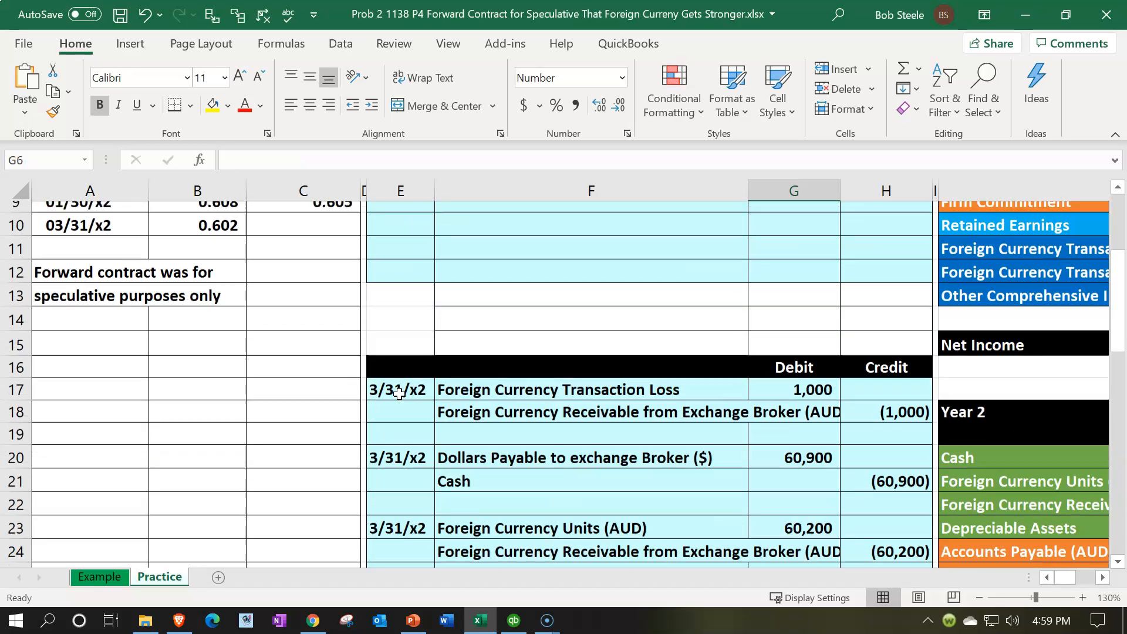
pyautogui.scroll(-1, 400, 394)
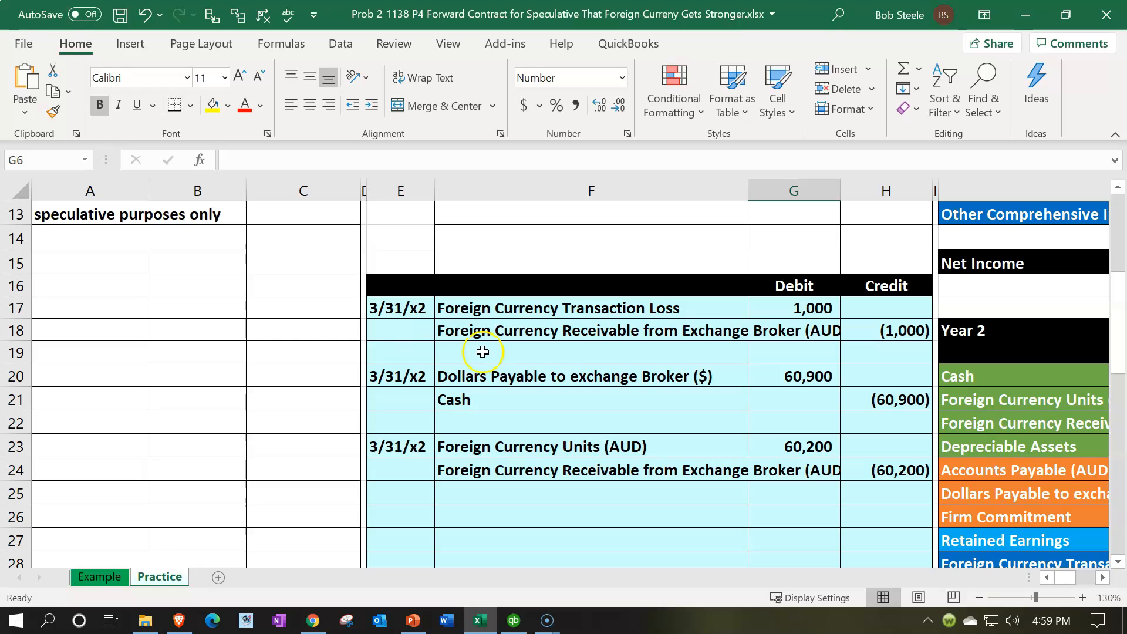
pyautogui.click(857, 438)
pyautogui.press('Right')
pyautogui.press('Right')
pyautogui.press('Right')
pyautogui.press('Right')
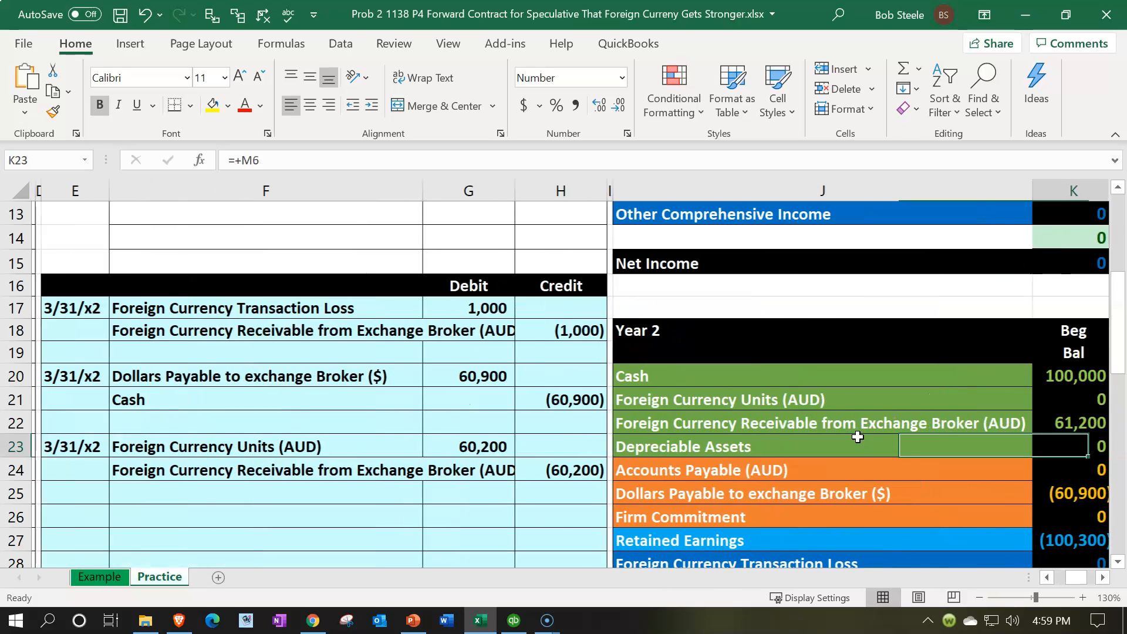
pyautogui.click(655, 424)
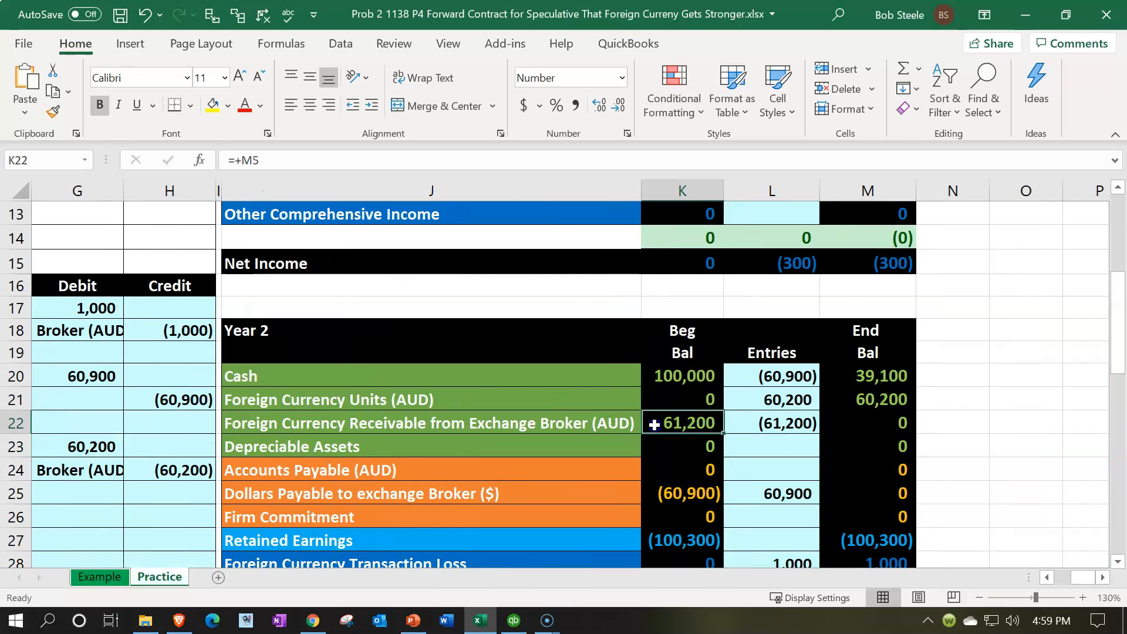
# Inspect the Foreign Currency Transaction Loss formula in G17 against the forward and spot rates it references.
pyautogui.press('Left')
pyautogui.press('Left')
pyautogui.press('Left')
pyautogui.press('Left')
pyautogui.press('Left')
pyautogui.press('Left')
pyautogui.press('Left')
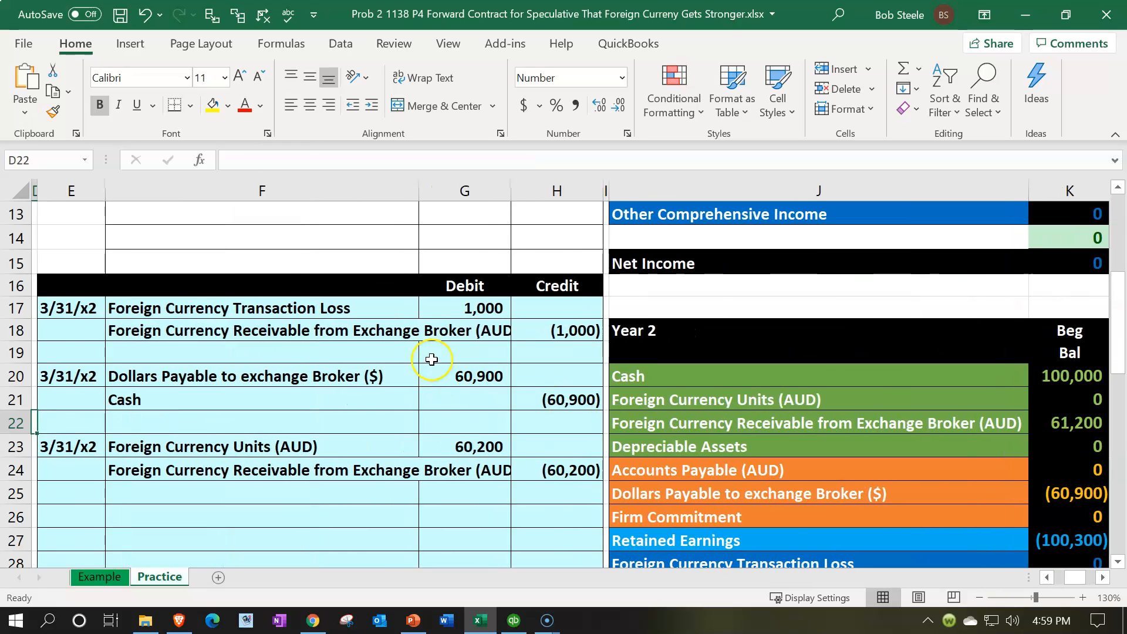
pyautogui.click(473, 307)
pyautogui.doubleClick(474, 307)
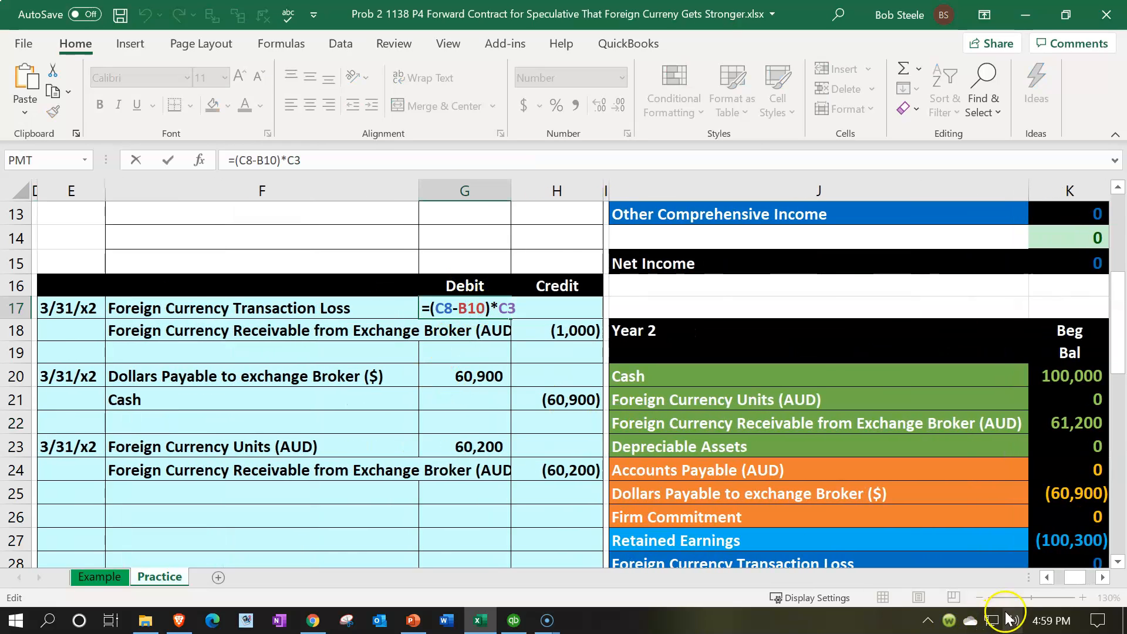
pyautogui.moveTo(1075, 577); pyautogui.dragTo(1060, 580)
pyautogui.scroll(3, 478, 460)
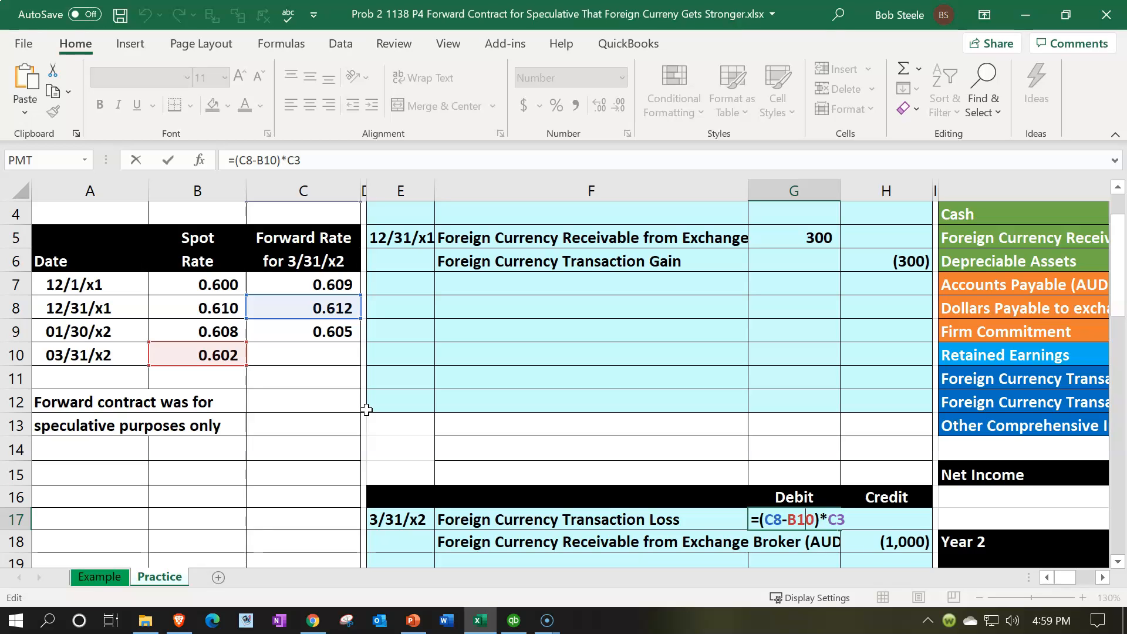
pyautogui.press('Return')
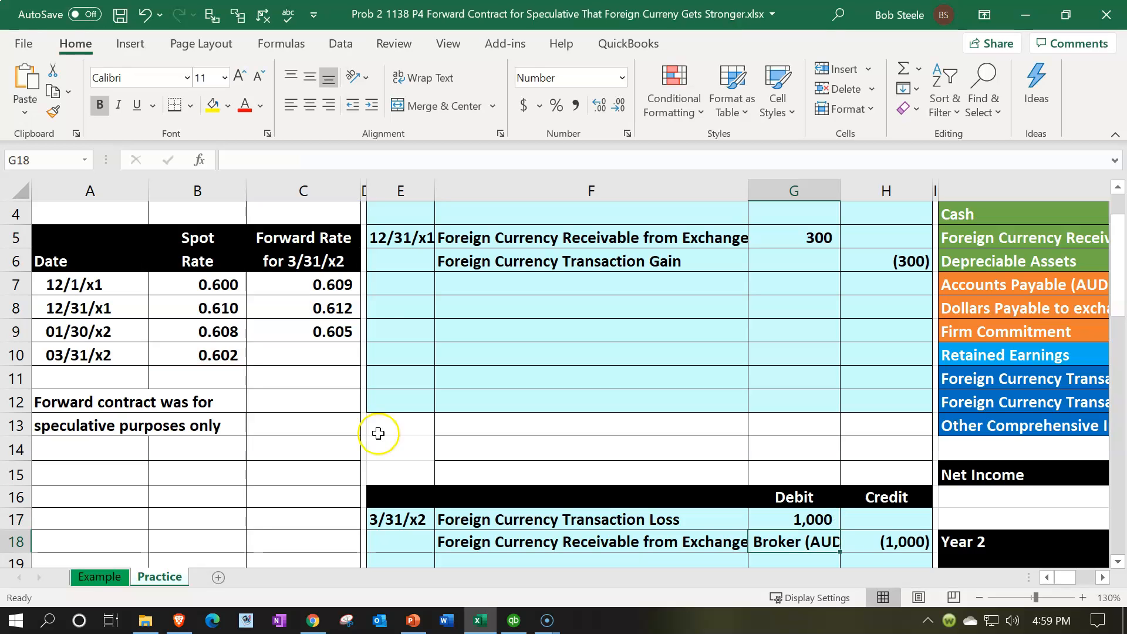
# Check the receivable credit in H18, the Foreign Currency Units debit formula in G23 and the matching credit in H24.
pyautogui.scroll(-3, 693, 464)
pyautogui.click(899, 326)
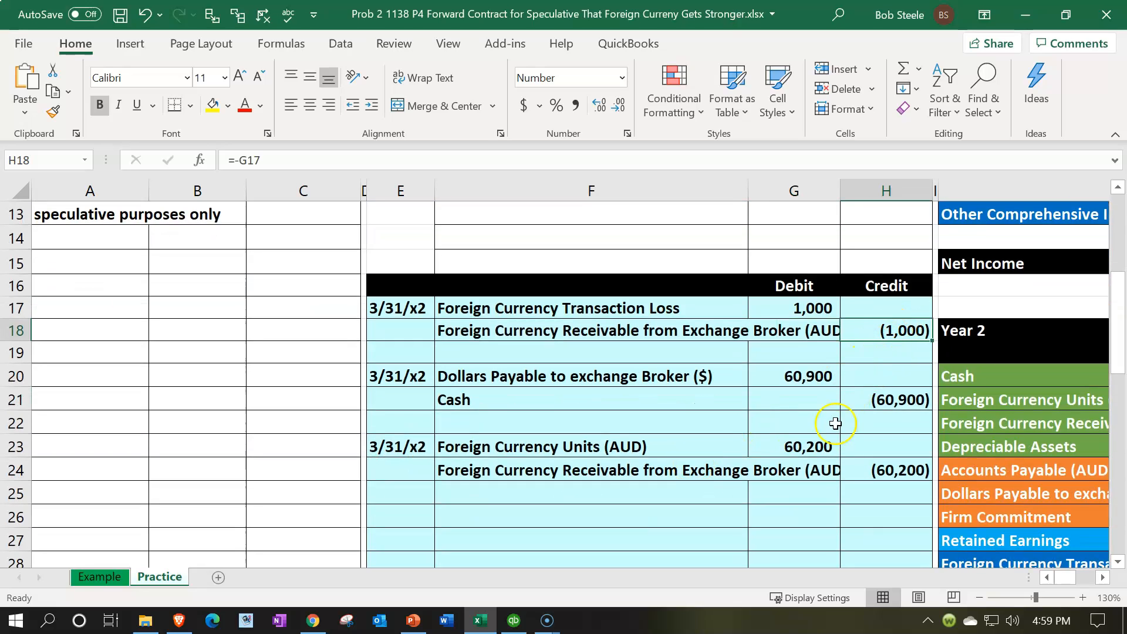
pyautogui.click(826, 447)
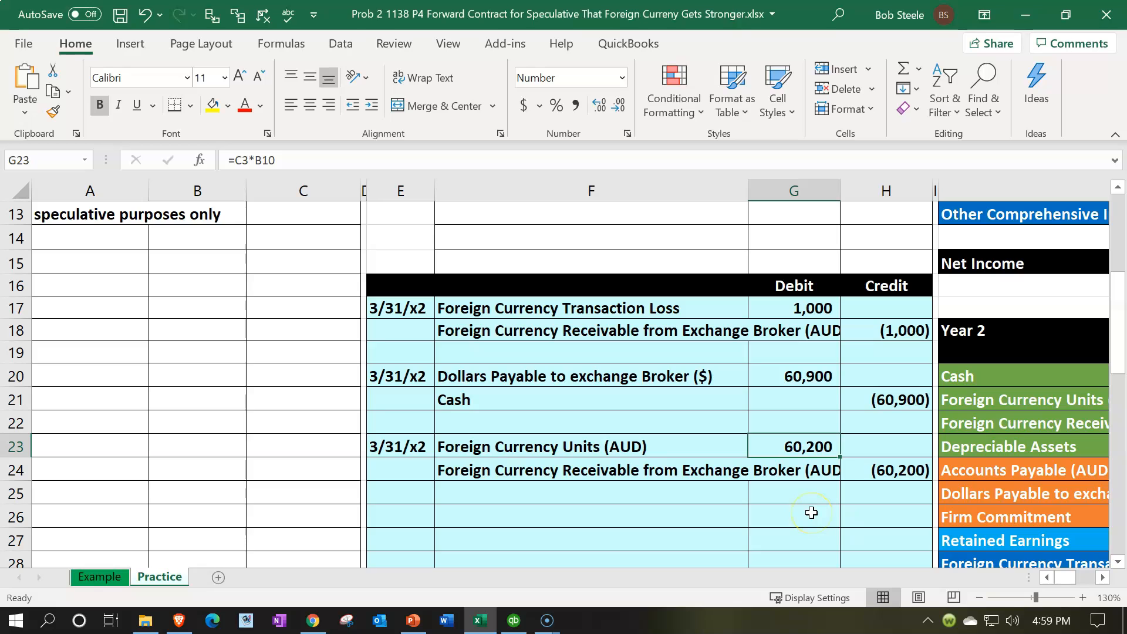
pyautogui.scroll(4, 812, 513)
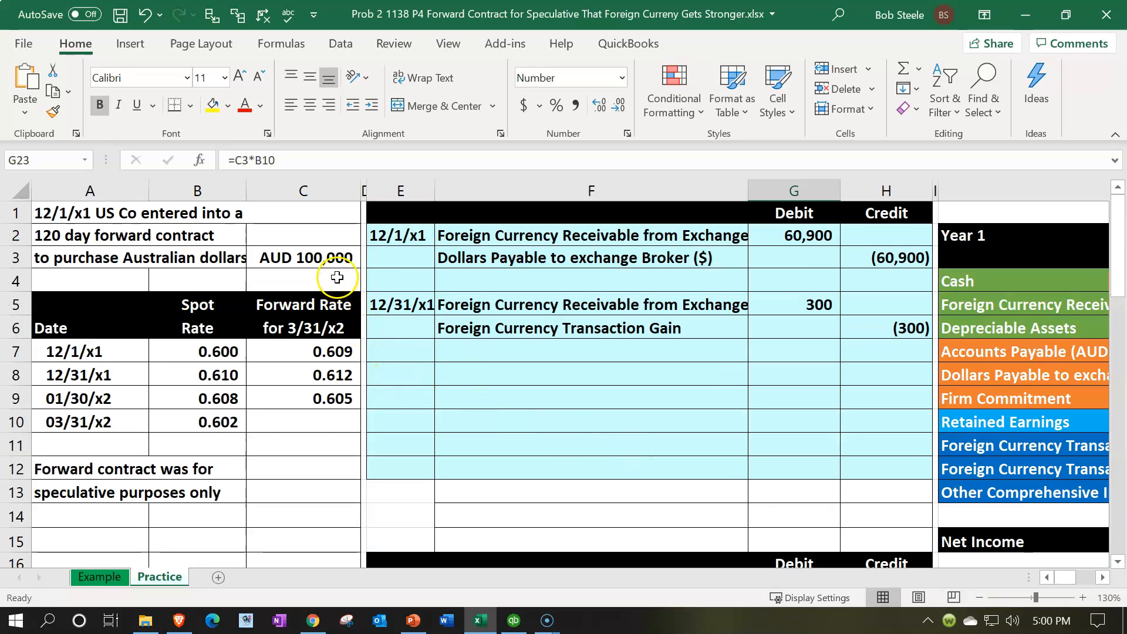
pyautogui.scroll(-4, 546, 395)
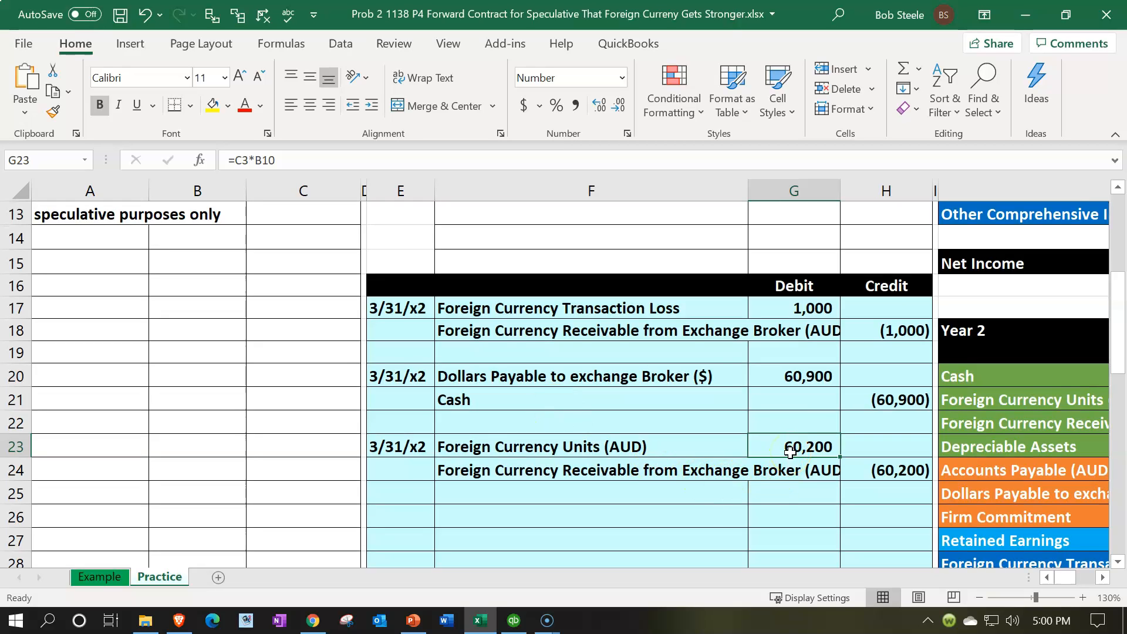
pyautogui.click(787, 457)
pyautogui.press('Down')
pyautogui.press('Right')
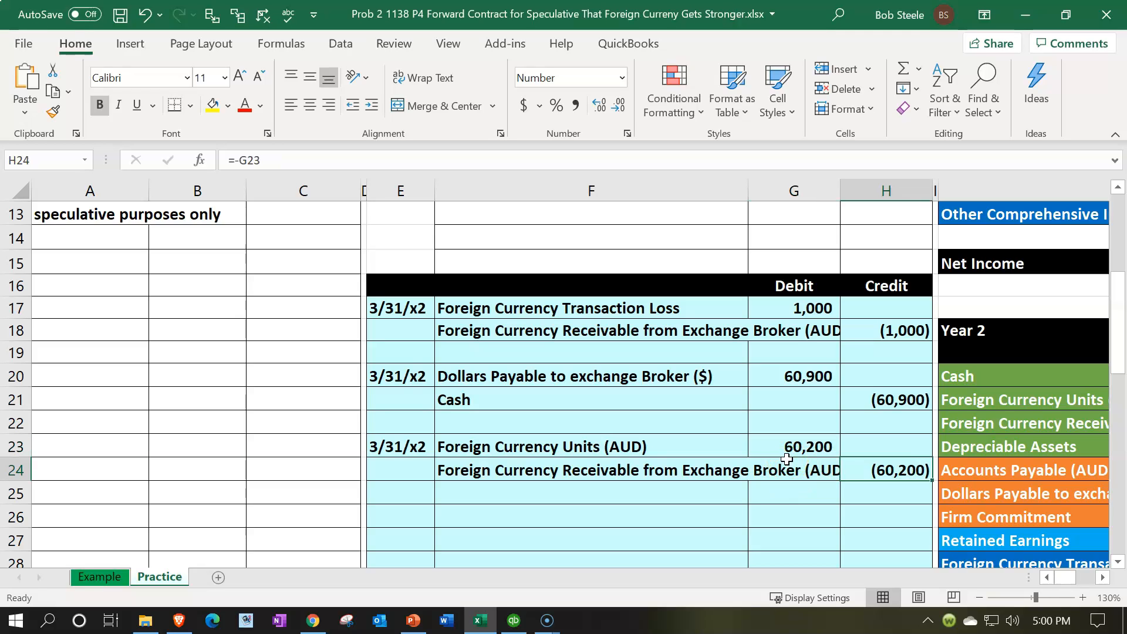
# Inspect the Dollars Payable to exchange Broker debit formula in G20 of the second 3/31/x2 journal entry.
pyautogui.press('Up')
pyautogui.press('Up')
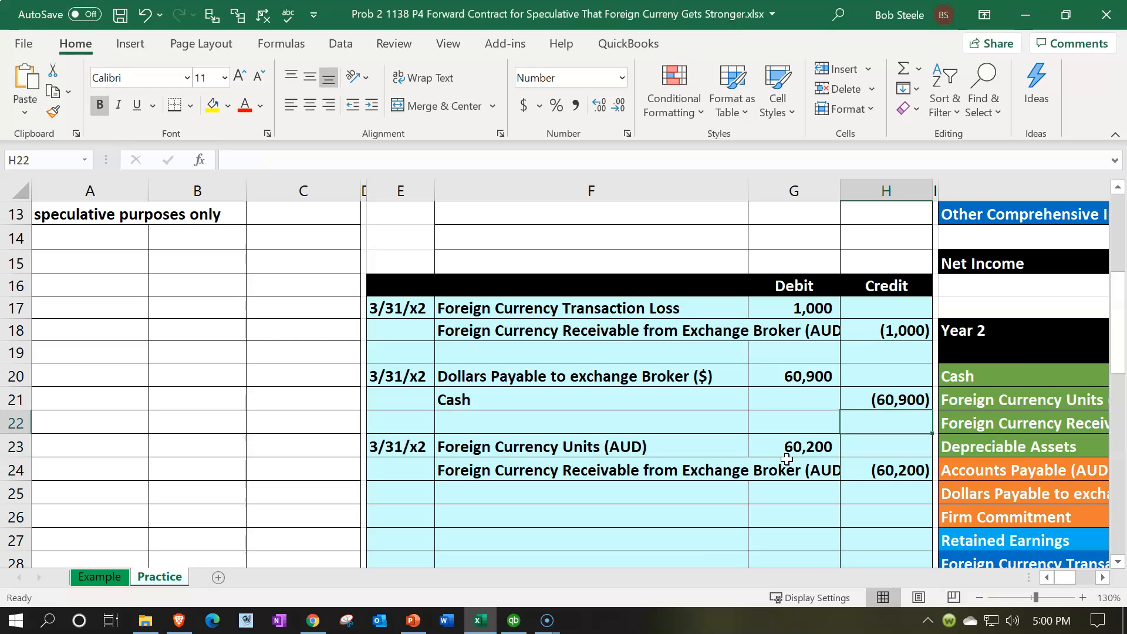
pyautogui.press('Up')
pyautogui.press('Up')
pyautogui.press('Left')
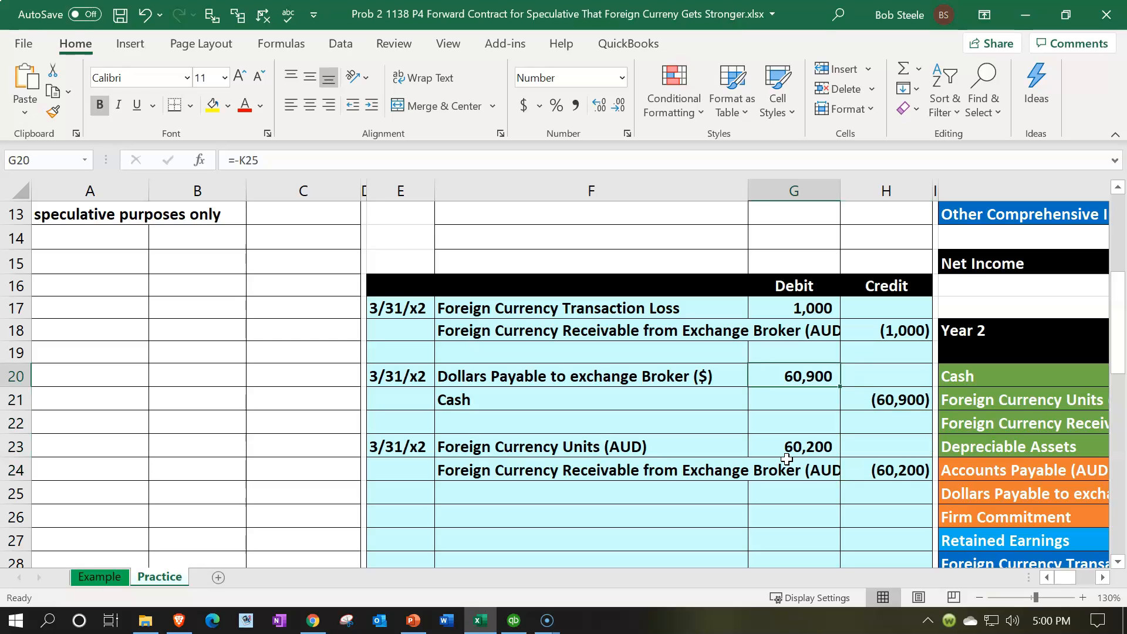
# Examine the Year 2 ending balances from Cash down to Foreign Currency Transaction Loss.
pyautogui.press('Right')
pyautogui.press('Right')
pyautogui.press('Right')
pyautogui.press('Right')
pyautogui.press('Right')
pyautogui.press('Right')
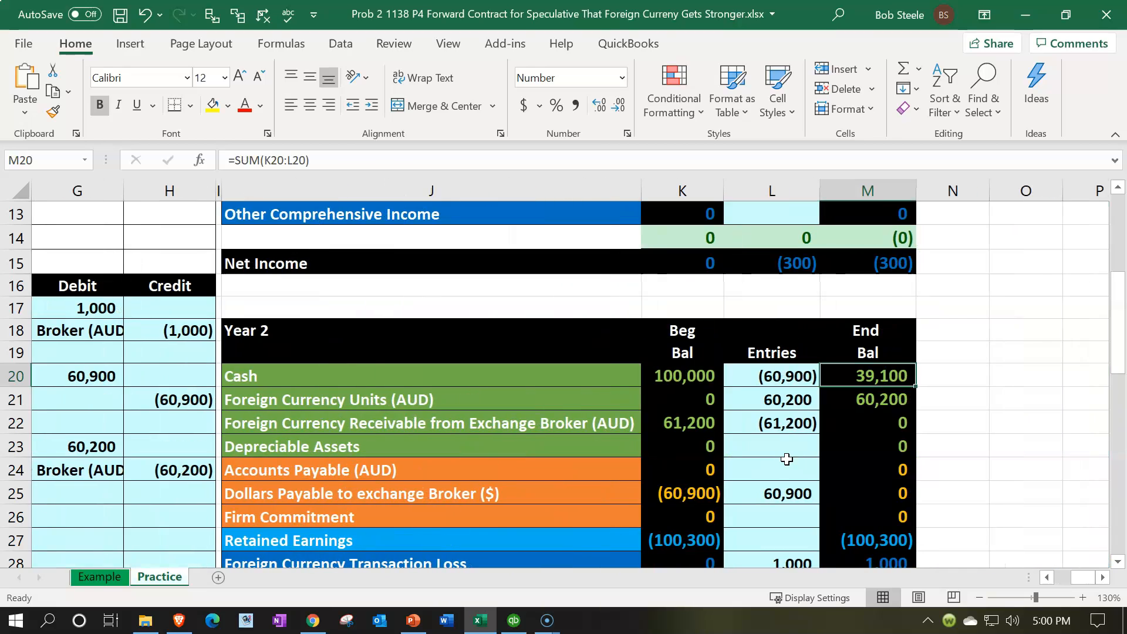
pyautogui.press('Down')
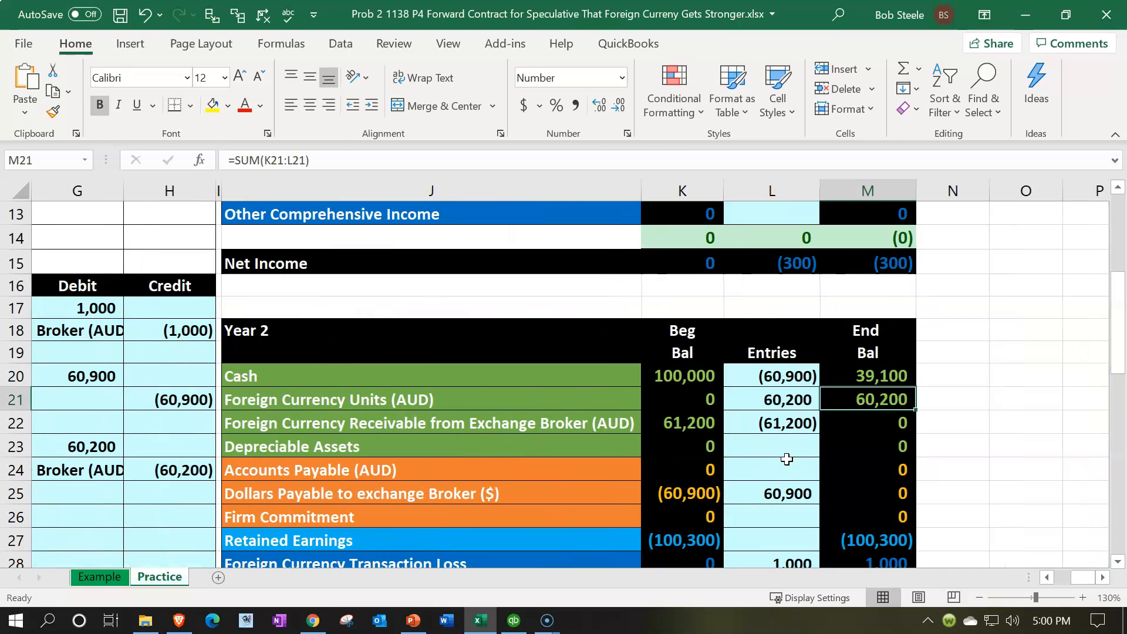
pyautogui.press('Down')
pyautogui.press('Down')
pyautogui.press('Down')
pyautogui.press('Down')
pyautogui.press('Down')
pyautogui.press('Down')
pyautogui.press('Down')
pyautogui.press('Down')
pyautogui.press('Up')
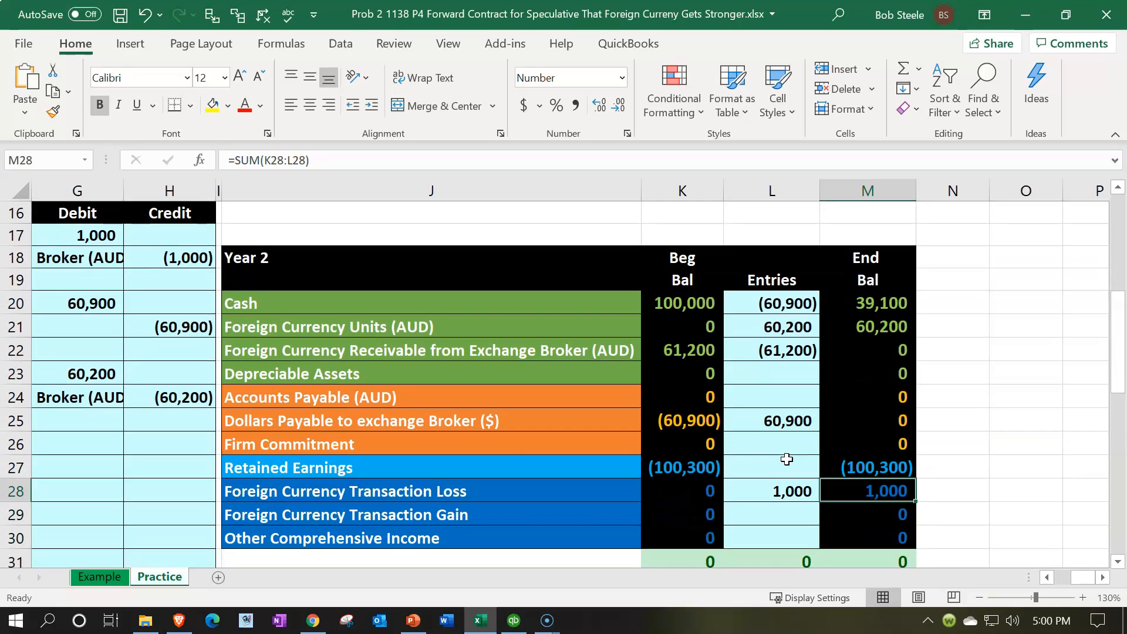
# Return to the Year 1 journal entries and inspect the 12/31/x1 receivable debit formula in G5.
pyautogui.click(769, 484)
pyautogui.press('Left')
pyautogui.press('Left')
pyautogui.press('Left')
pyautogui.press('Left')
pyautogui.press('Left')
pyautogui.press('Left')
pyautogui.press('Left')
pyautogui.press('Left')
pyautogui.press('Left')
pyautogui.press('Left')
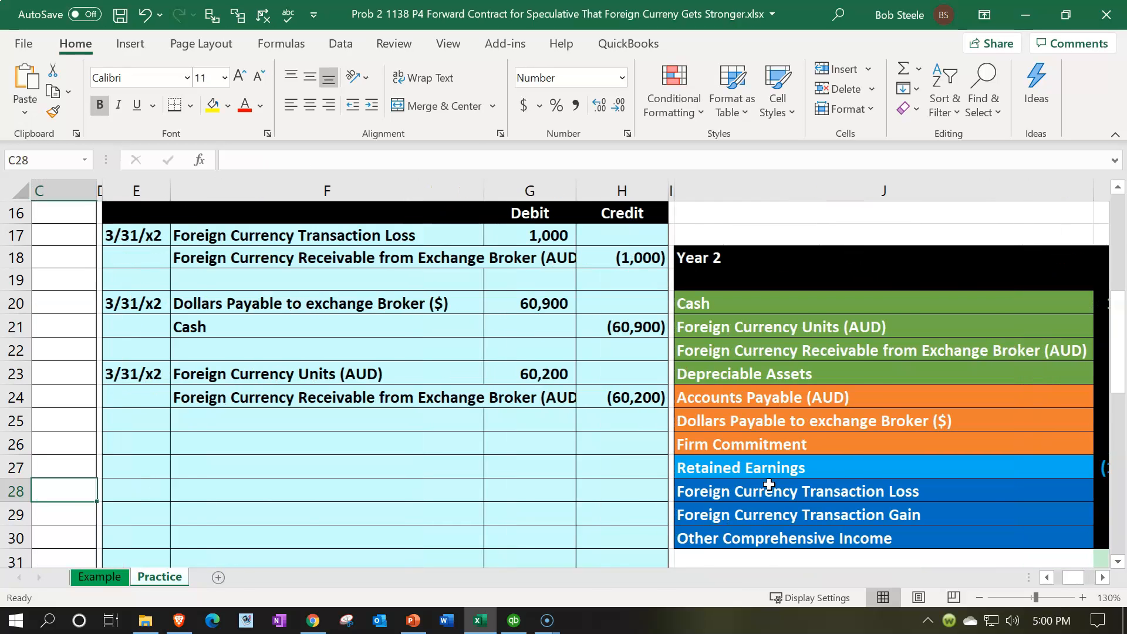
pyautogui.scroll(5, 769, 484)
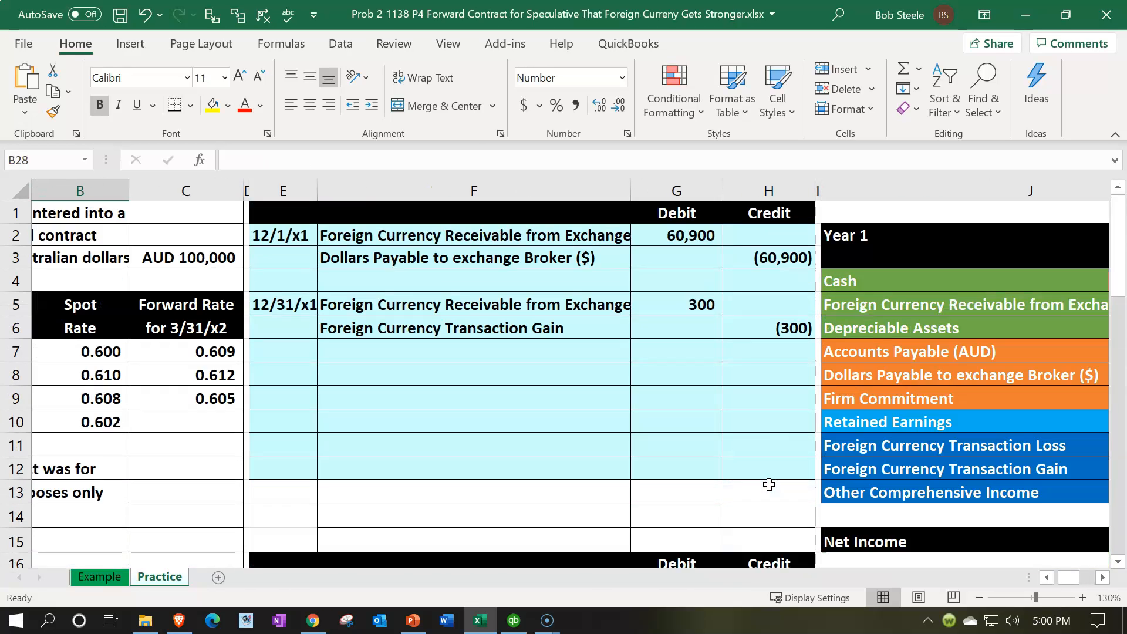
pyautogui.click(703, 305)
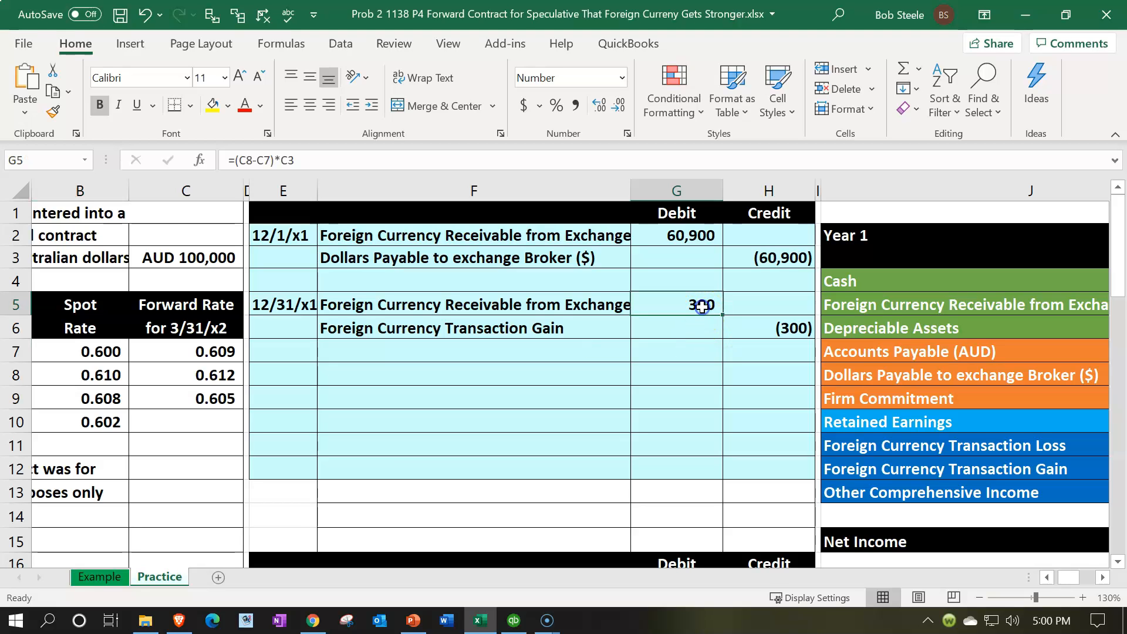
# Highlight the 3/31/x2 Foreign Currency Transaction Loss entry in F17:H18 for review.
pyautogui.scroll(-4, 702, 306)
pyautogui.moveTo(566, 306); pyautogui.dragTo(728, 309)
pyautogui.moveTo(749, 314); pyautogui.dragTo(745, 323)
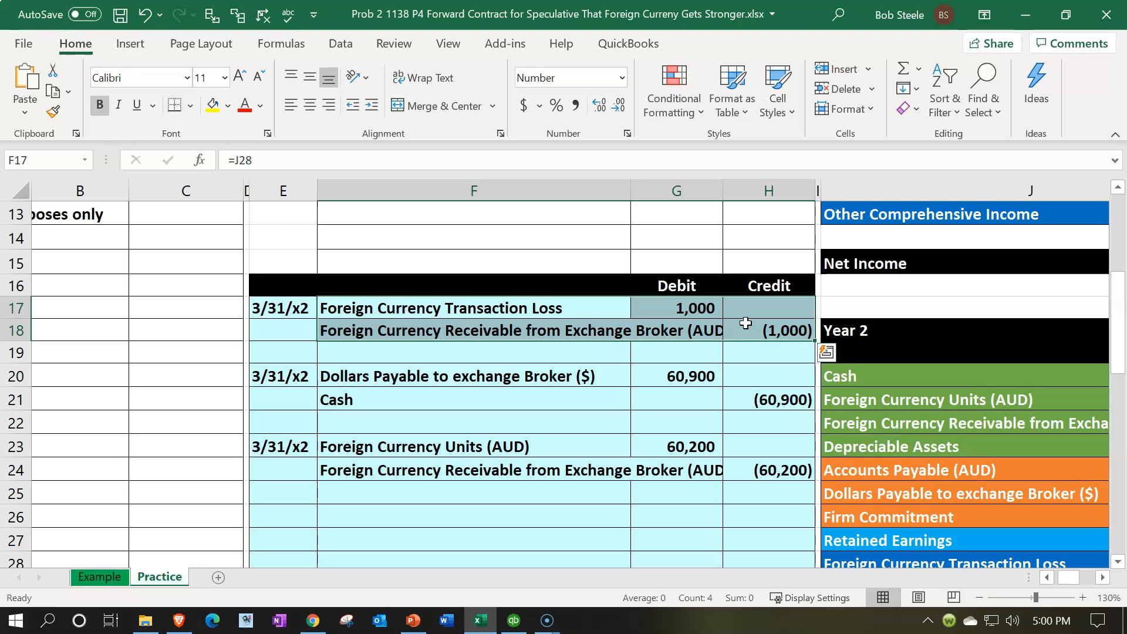
# Switch to QuickBooks, show its home page, and recheck the 3/31/x2 journal entries in the Excel worksheet.
pyautogui.click(514, 620)
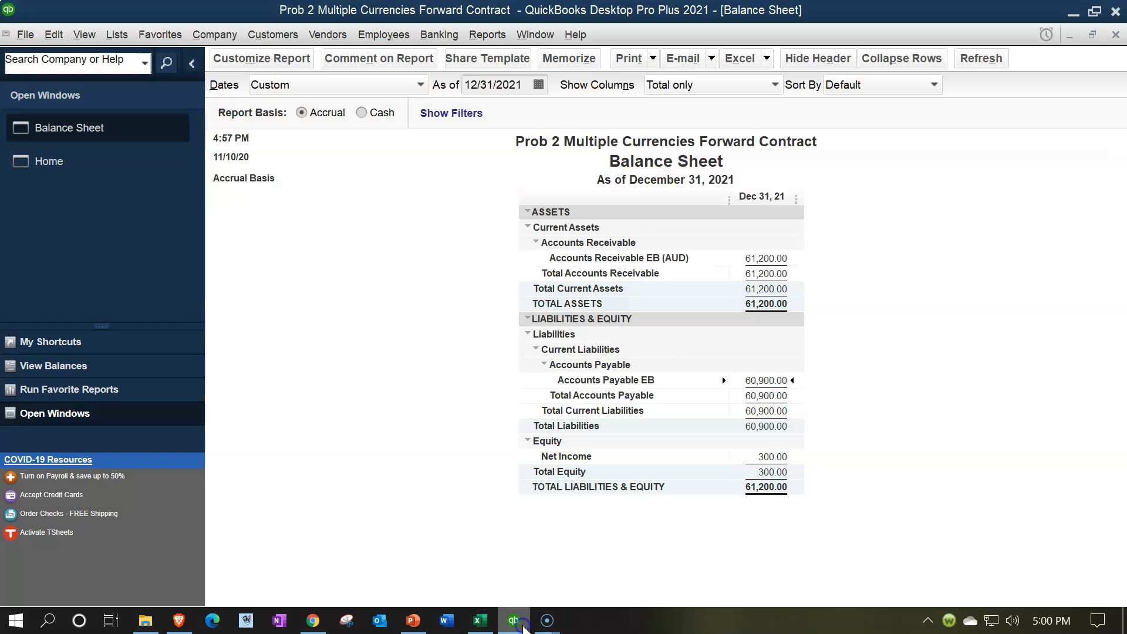
pyautogui.click(52, 167)
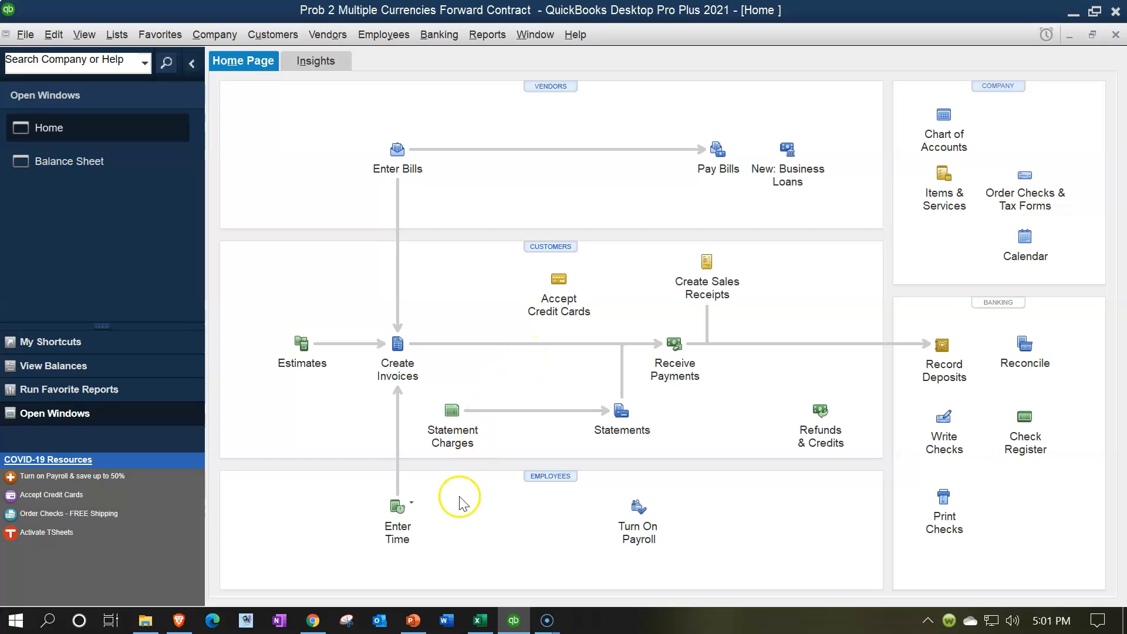
pyautogui.click(479, 621)
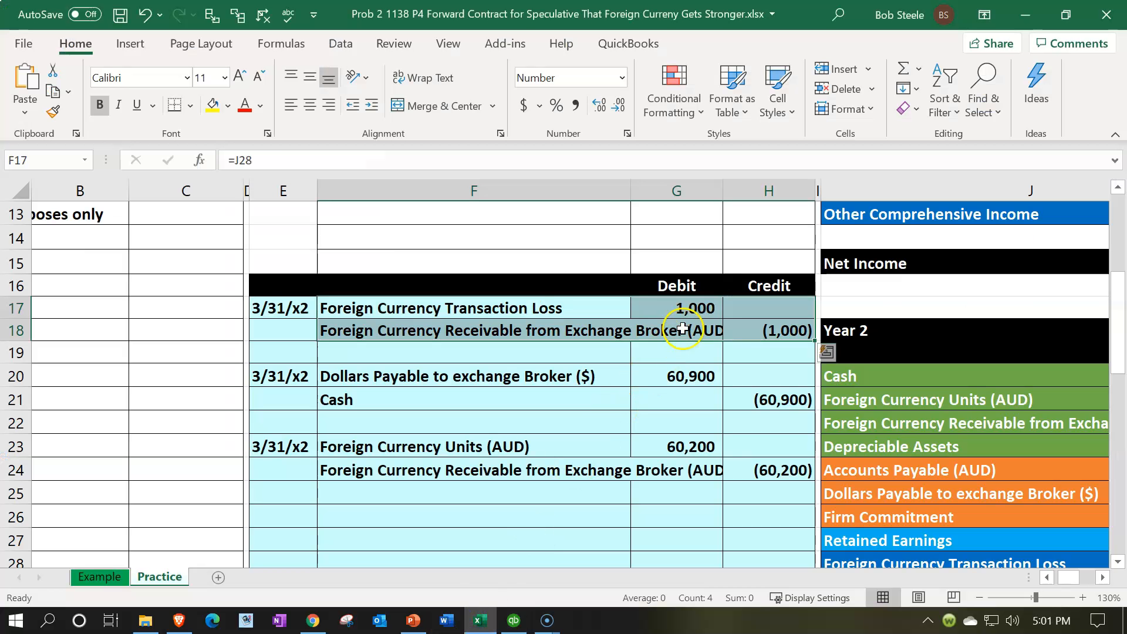
pyautogui.click(674, 328)
pyautogui.click(487, 624)
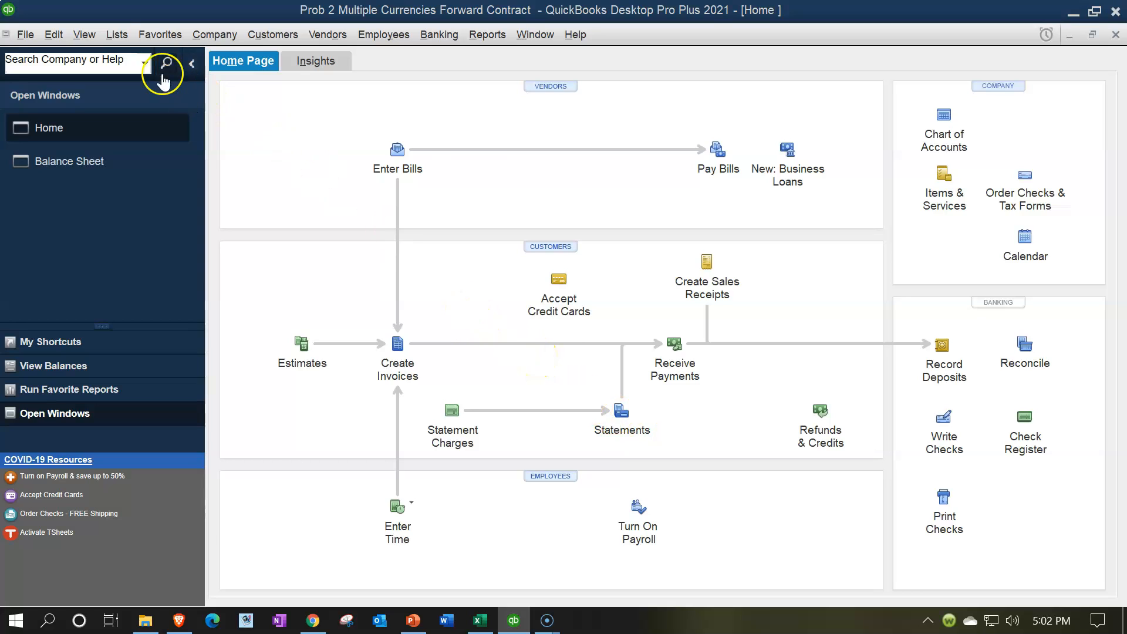
# Open the Australian Dollar in the QuickBooks Currency List to edit its exchange rates.
pyautogui.click(120, 38)
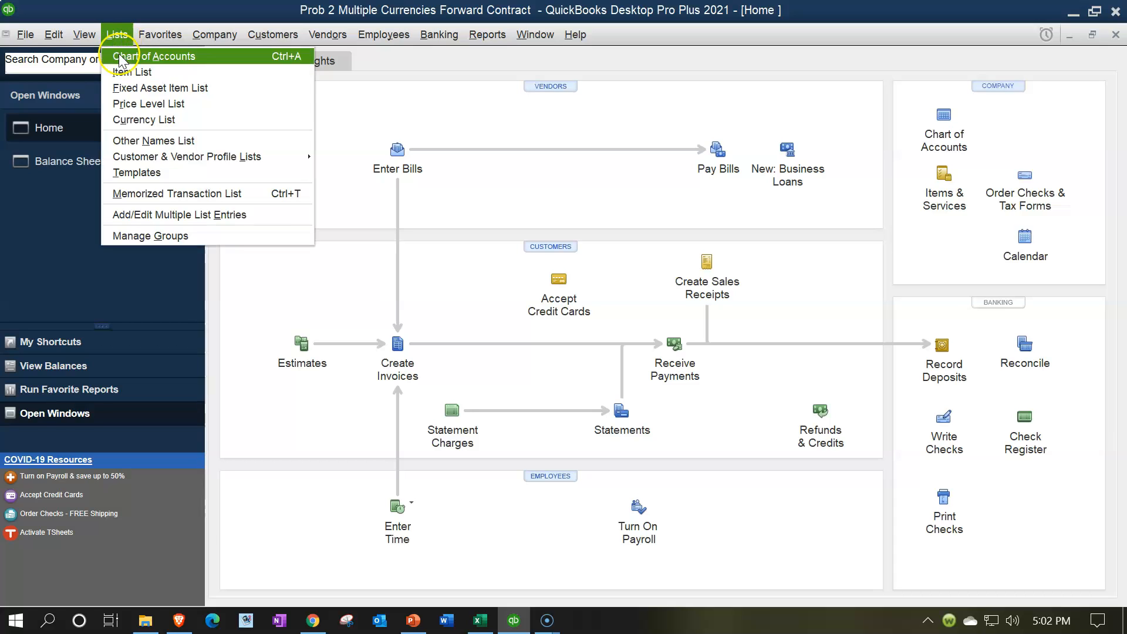
pyautogui.click(141, 122)
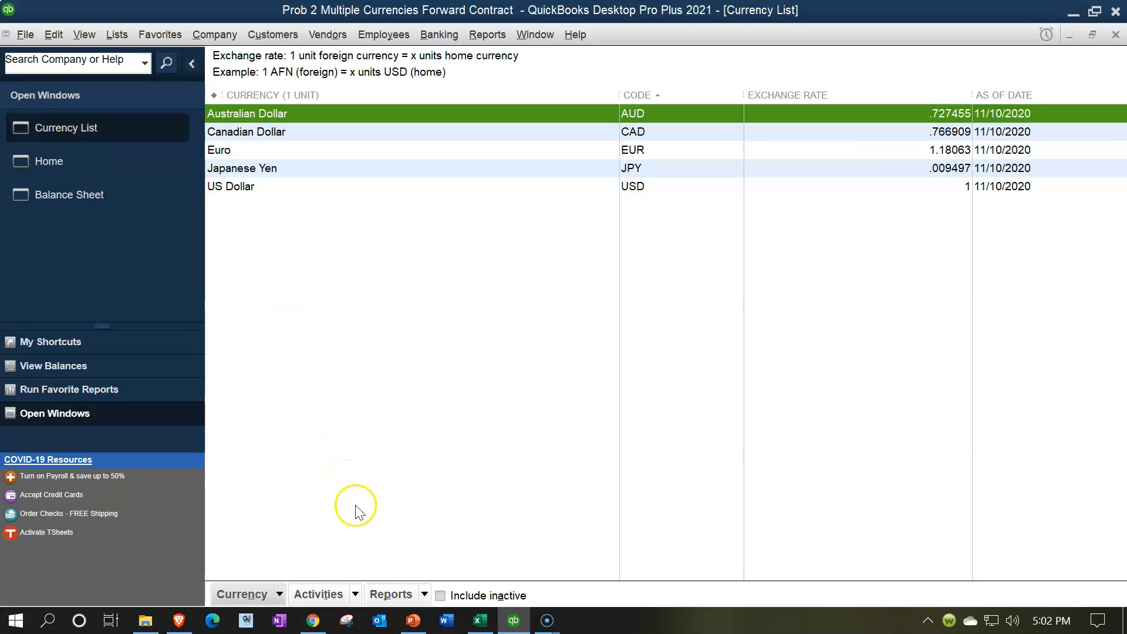
pyautogui.click(357, 595)
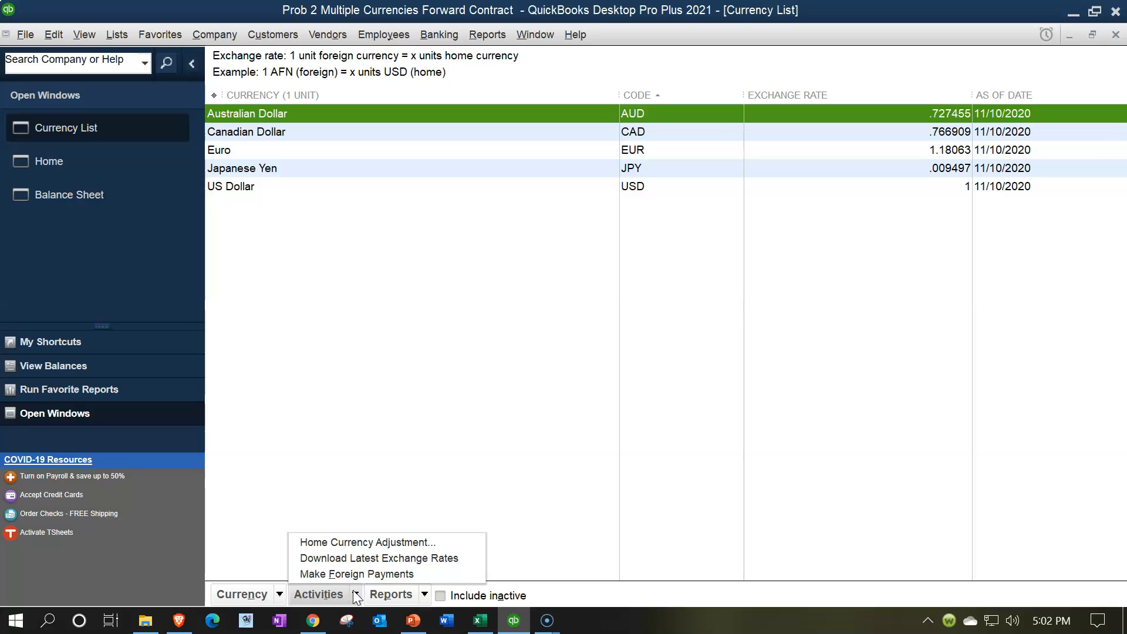
pyautogui.click(356, 559)
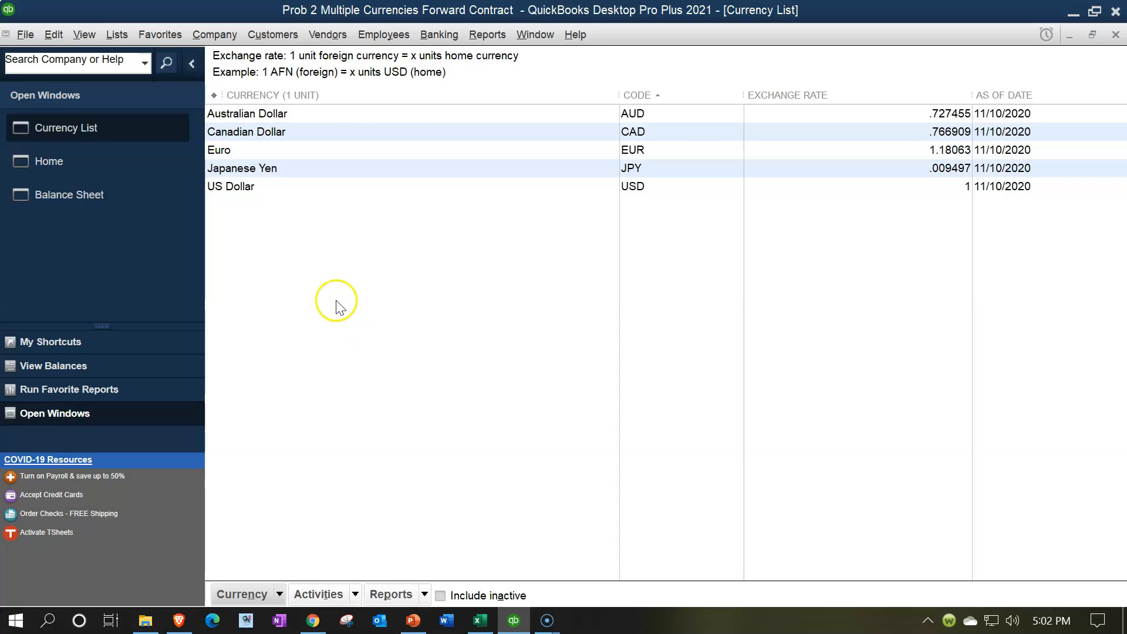
pyautogui.doubleClick(404, 116)
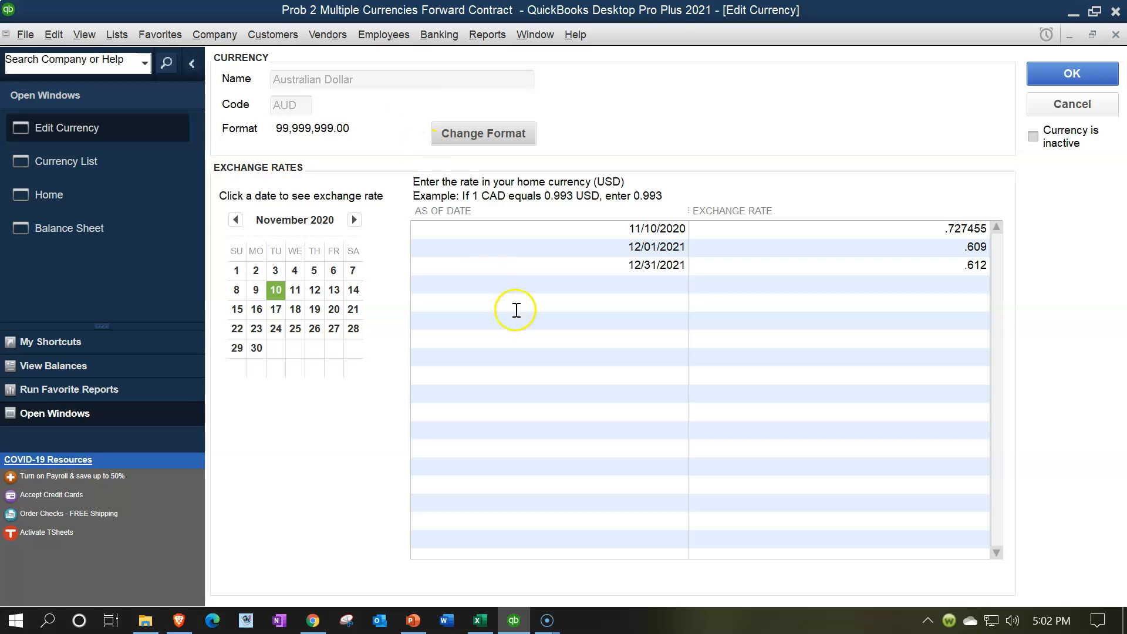
# Start a new Australian Dollar exchange-rate row dated 03/31/2021, checking the entry dates in the Excel worksheet.
pyautogui.click(580, 284)
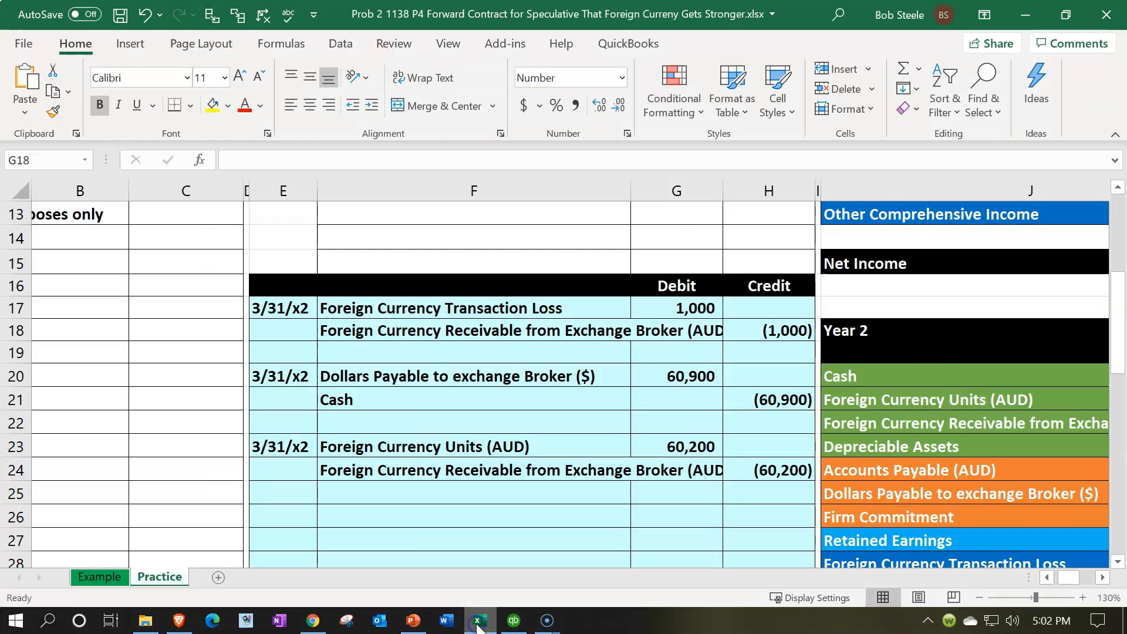
pyautogui.click(479, 622)
pyautogui.click(514, 620)
pyautogui.click(641, 292)
pyautogui.write('03/31/2021')
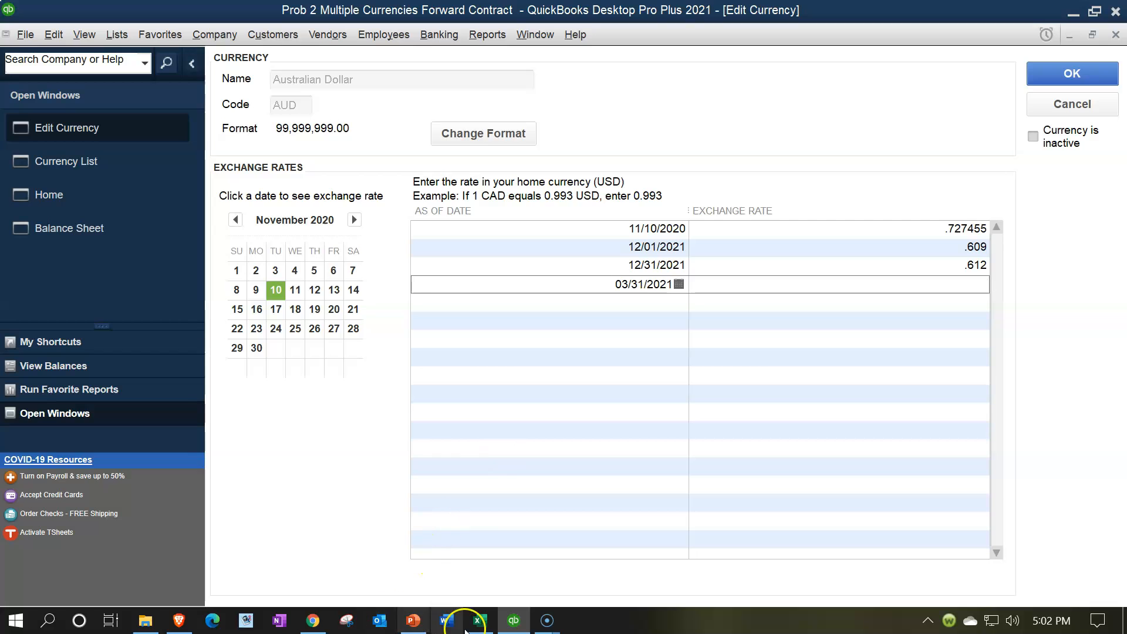
# Look up the final spot rate in the Excel worksheet and set the 03/31/2021 exchange rate to .602.
pyautogui.click(478, 621)
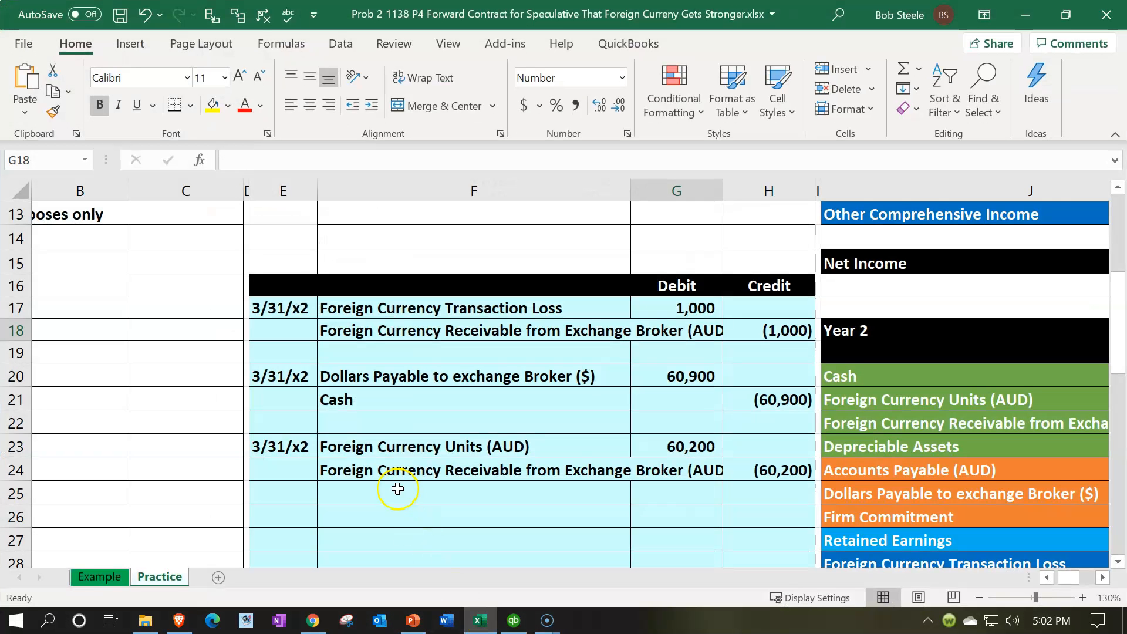
pyautogui.click(398, 489)
pyautogui.scroll(3, 397, 488)
pyautogui.click(329, 371)
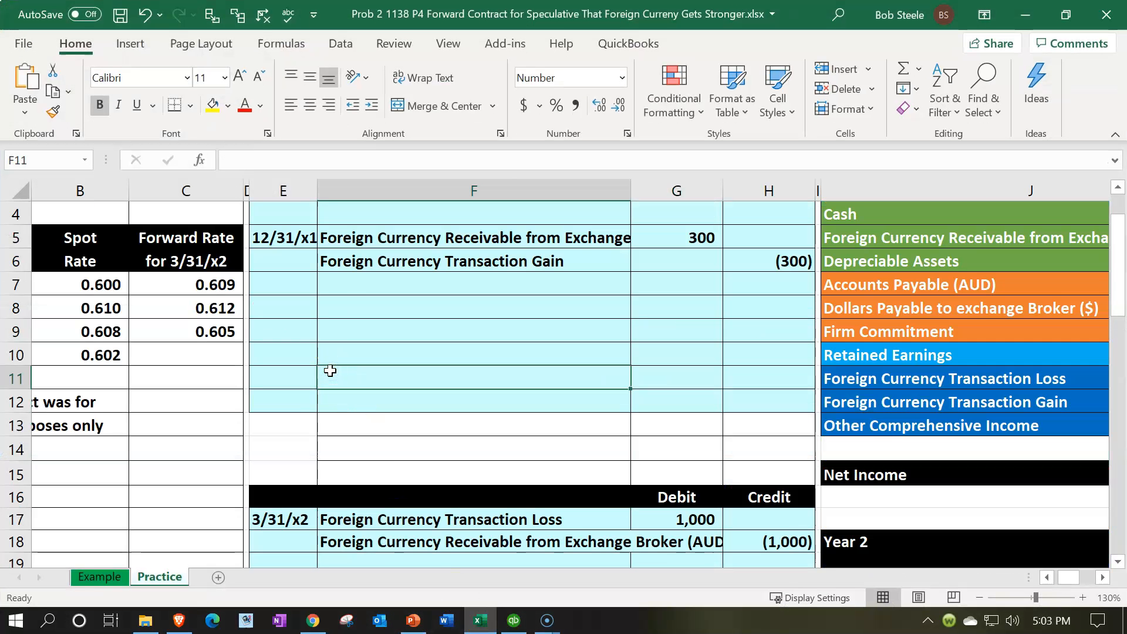
pyautogui.click(513, 621)
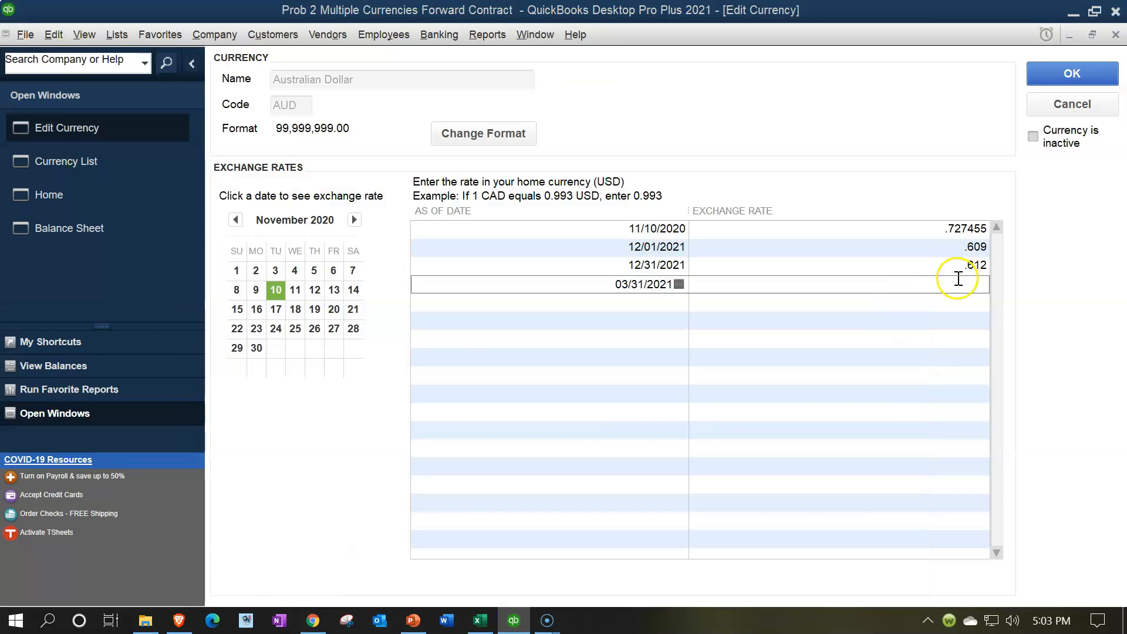
pyautogui.write('.602')
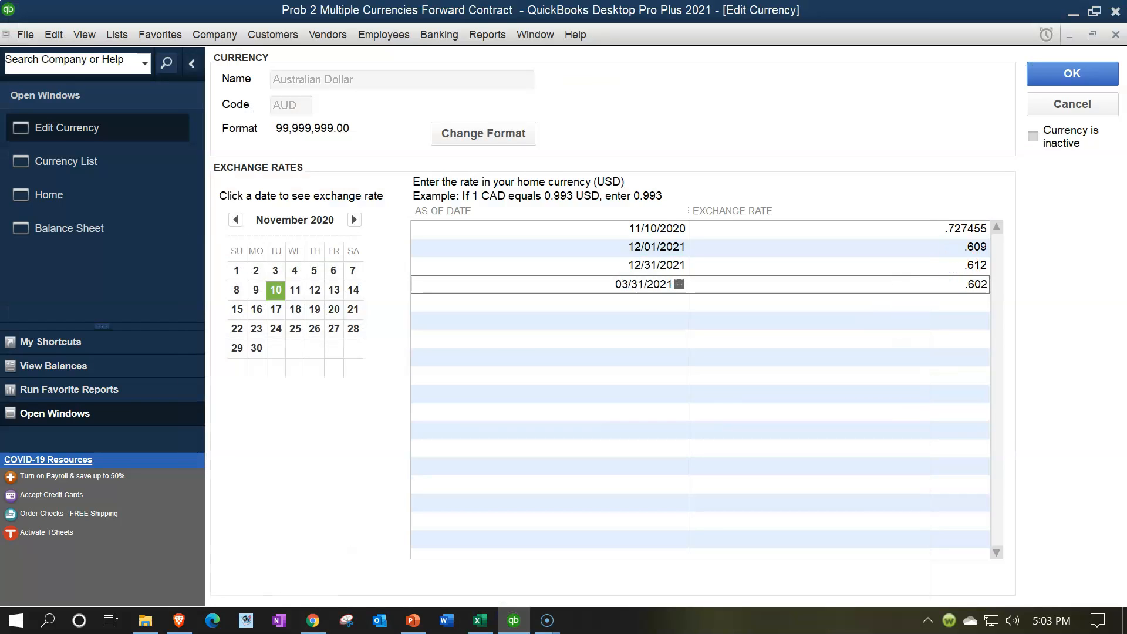
pyautogui.press('Down')
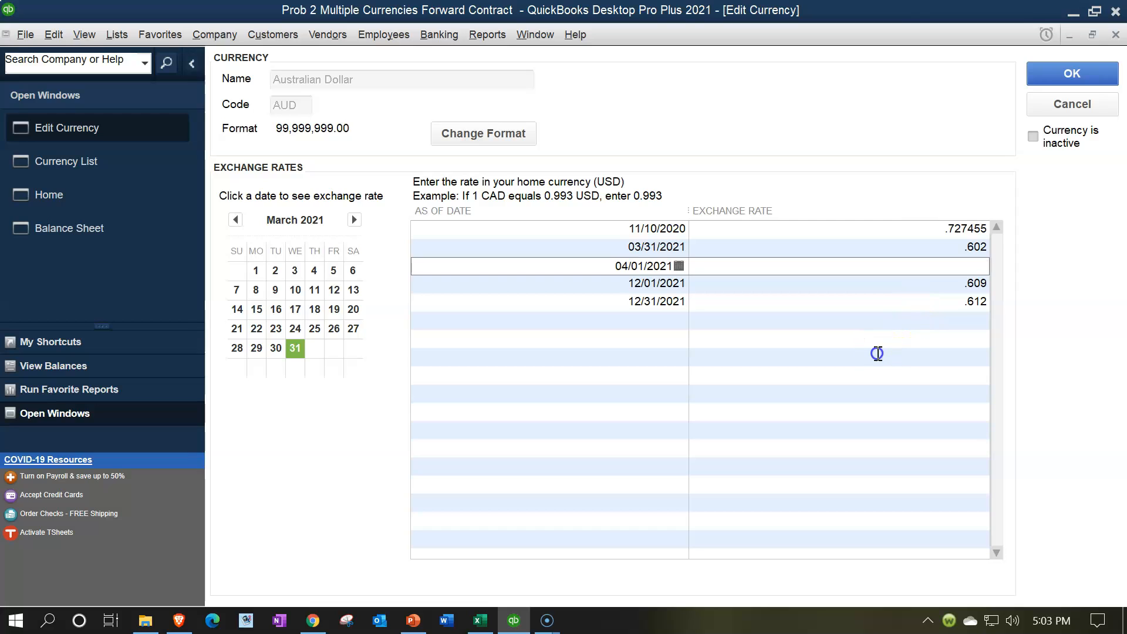
pyautogui.press('Down')
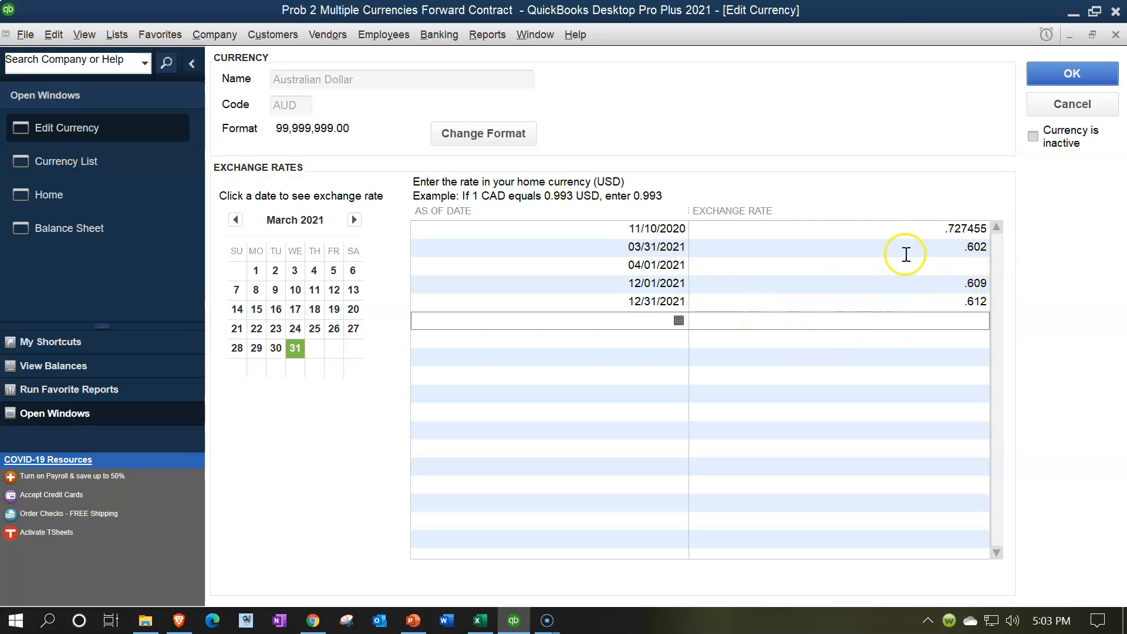
# Add an Australian Dollar exchange rate of .602 as of 03/31/2022, save the currency, and close the Currency List.
pyautogui.click(811, 245)
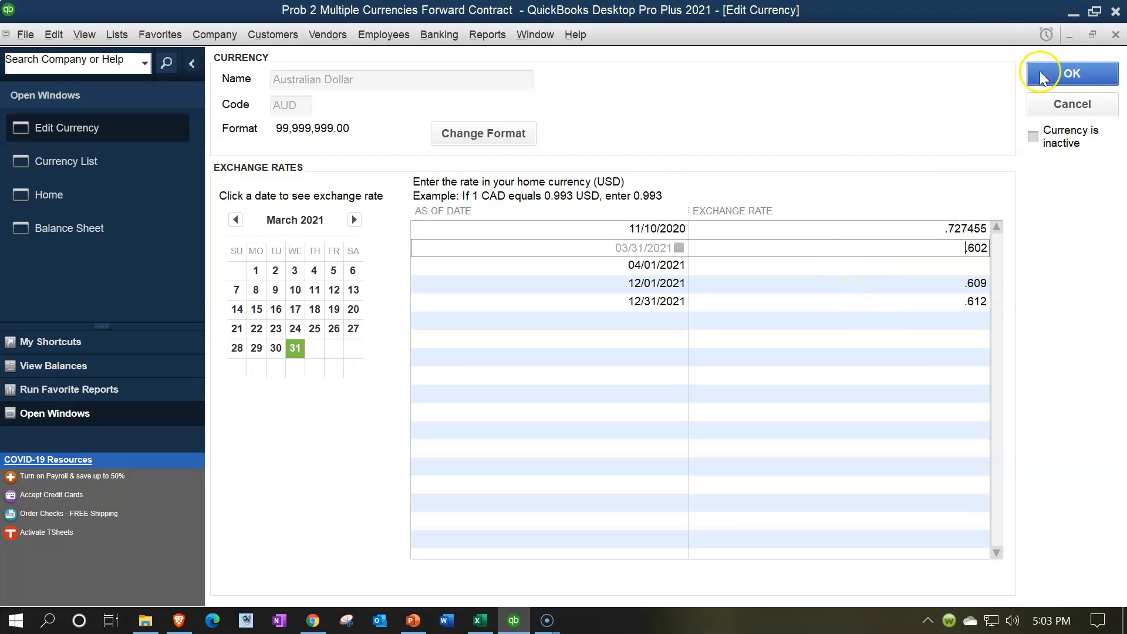
pyautogui.click(670, 251)
pyautogui.click(649, 321)
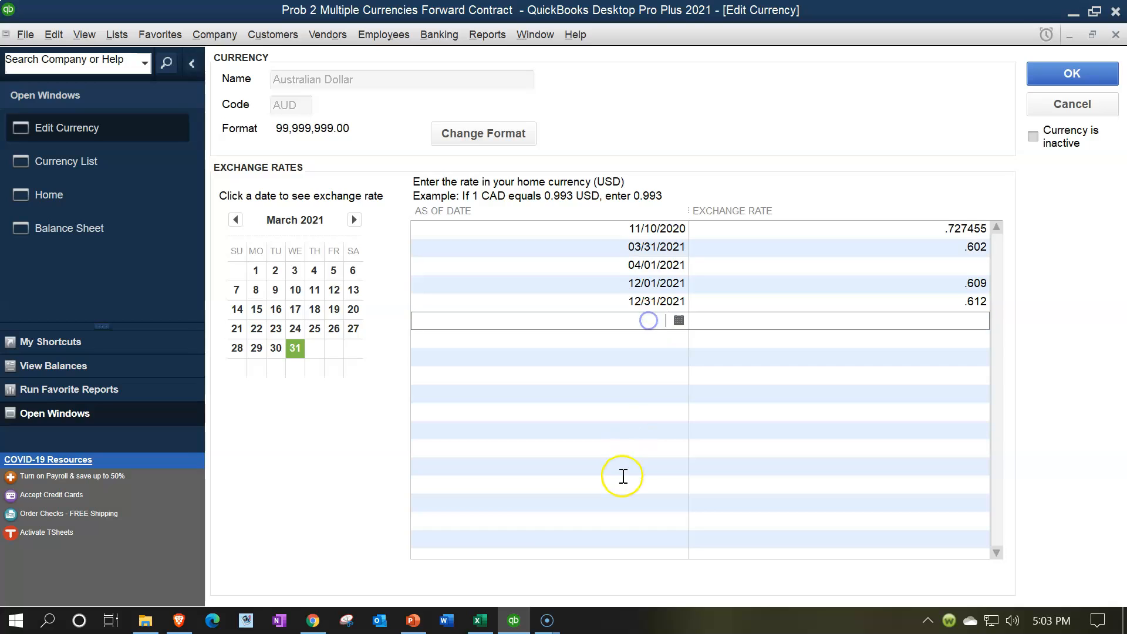
pyautogui.write('03/31/202')
pyautogui.press('Tab')
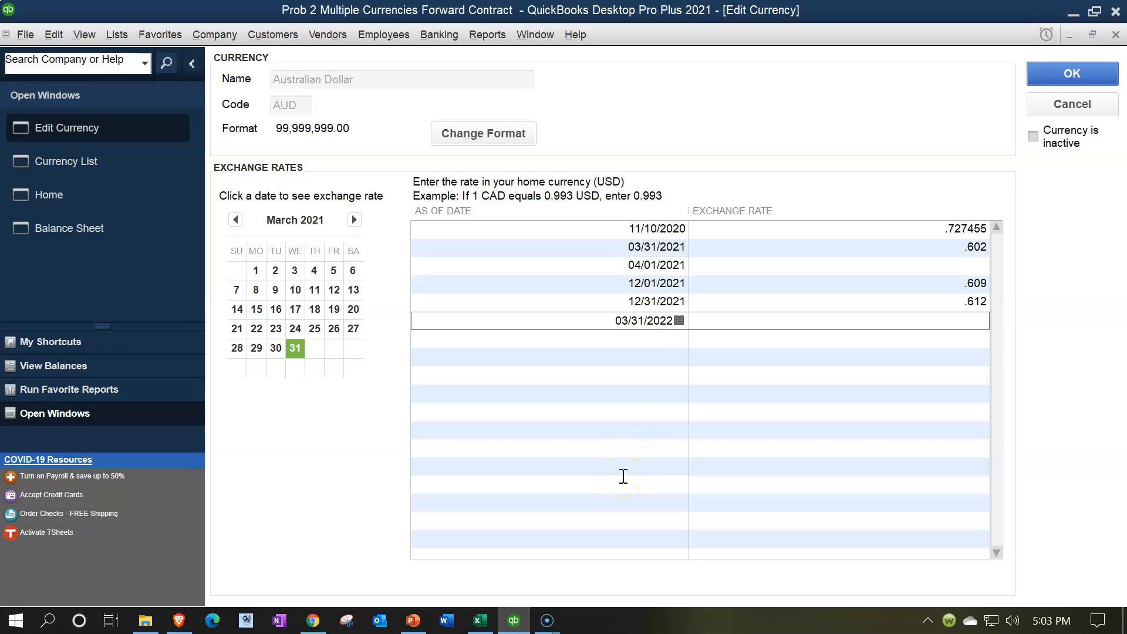
pyautogui.write('.602')
pyautogui.press('Tab')
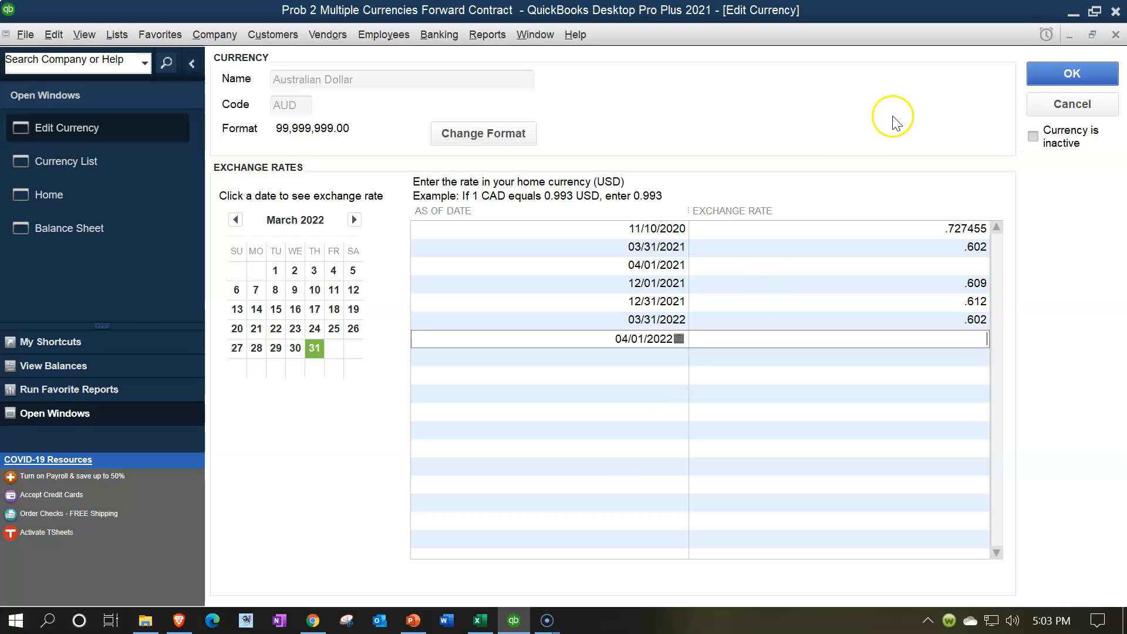
pyautogui.click(1056, 75)
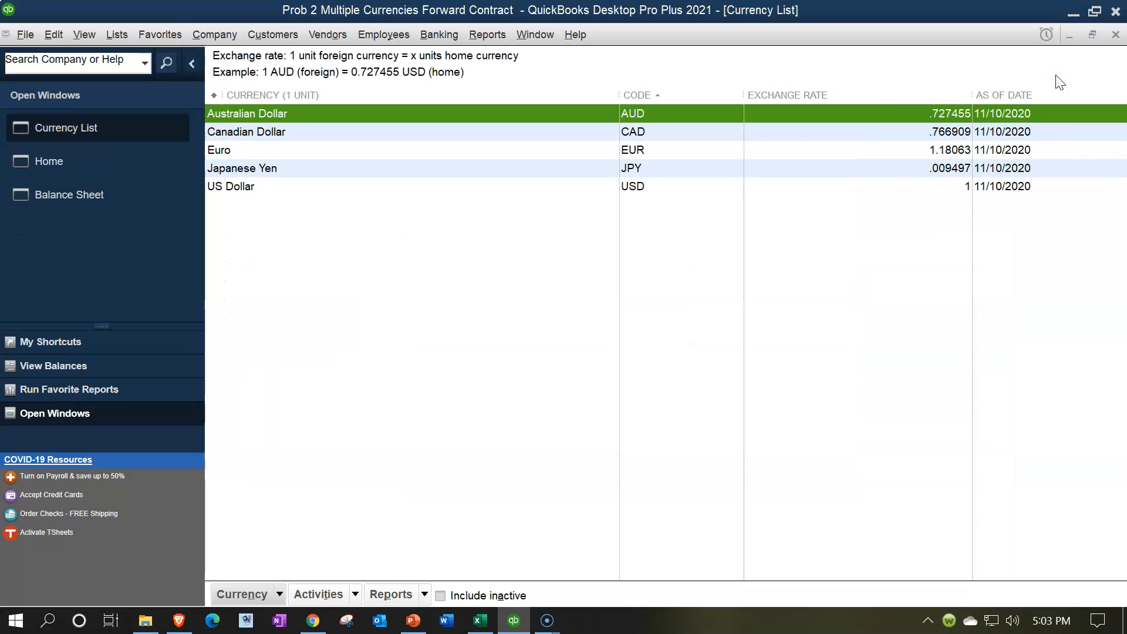
pyautogui.click(1115, 35)
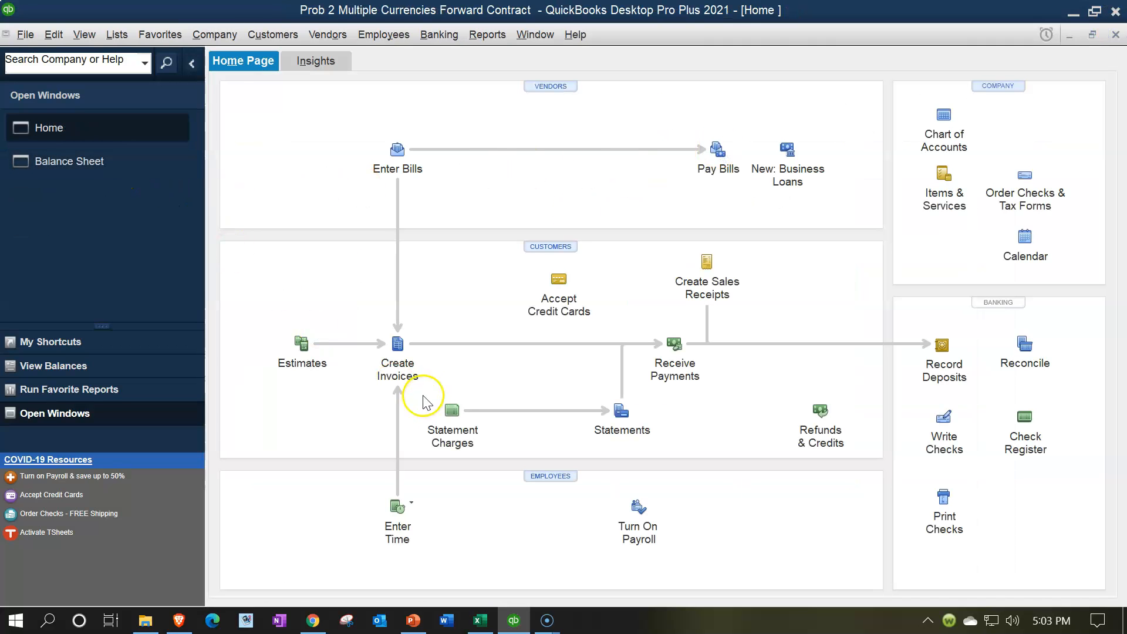
# Start a customer payment received from Exchange Broaker (AUD).
pyautogui.click(673, 346)
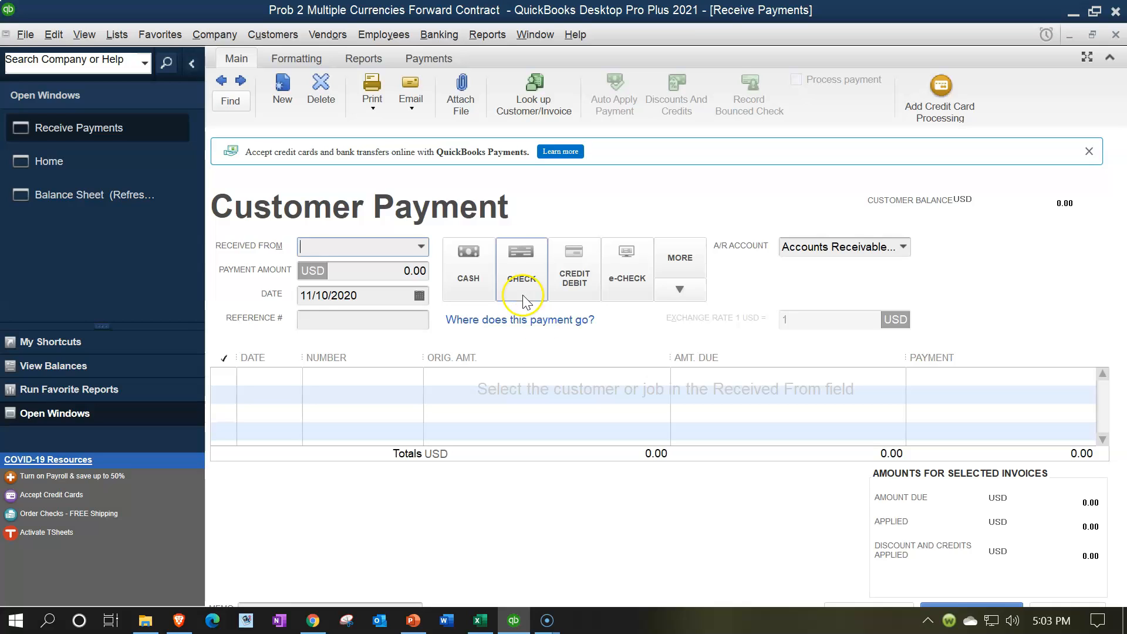
pyautogui.click(422, 246)
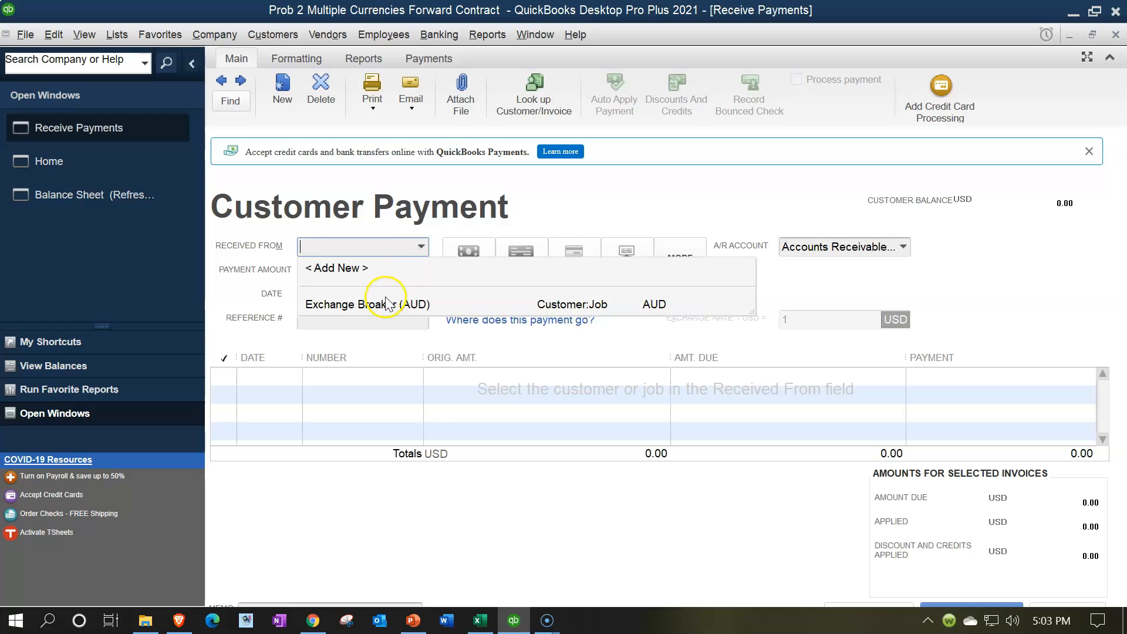
pyautogui.click(402, 304)
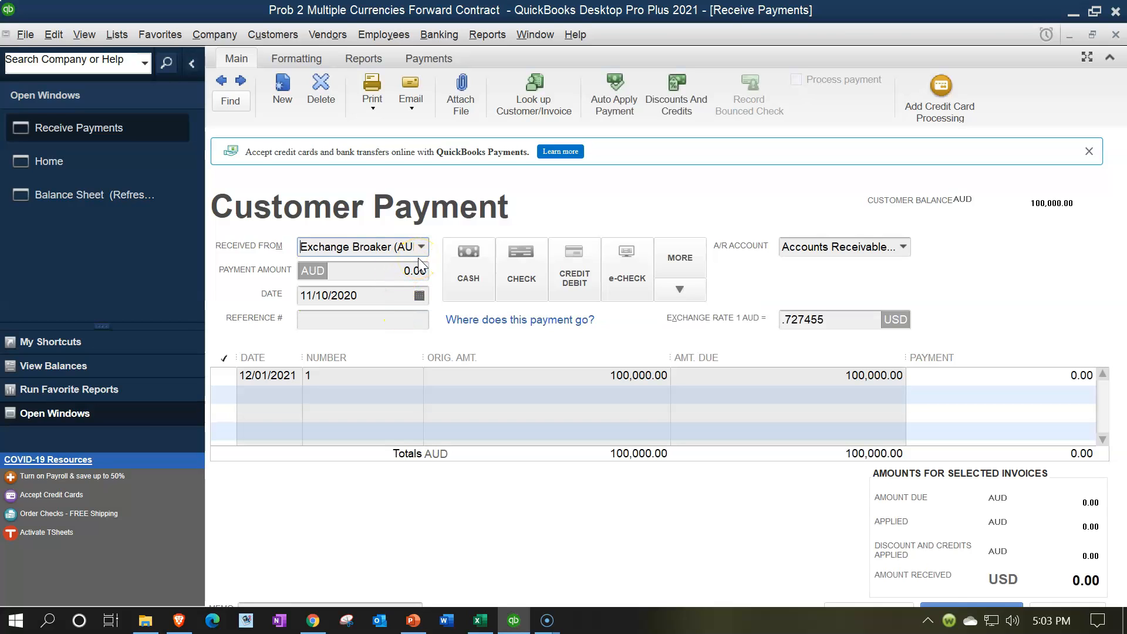
# Check that the A/R account is Accounts Receivable EB (AUD) and apply the payment to the 12/01/2021 invoice, keeping automatic payment calculation on.
pyautogui.click(903, 247)
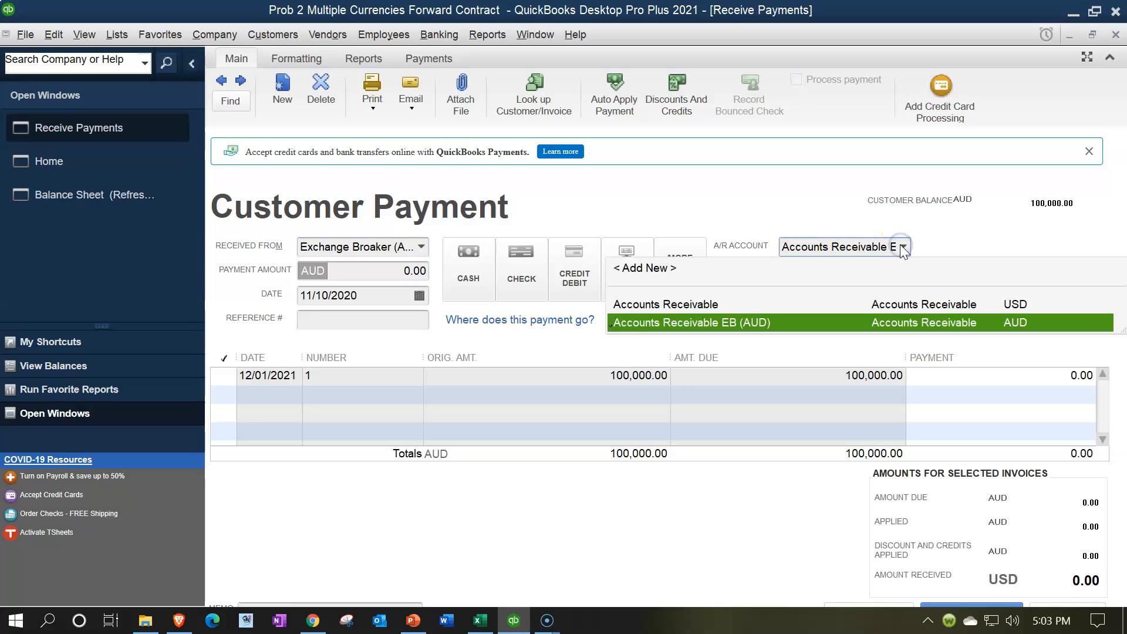
pyautogui.click(903, 247)
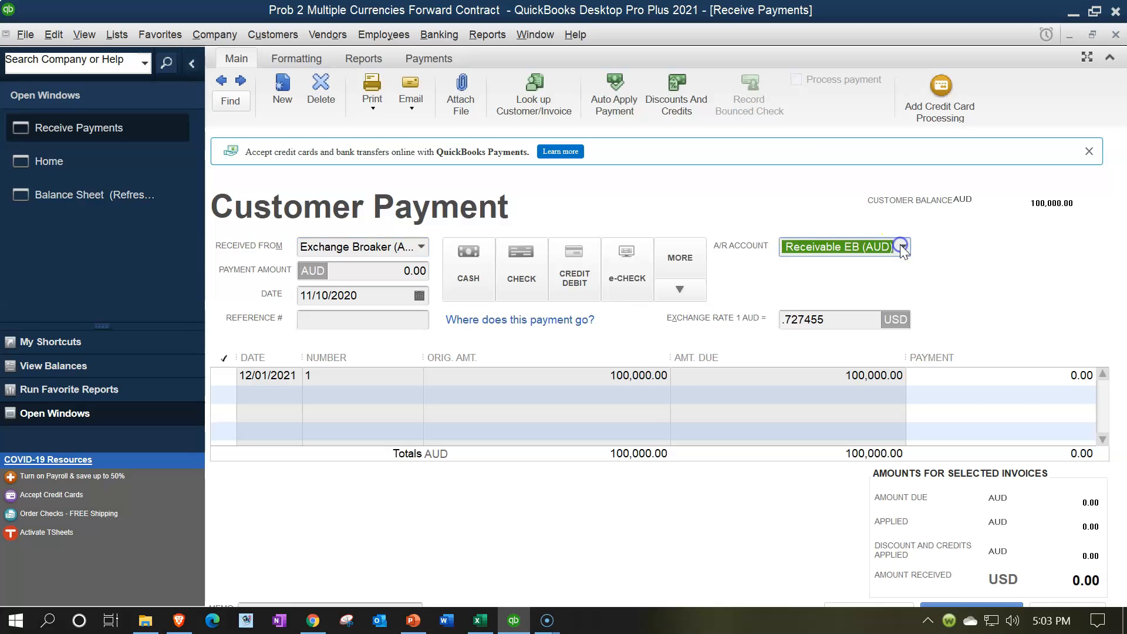
pyautogui.click(233, 375)
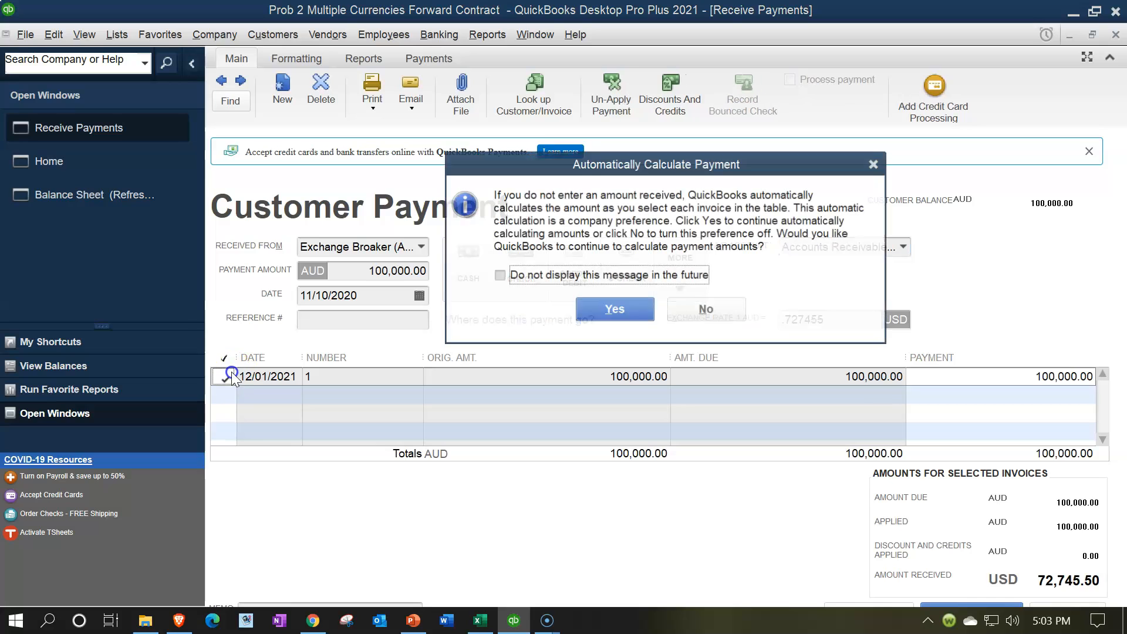
pyautogui.click(580, 314)
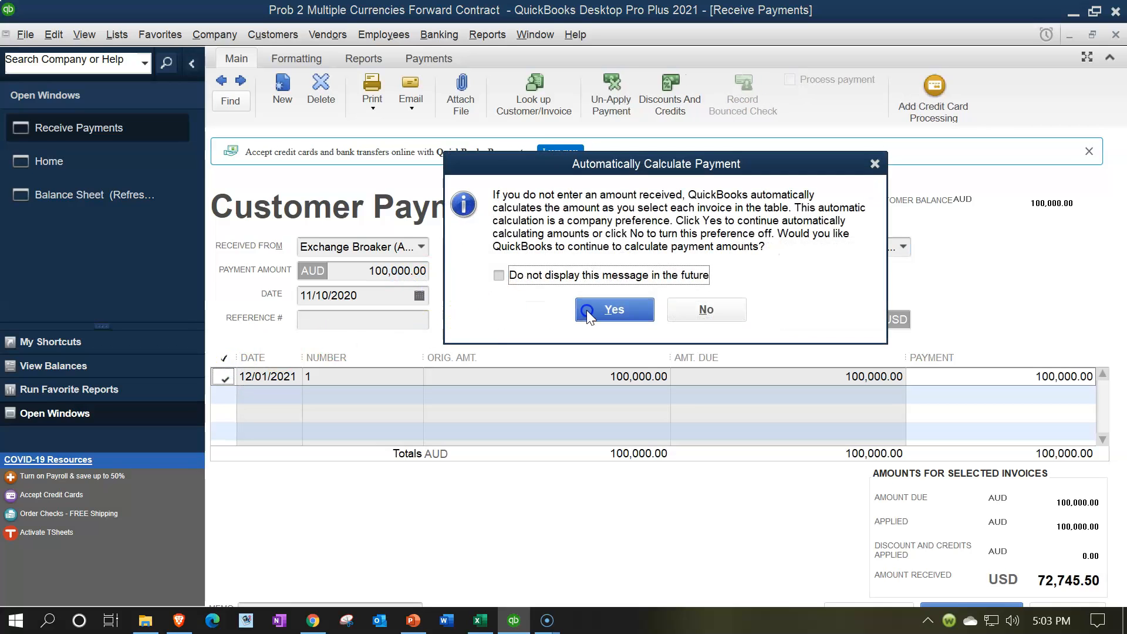
# Set the payment date to 03/31/2022 and accept the exchange-rate update for that date.
pyautogui.click(411, 300)
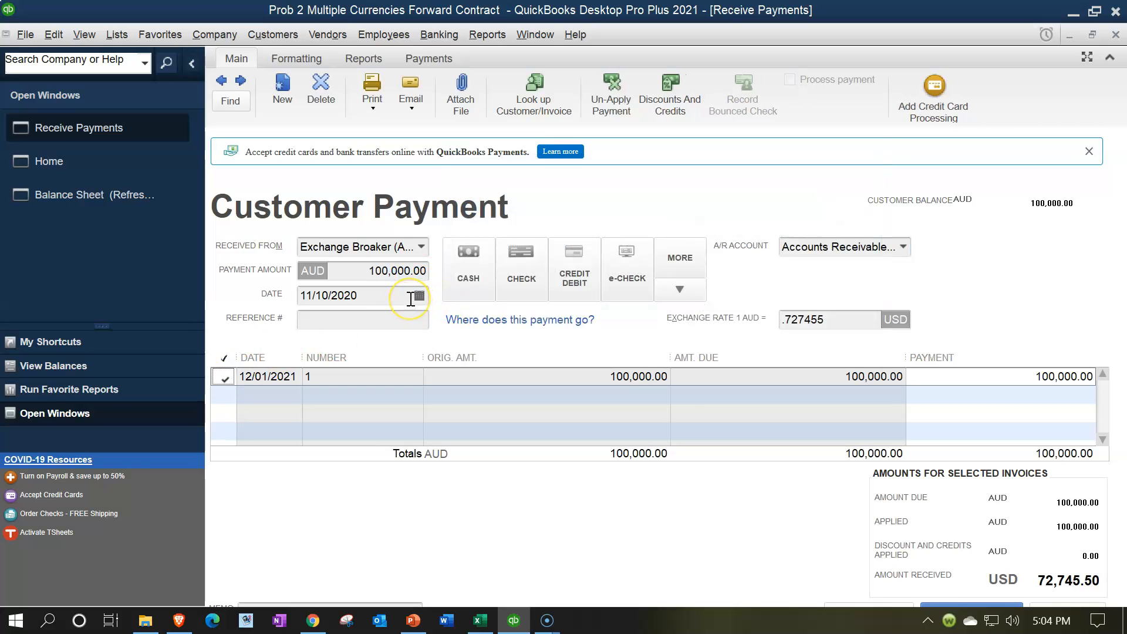
pyautogui.moveTo(406, 297); pyautogui.dragTo(236, 271)
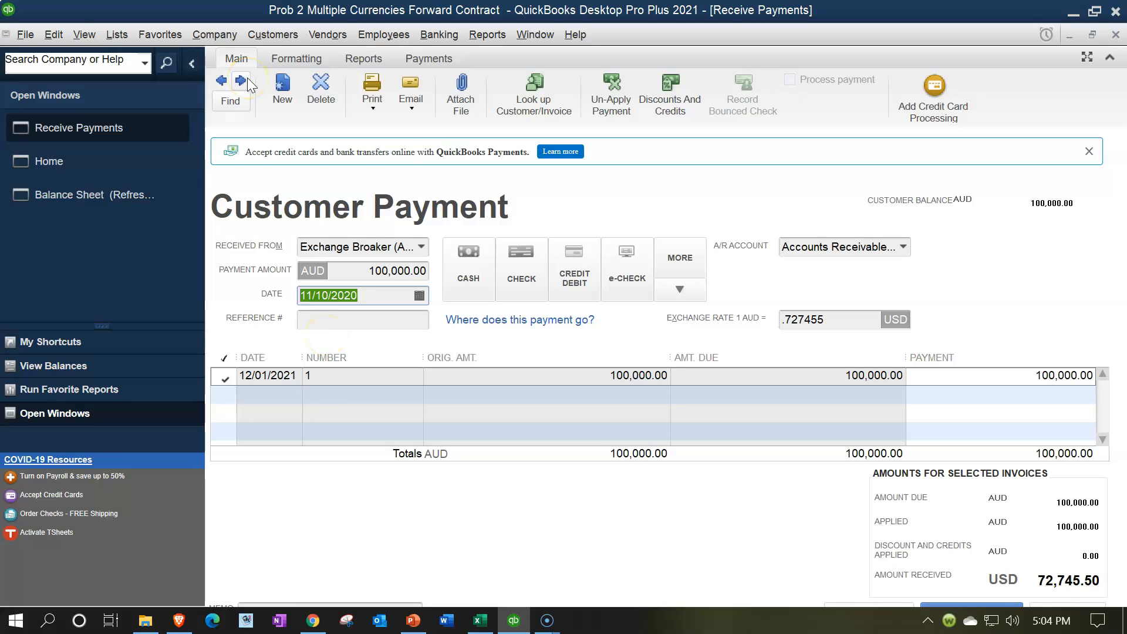
pyautogui.write('033122')
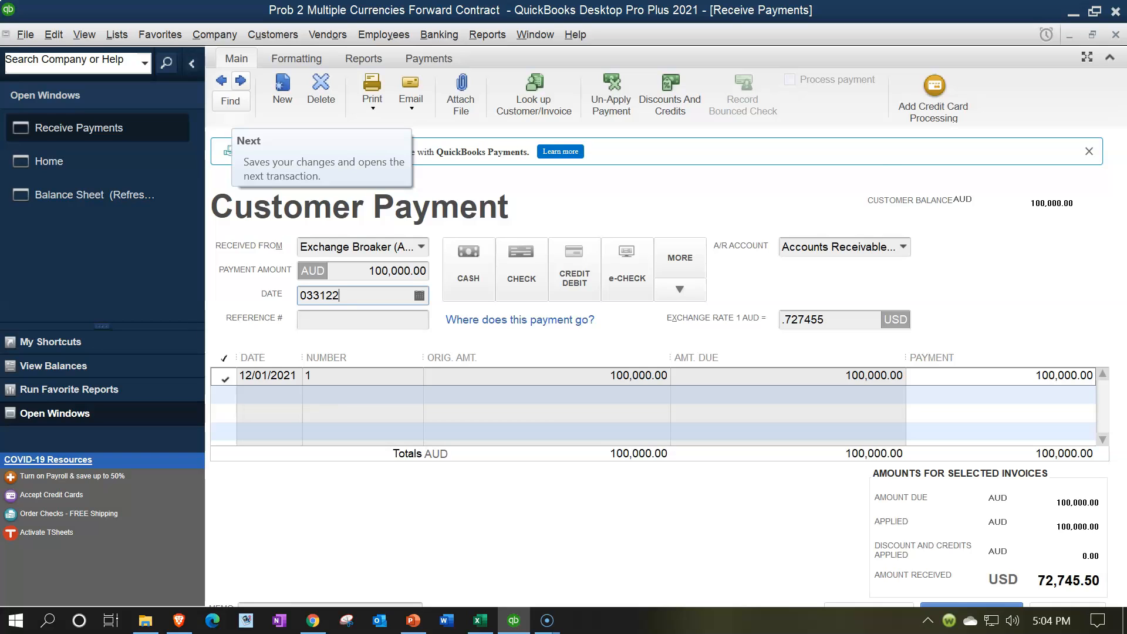
pyautogui.press('Tab')
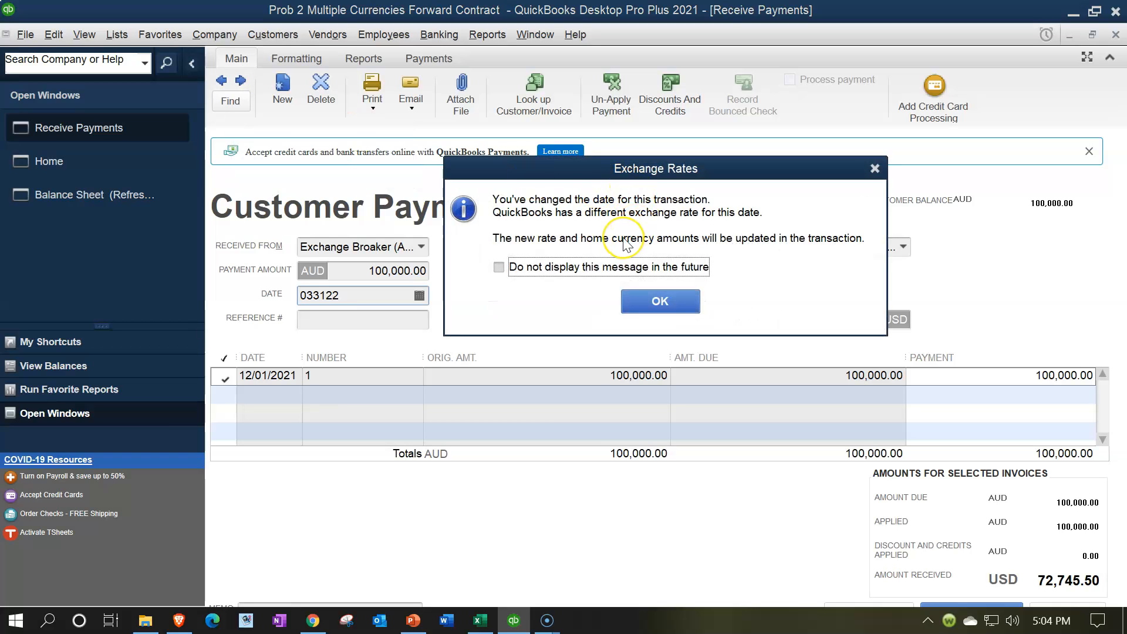
pyautogui.click(656, 305)
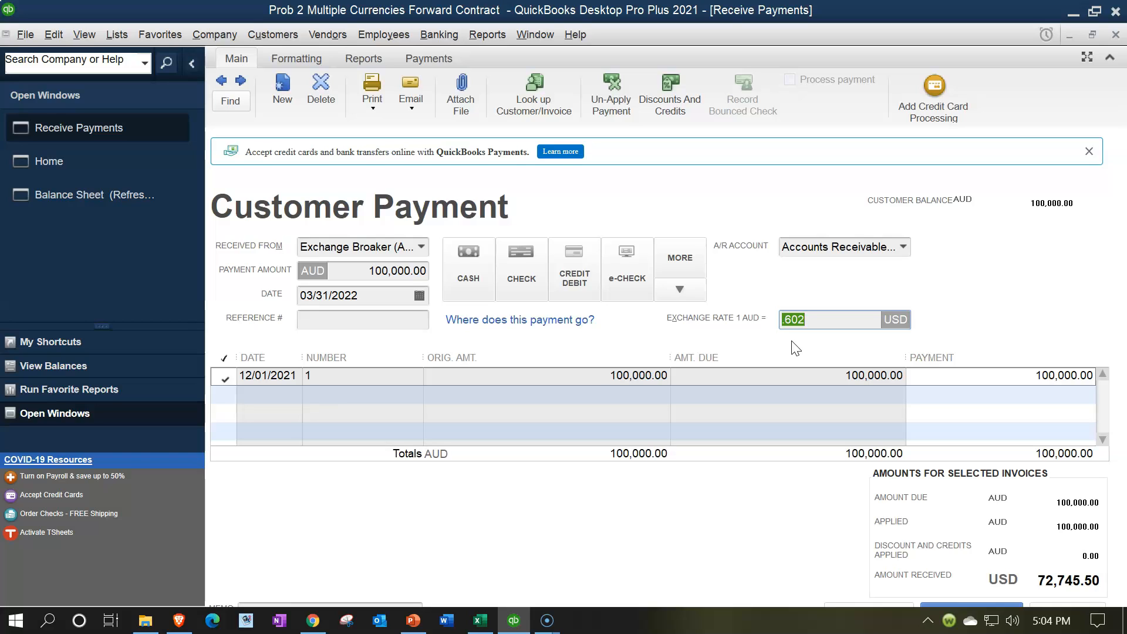
# Choose e-Check as the payment method, save the payment despite its future date, and close the payment form.
pyautogui.click(631, 279)
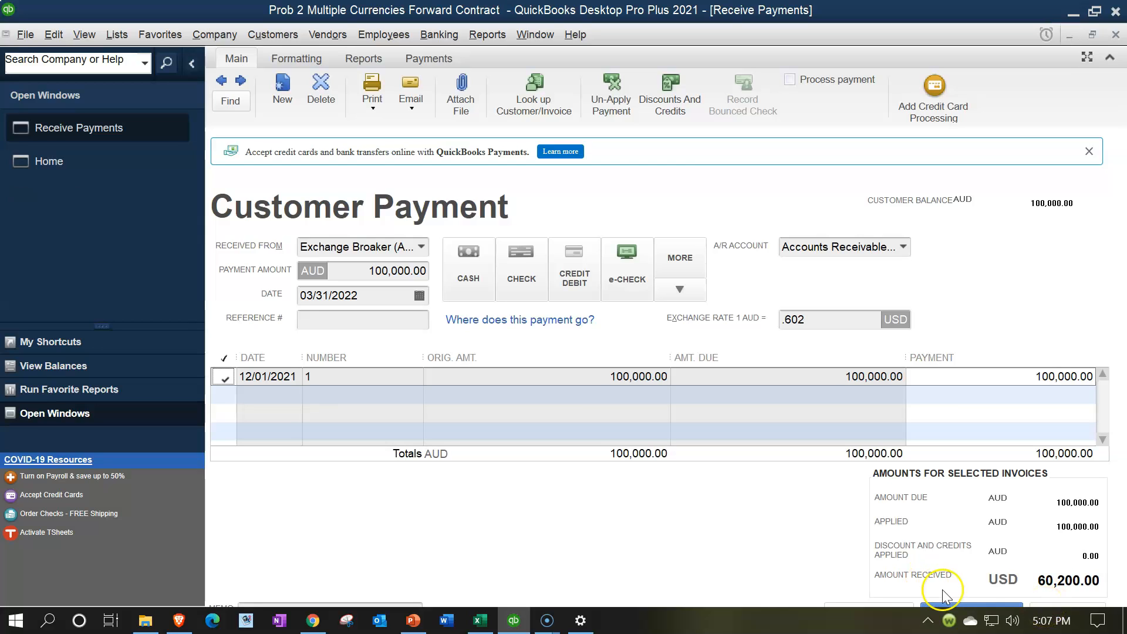
pyautogui.click(963, 605)
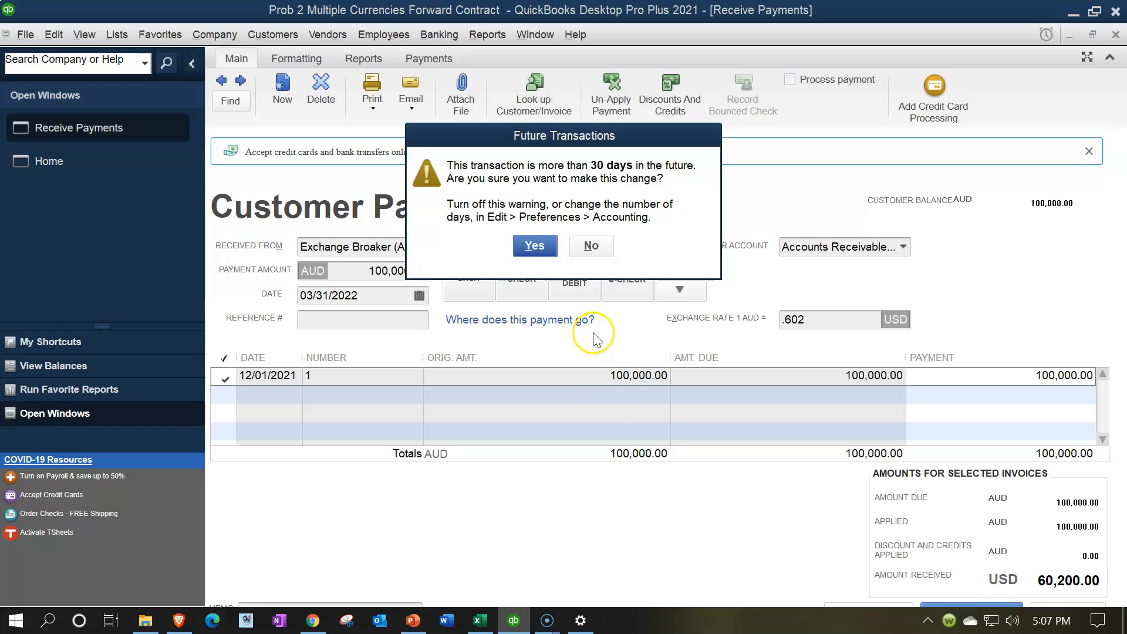
pyautogui.click(532, 247)
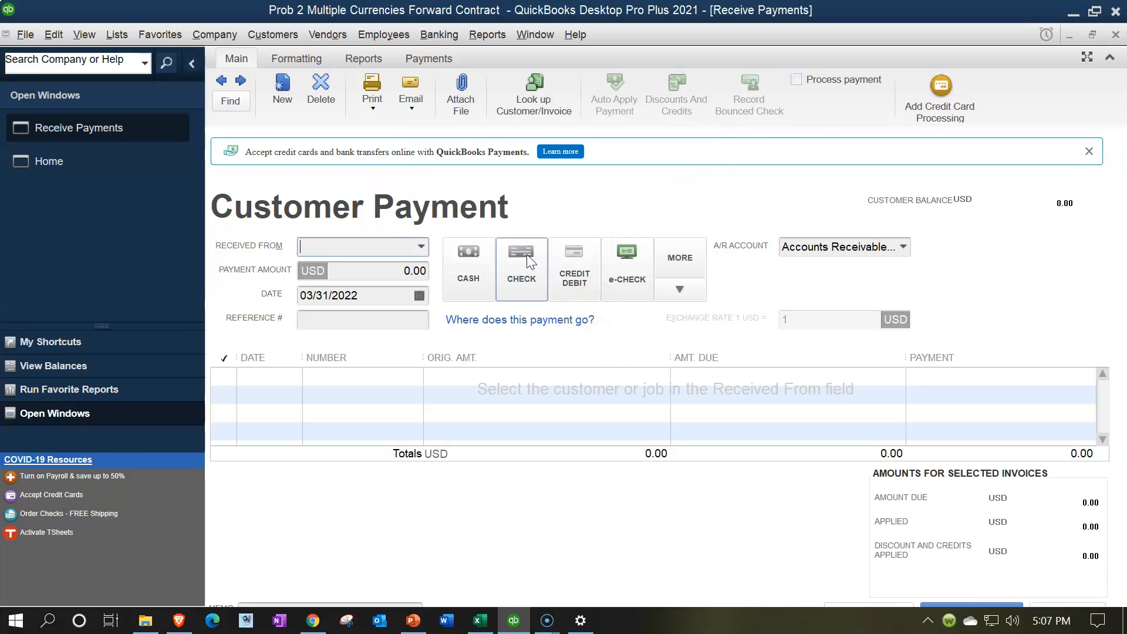
pyautogui.click(1115, 36)
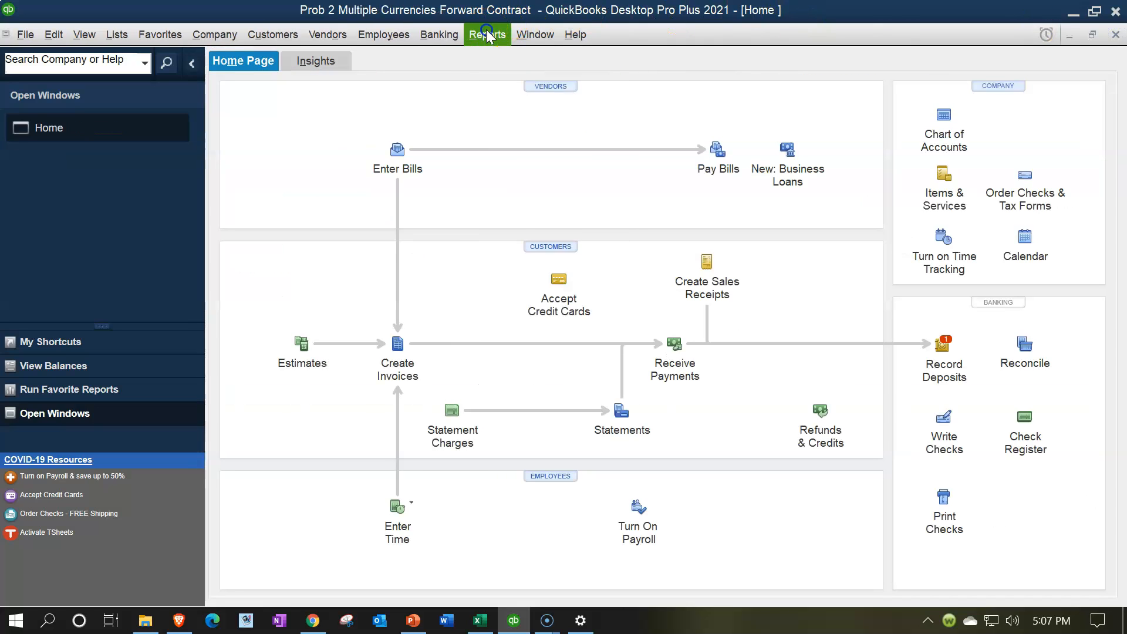
# Open a standard Balance Sheet report and set its date range to 01/01/2022 through 12/31/2022.
pyautogui.click(487, 34)
pyautogui.moveTo(525, 157)
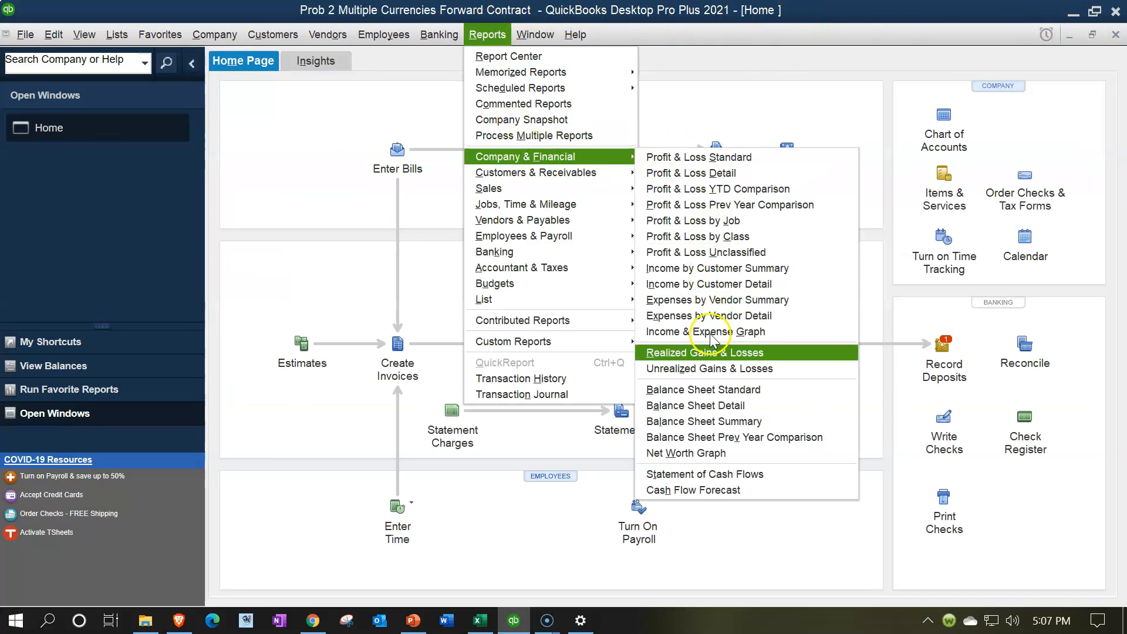
pyautogui.click(713, 390)
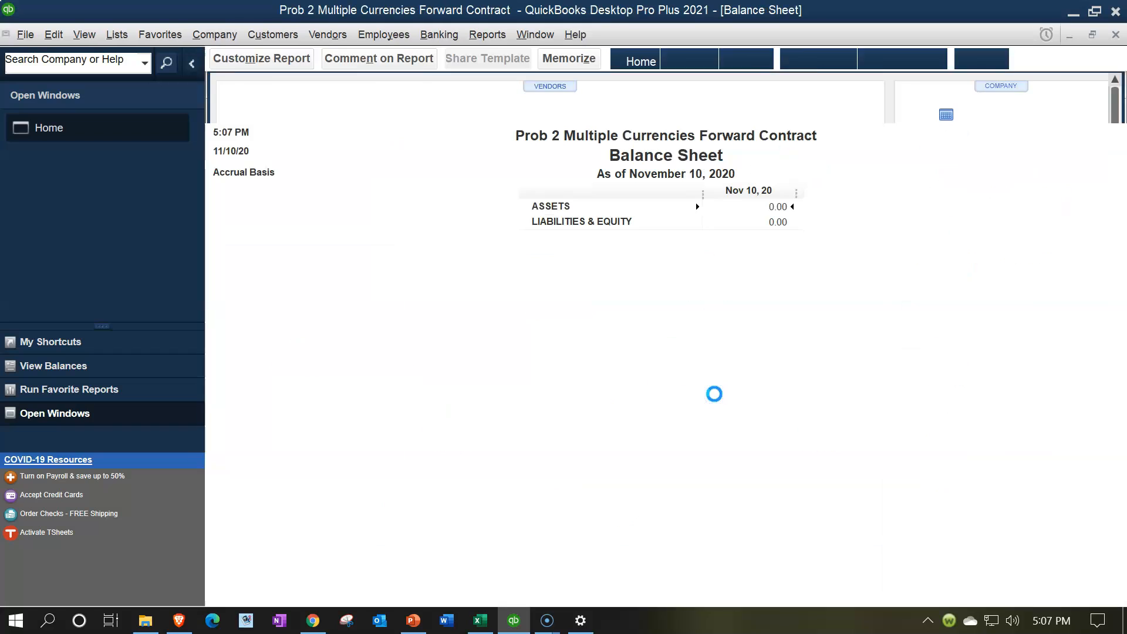
pyautogui.click(279, 60)
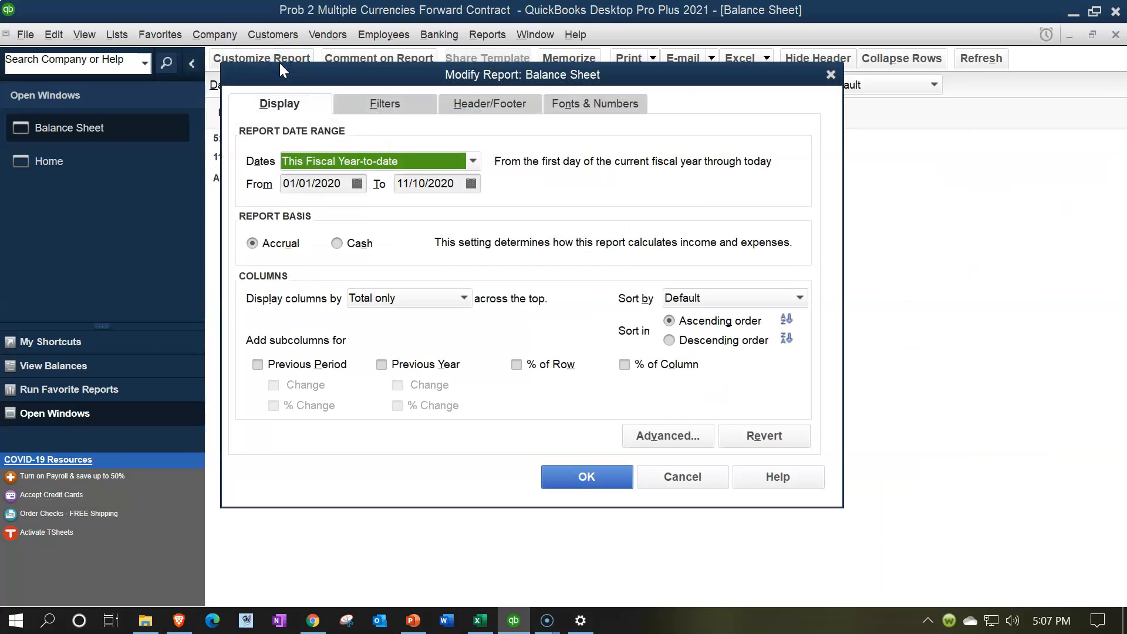
pyautogui.press('Tab')
pyautogui.write('010')
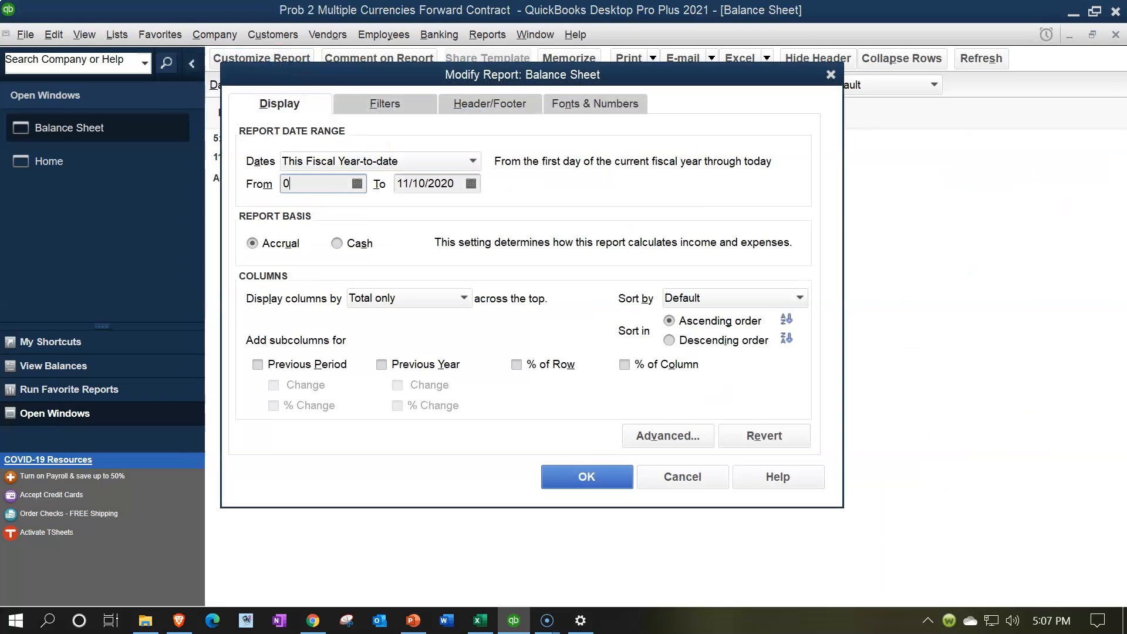
pyautogui.press('Tab')
pyautogui.write('12')
pyautogui.press('Tab')
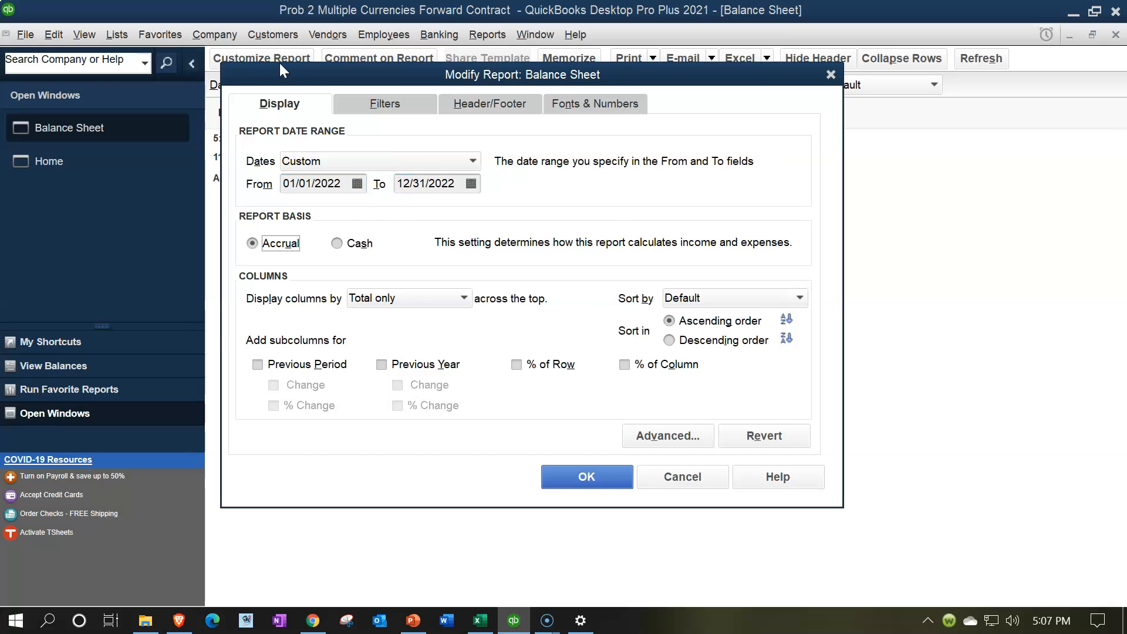
pyautogui.click(603, 488)
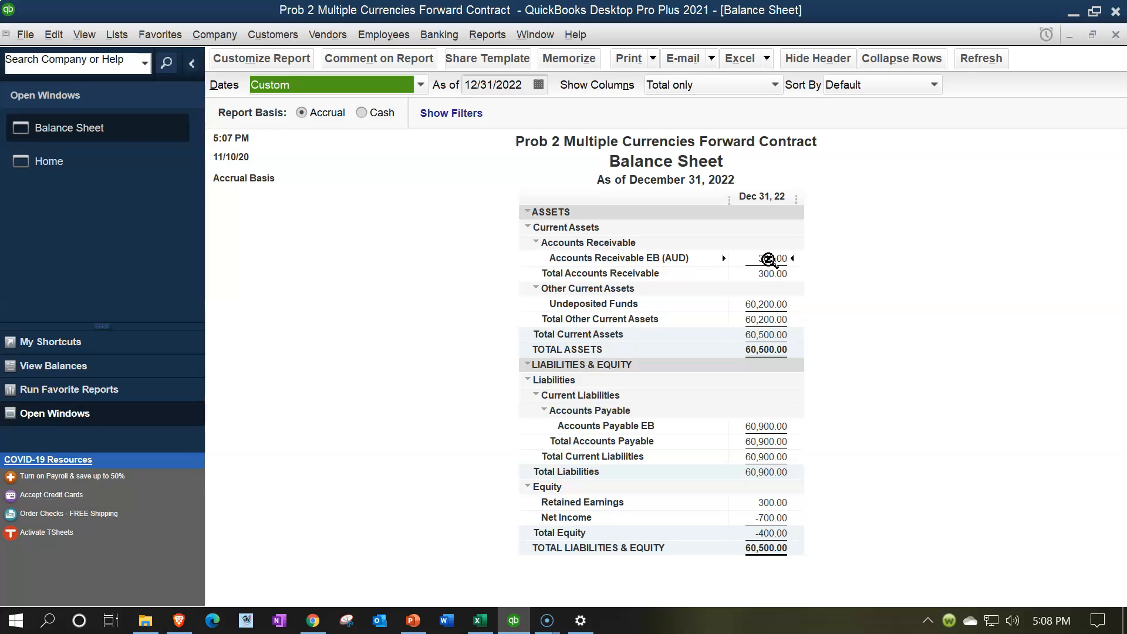
# Examine the transactions behind Undeposited Funds and Accounts Receivable EB (AUD), starting the receivable detail from 01/01/2021, and close the detail reports.
pyautogui.doubleClick(773, 305)
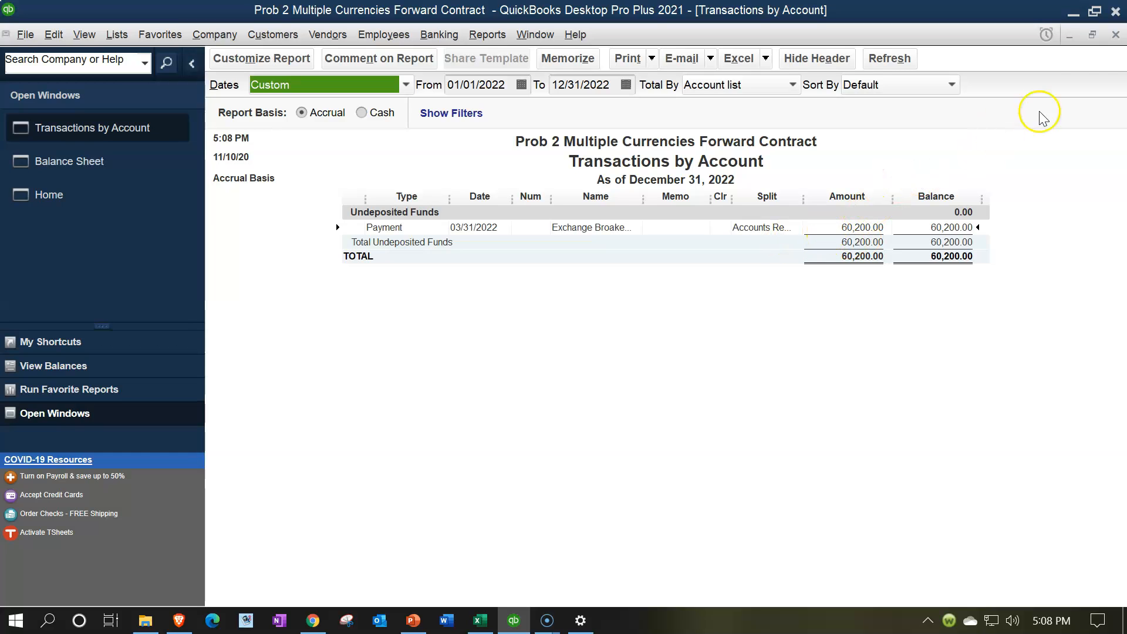
pyautogui.click(1116, 35)
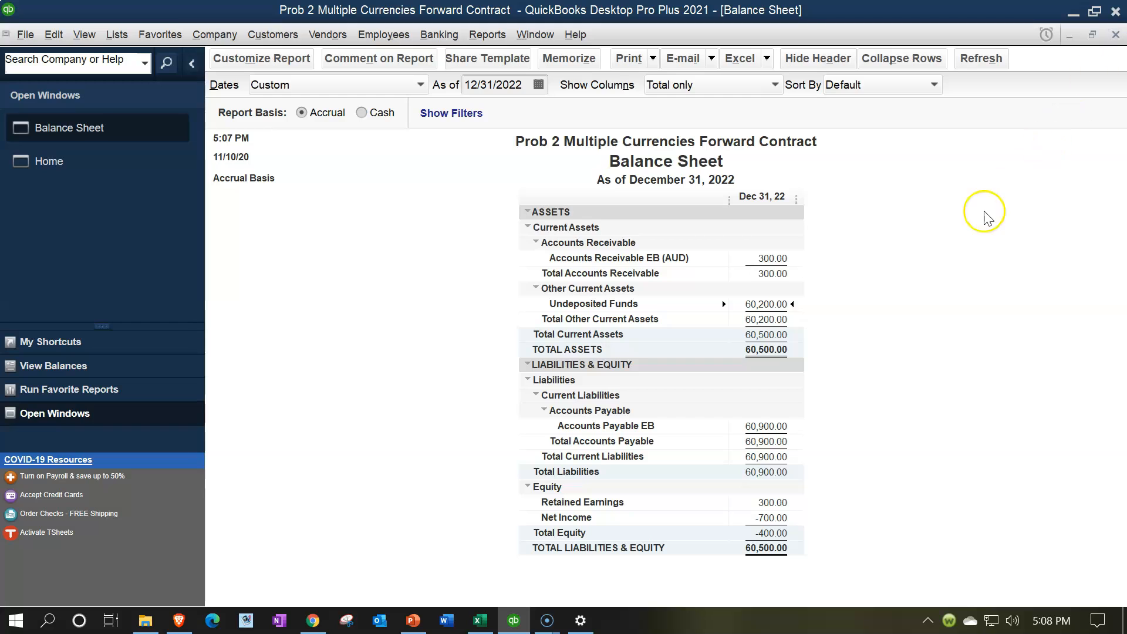
pyautogui.doubleClick(779, 257)
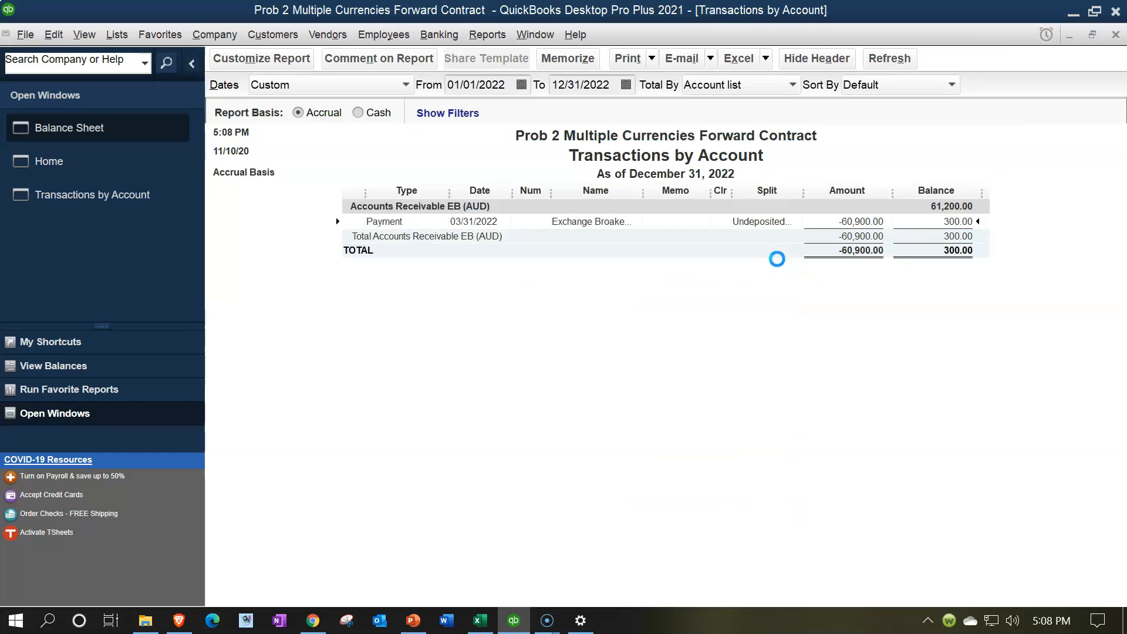
pyautogui.click(507, 84)
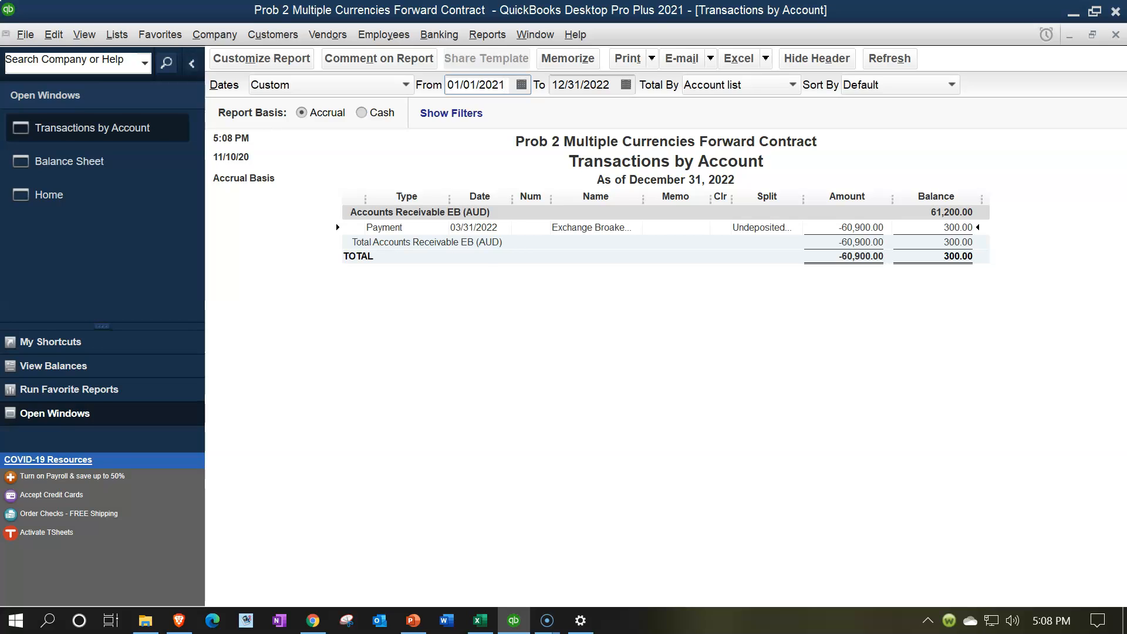
pyautogui.click(618, 368)
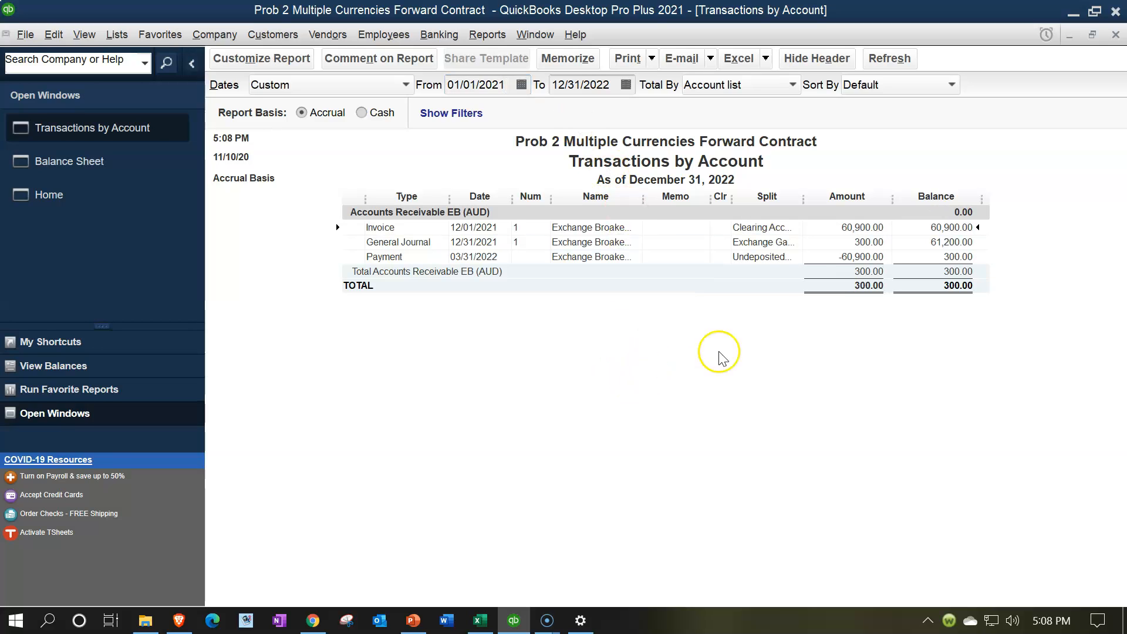
pyautogui.doubleClick(856, 223)
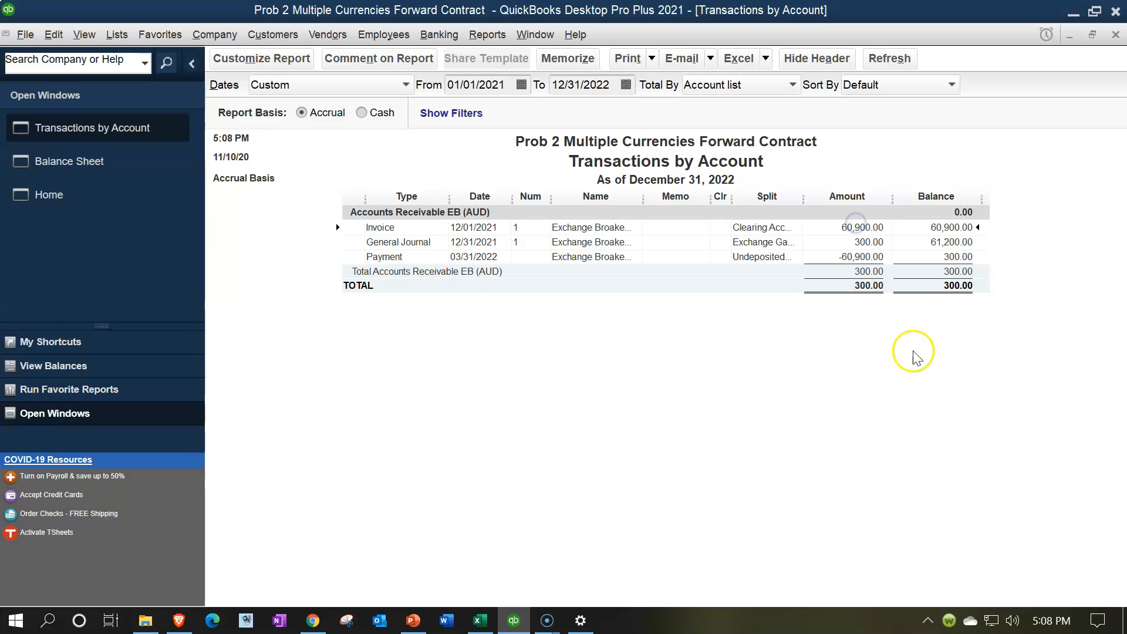
pyautogui.click(856, 258)
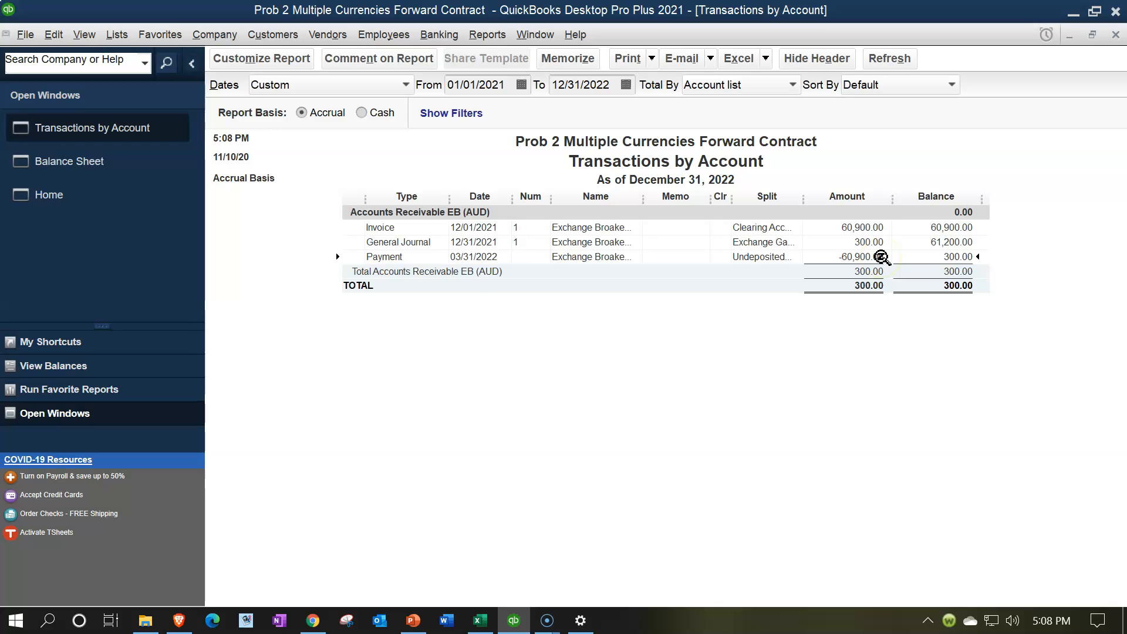
pyautogui.click(1115, 35)
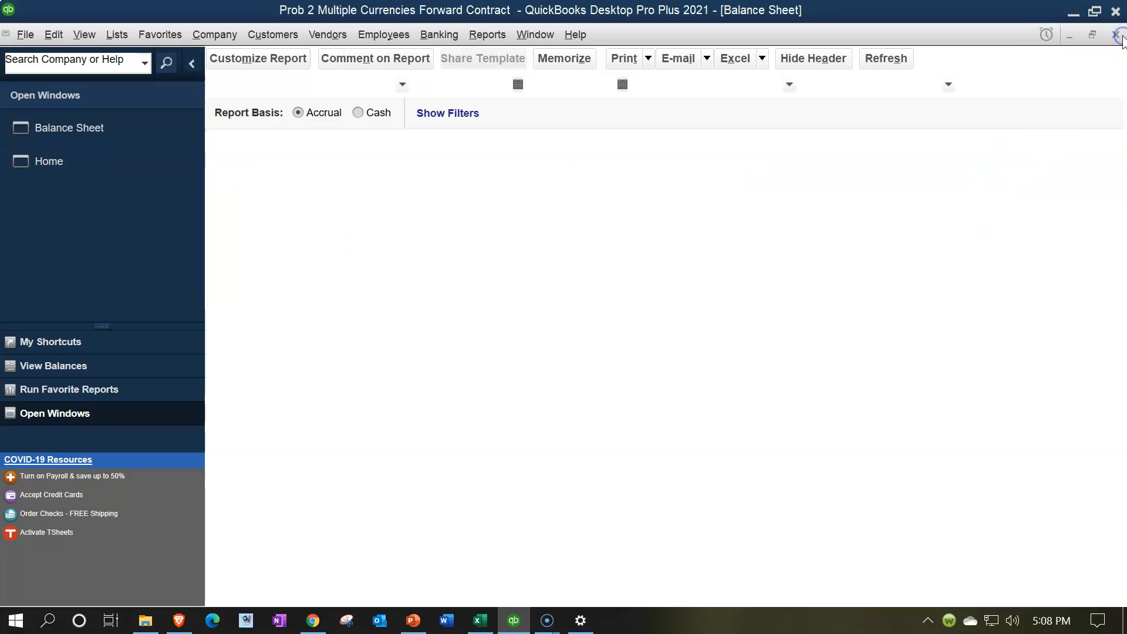
# Open a standard Profit & Loss report for 01/01/2022 through 12/31/2022 and check the Exchange Gain or Loss amount.
pyautogui.click(488, 37)
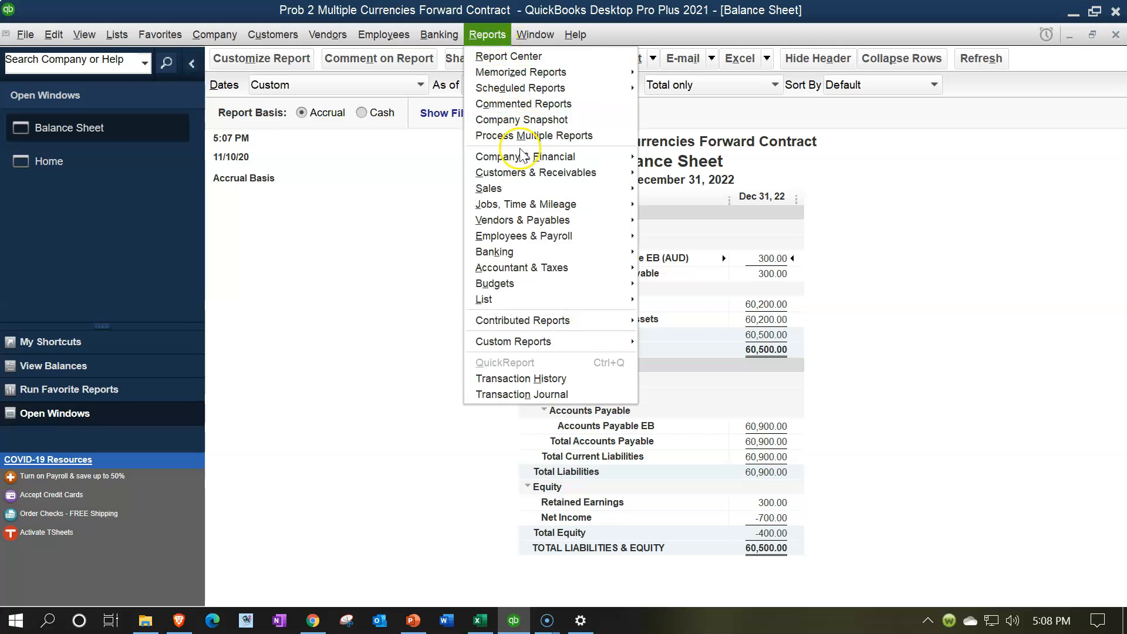
pyautogui.moveTo(564, 155)
pyautogui.click(671, 156)
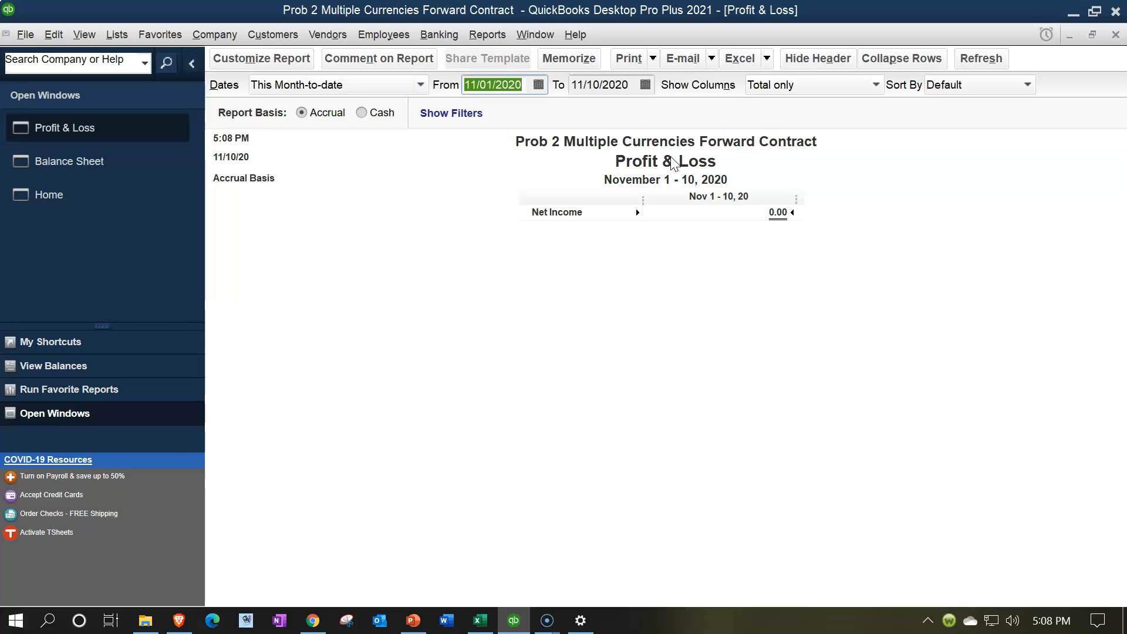
pyautogui.write('010121')
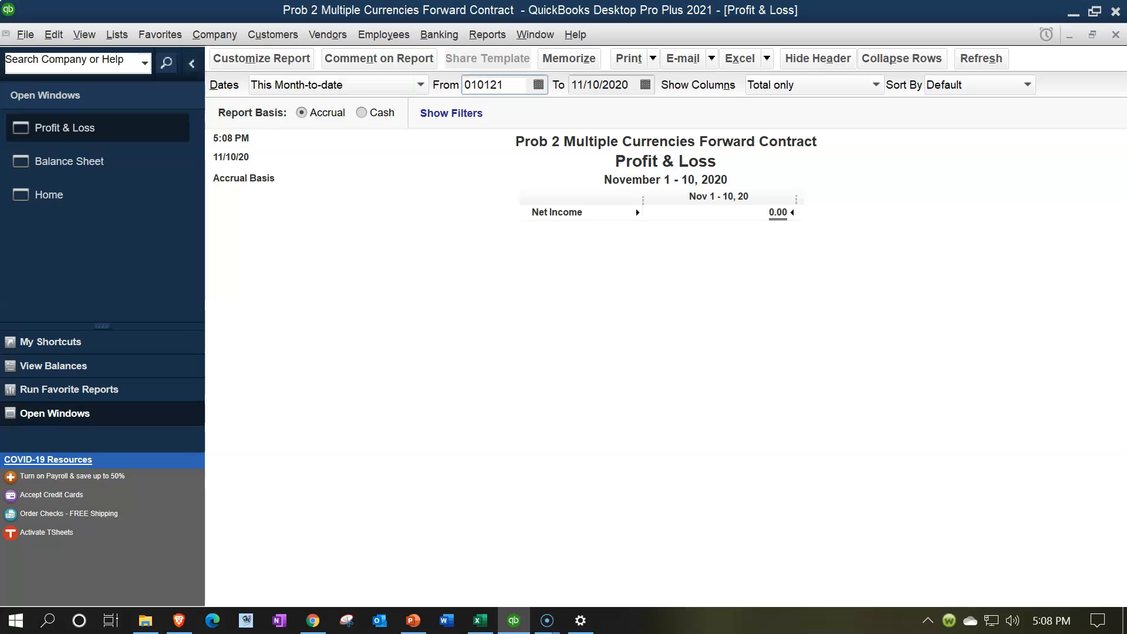
pyautogui.press('Tab')
pyautogui.write('12/31/202')
pyautogui.press('Tab')
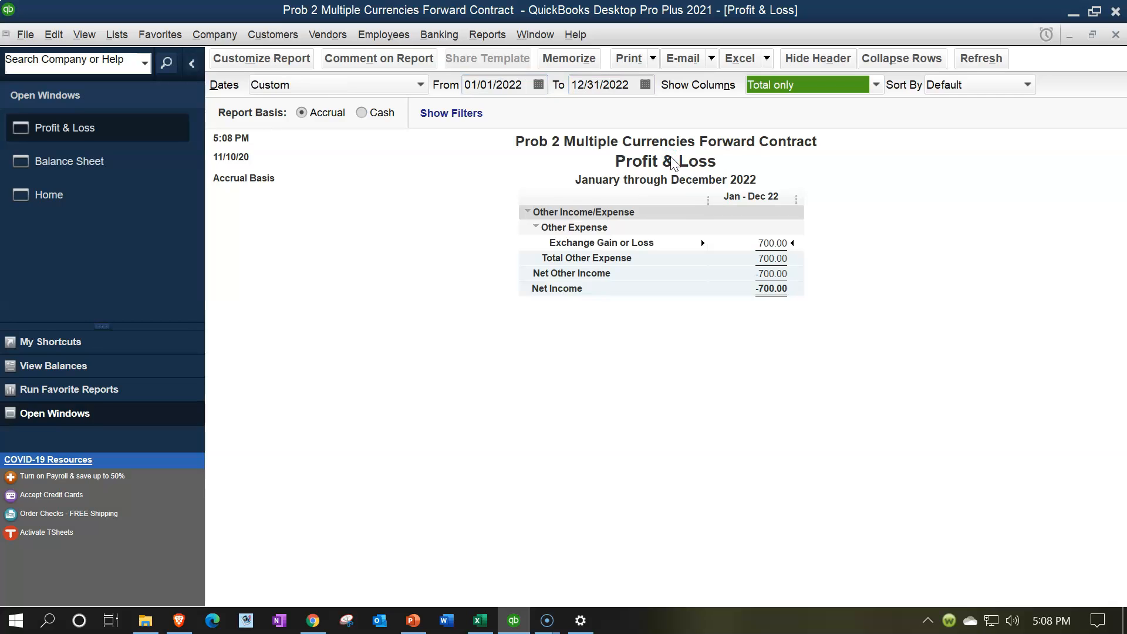
pyautogui.click(766, 243)
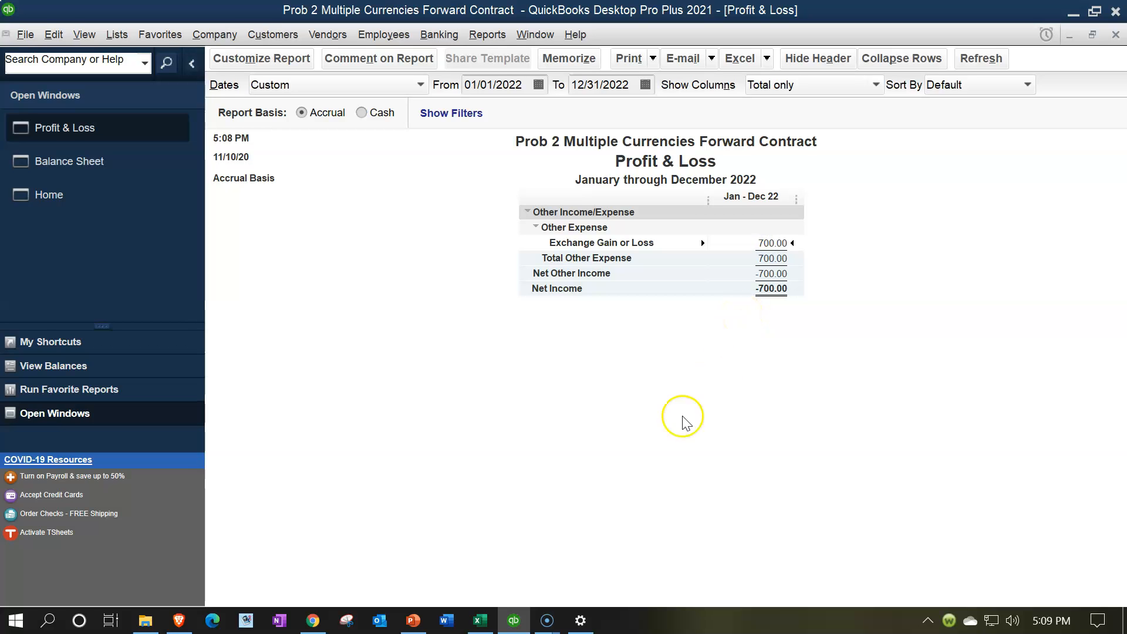
# Switch to the Excel worksheet and compare the 3/31/x2 journal entries with the Year 1 and Year 2 trial balances.
pyautogui.click(479, 621)
pyautogui.click(728, 494)
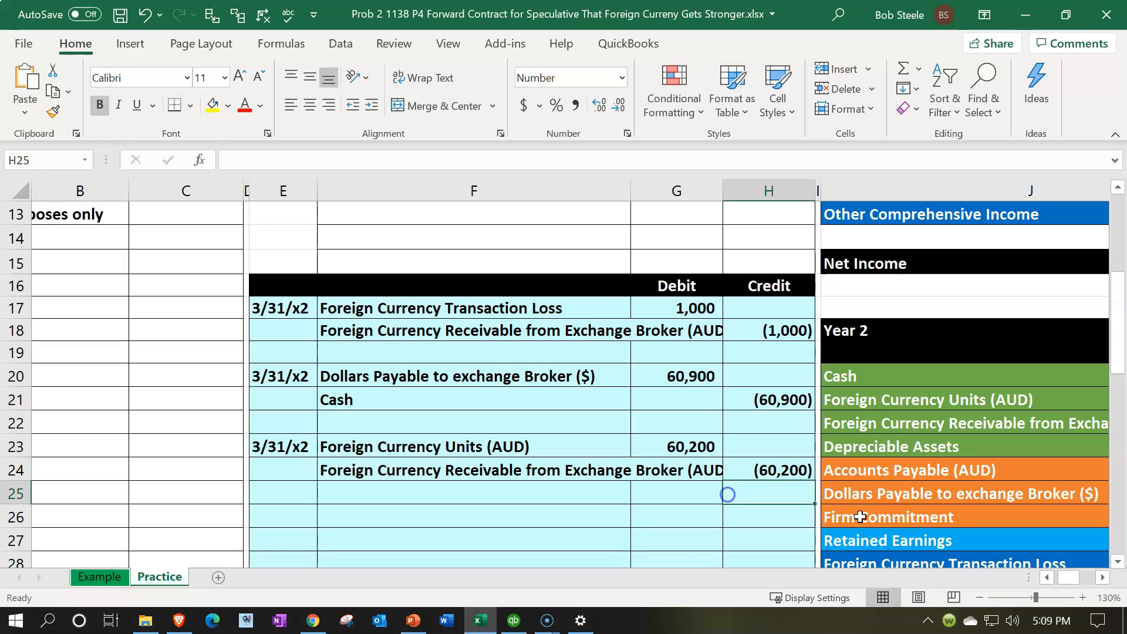
pyautogui.click(890, 517)
pyautogui.press('Right')
pyautogui.press('Right')
pyautogui.press('Right')
pyautogui.press('Right')
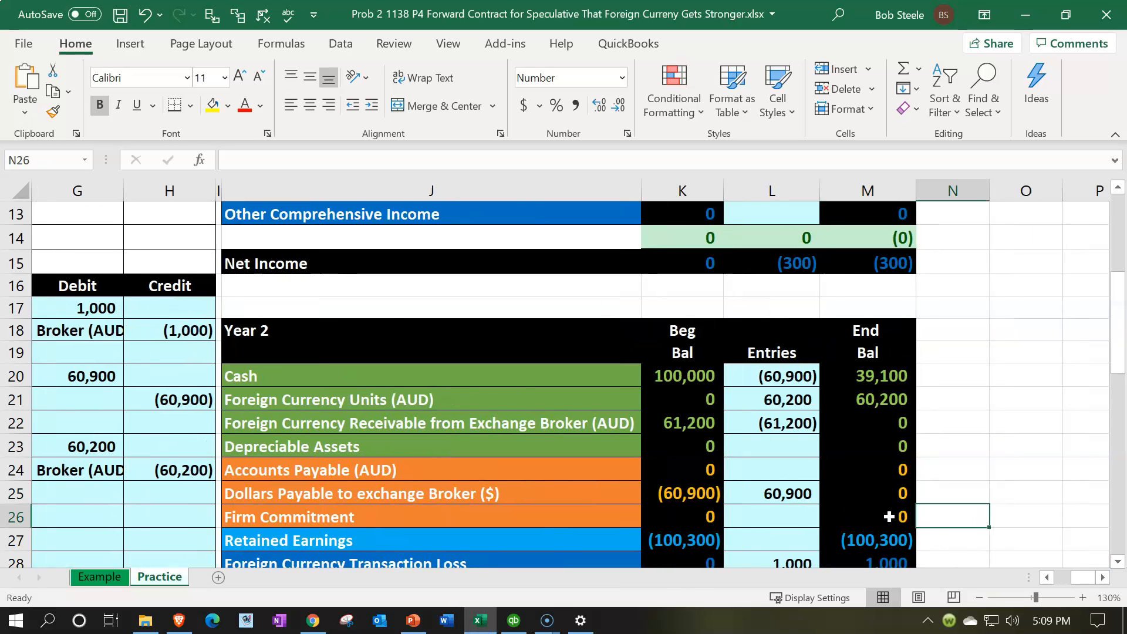
pyautogui.scroll(2, 888, 514)
pyautogui.click(816, 332)
pyautogui.scroll(-4, 816, 331)
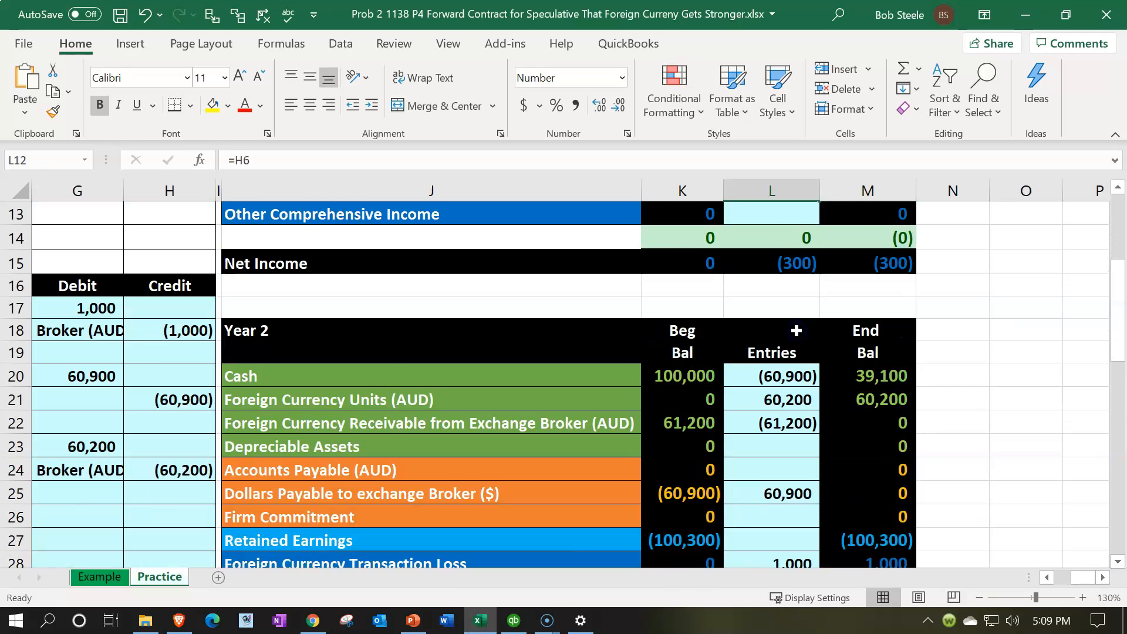
# Compare the Year 1 Foreign Currency Transaction Gain and Year 2 Foreign Currency Transaction Loss entries with the QuickBooks Exchange Gain or Loss for 2022.
pyautogui.keyDown('ctrl'); pyautogui.click(800, 424); pyautogui.keyUp('ctrl')
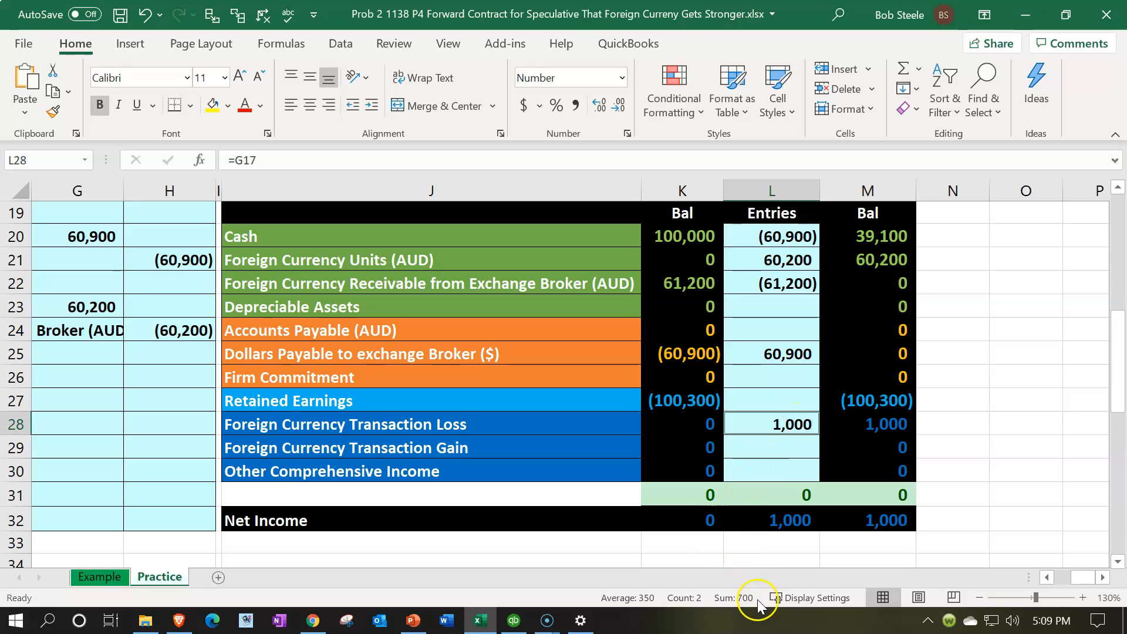
pyautogui.scroll(4, 812, 511)
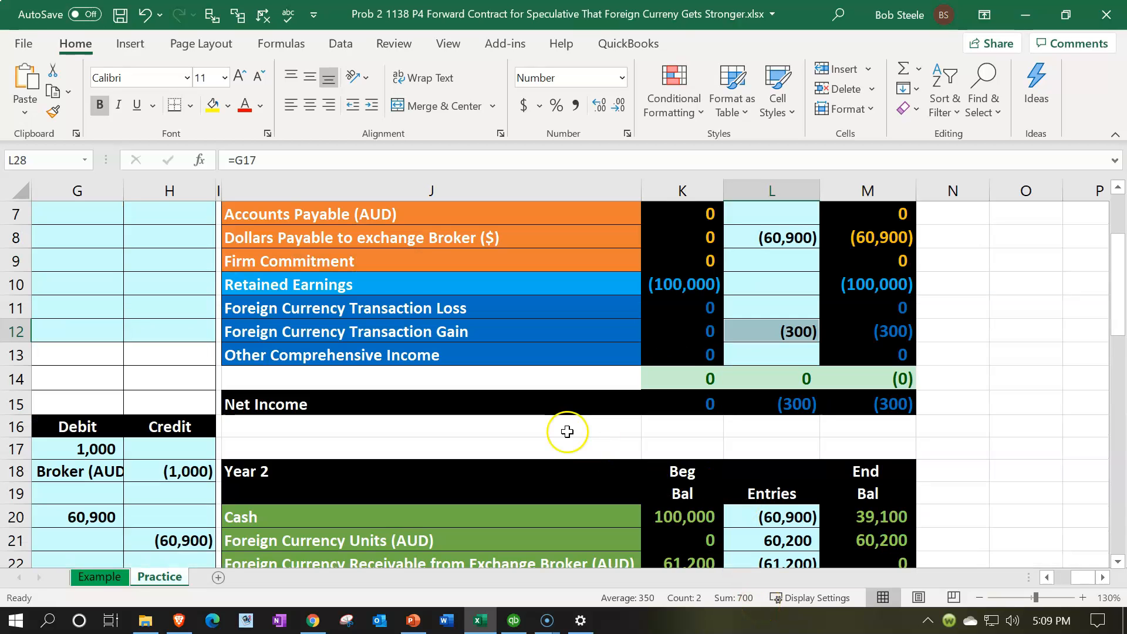
pyautogui.click(1027, 14)
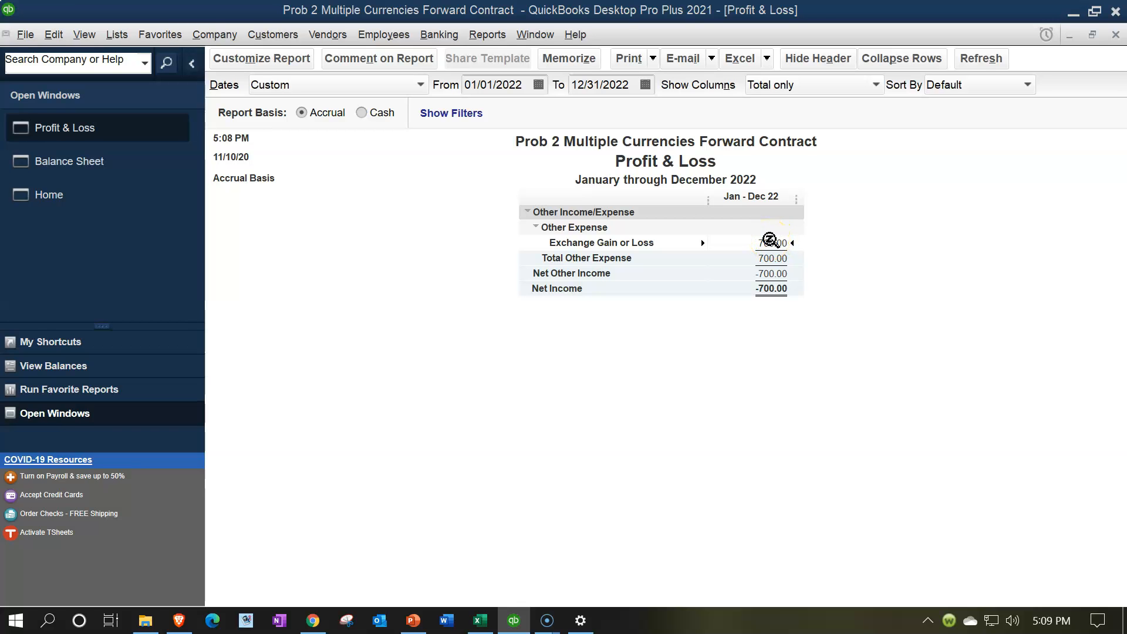
pyautogui.click(479, 620)
pyautogui.scroll(-5, 721, 493)
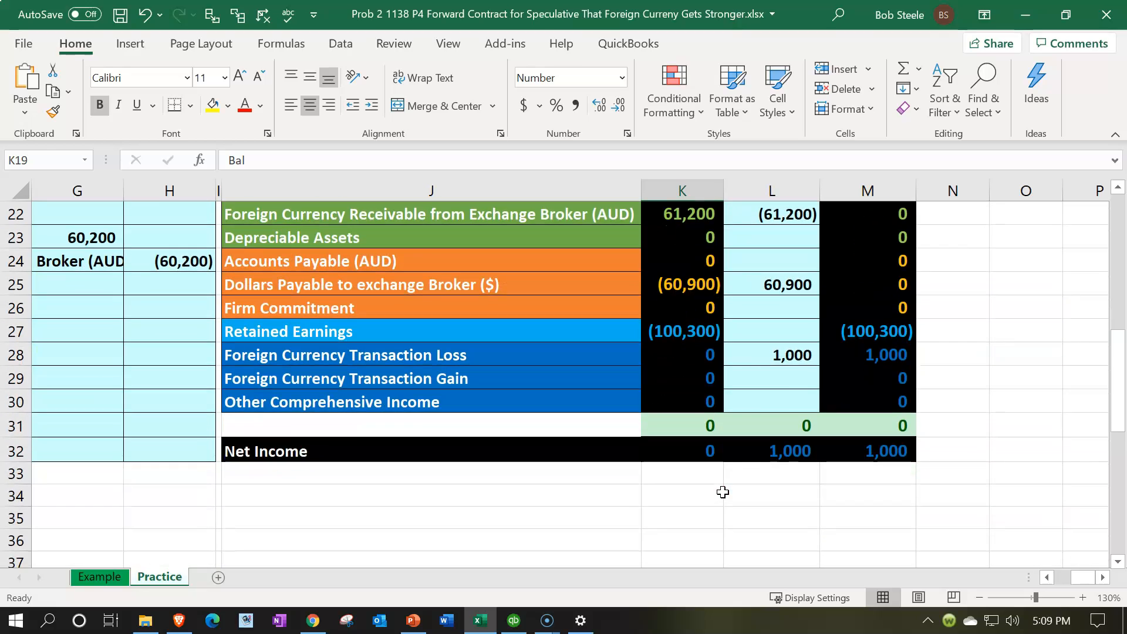
pyautogui.click(793, 352)
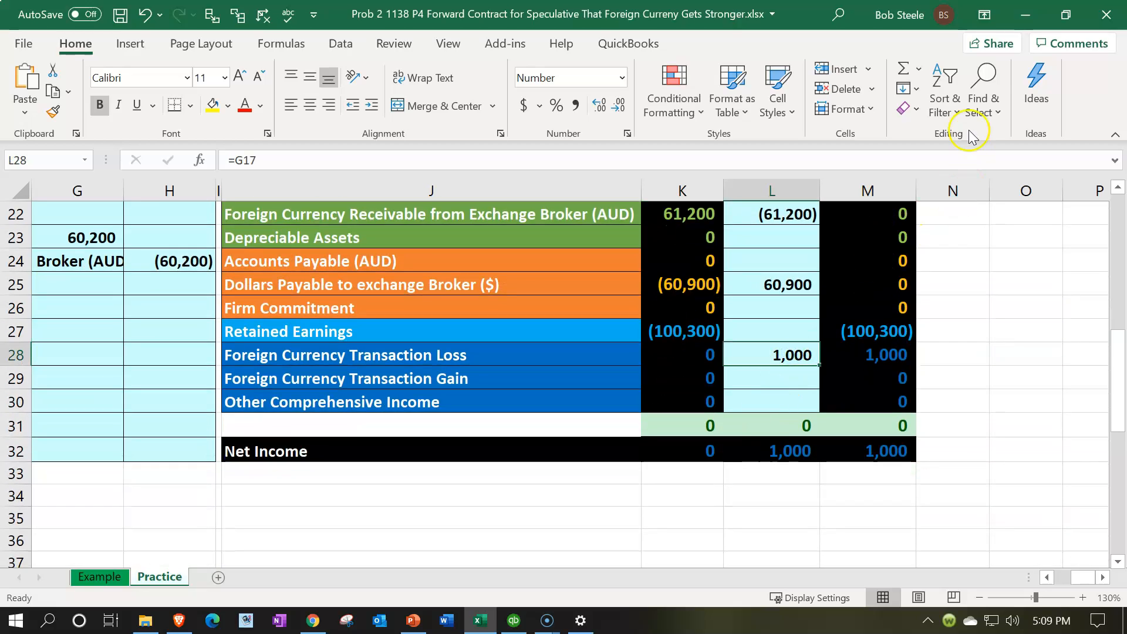
pyautogui.scroll(5, 873, 314)
pyautogui.click(794, 331)
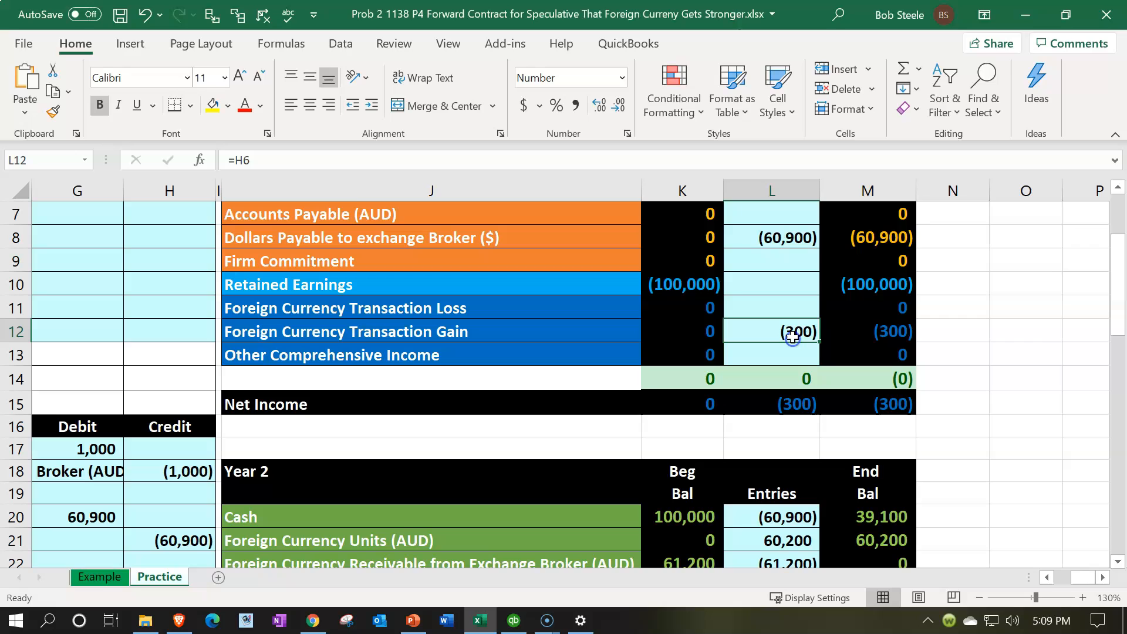
# Switch to QuickBooks and check the Profit & Loss report for 01/01/2021 through 12/31/2021.
pyautogui.click(1013, 18)
pyautogui.click(524, 85)
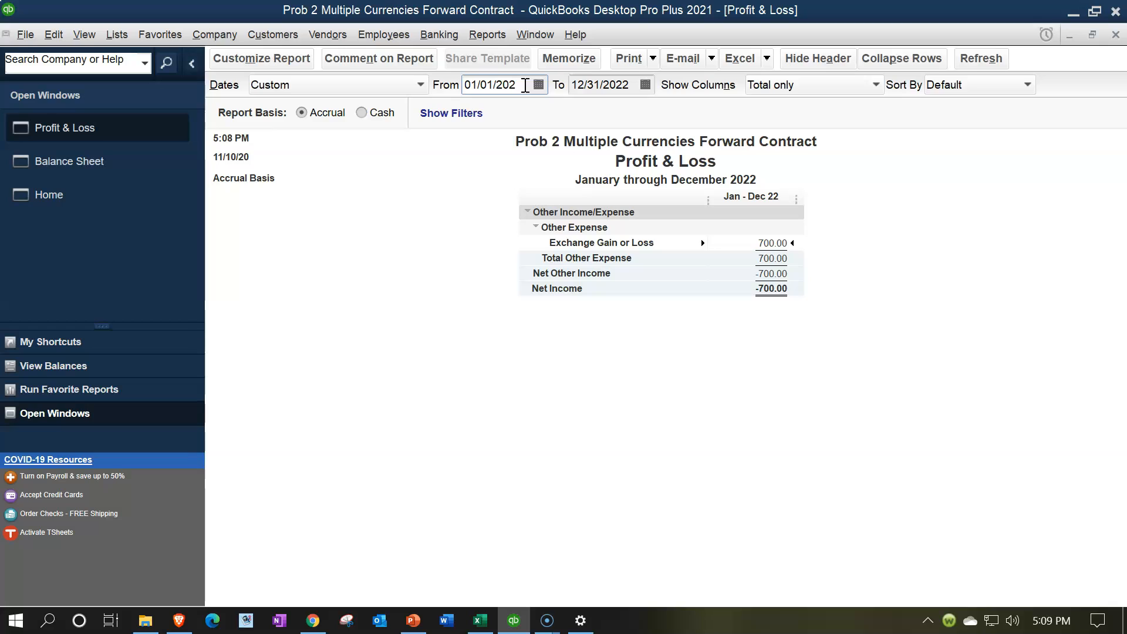
pyautogui.press('Tab')
pyautogui.click(633, 83)
pyautogui.press('Tab')
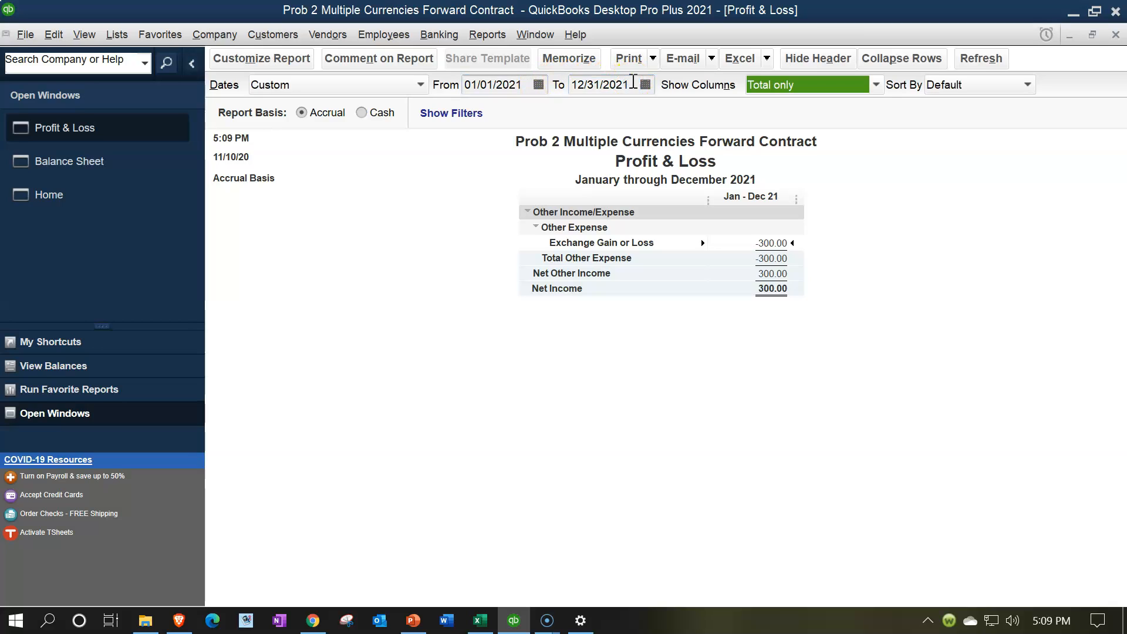
pyautogui.click(763, 438)
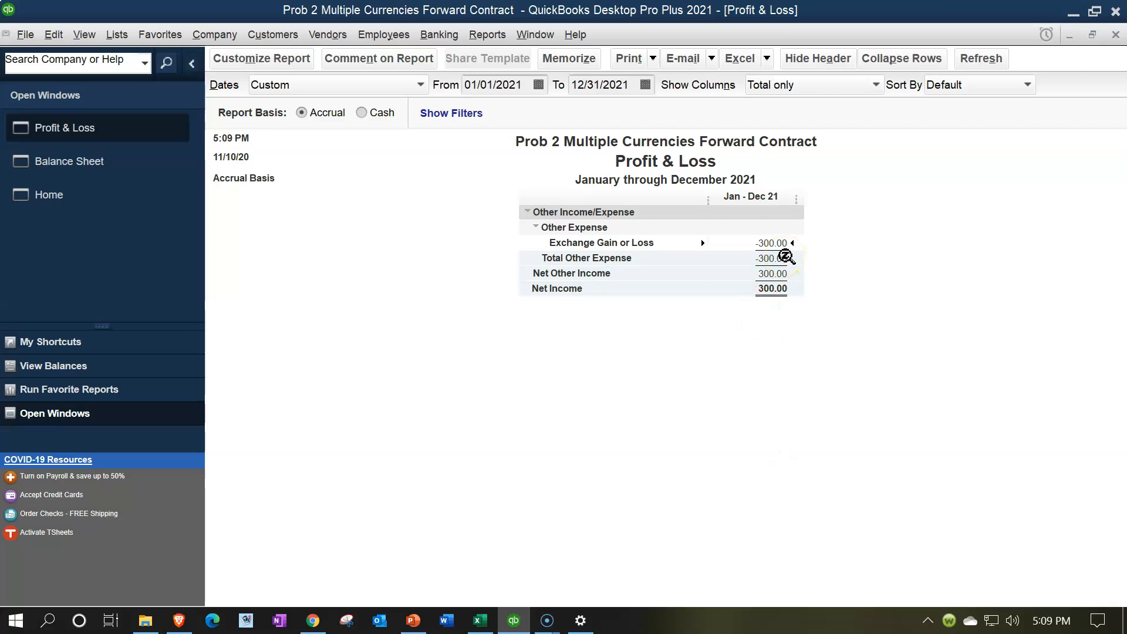
# Set the Profit & Loss date range back to 01/01/2022 through 12/31/2022.
pyautogui.click(522, 86)
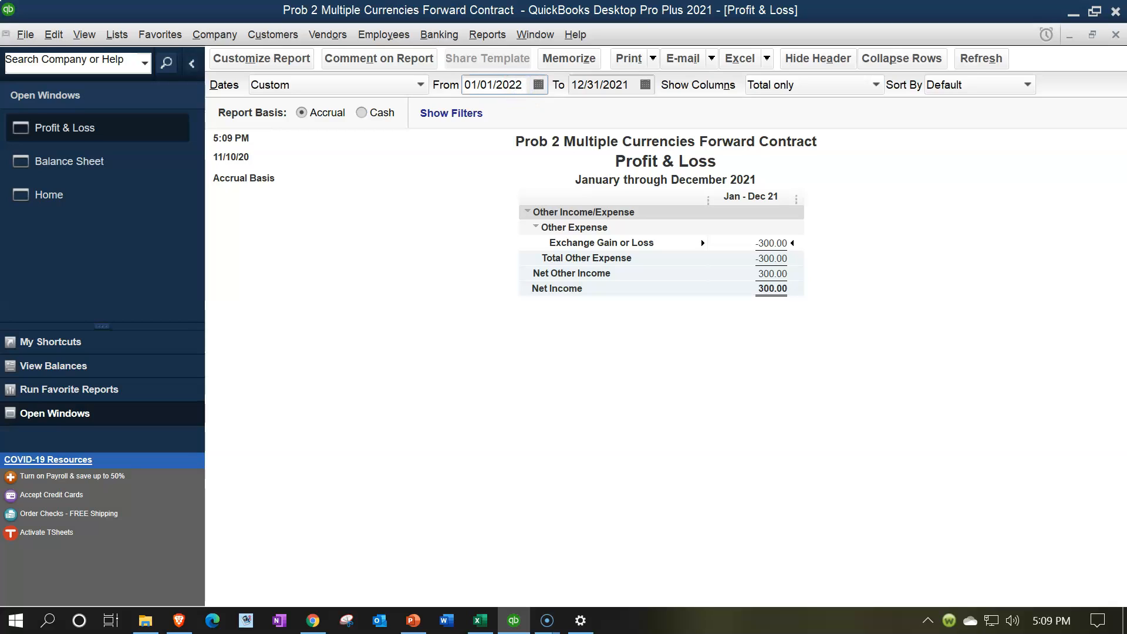
pyautogui.click(634, 81)
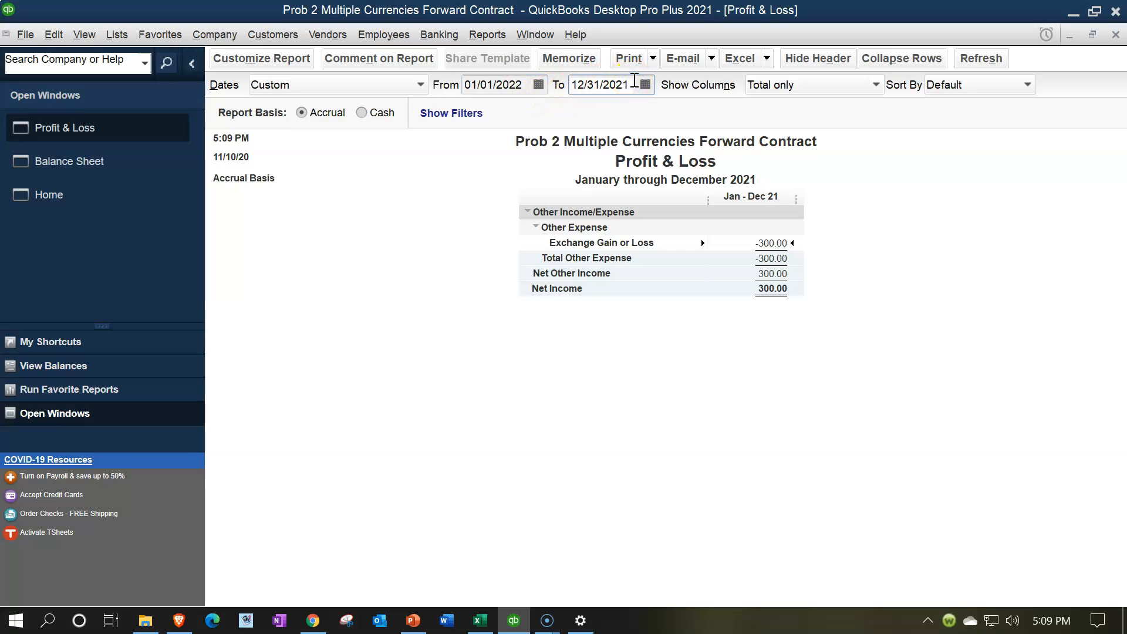
pyautogui.click(688, 376)
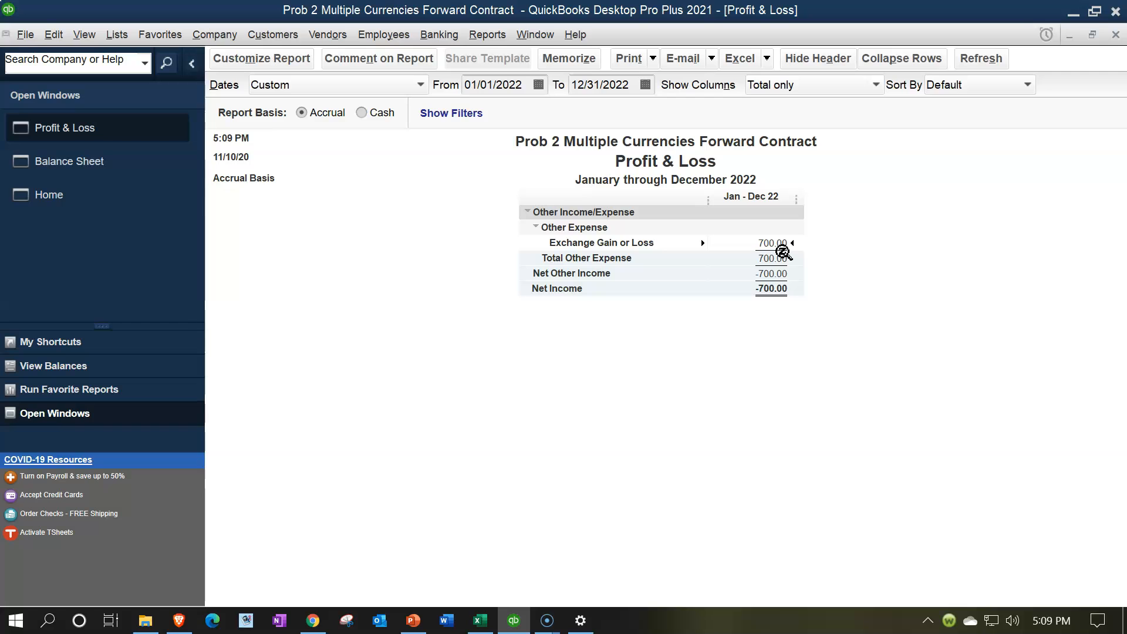
# Examine the Accounts Receivable EB (AUD) transactions behind the Balance Sheet balance from 01/01/2021 through 12/31/2022, and close the detail report.
pyautogui.click(121, 162)
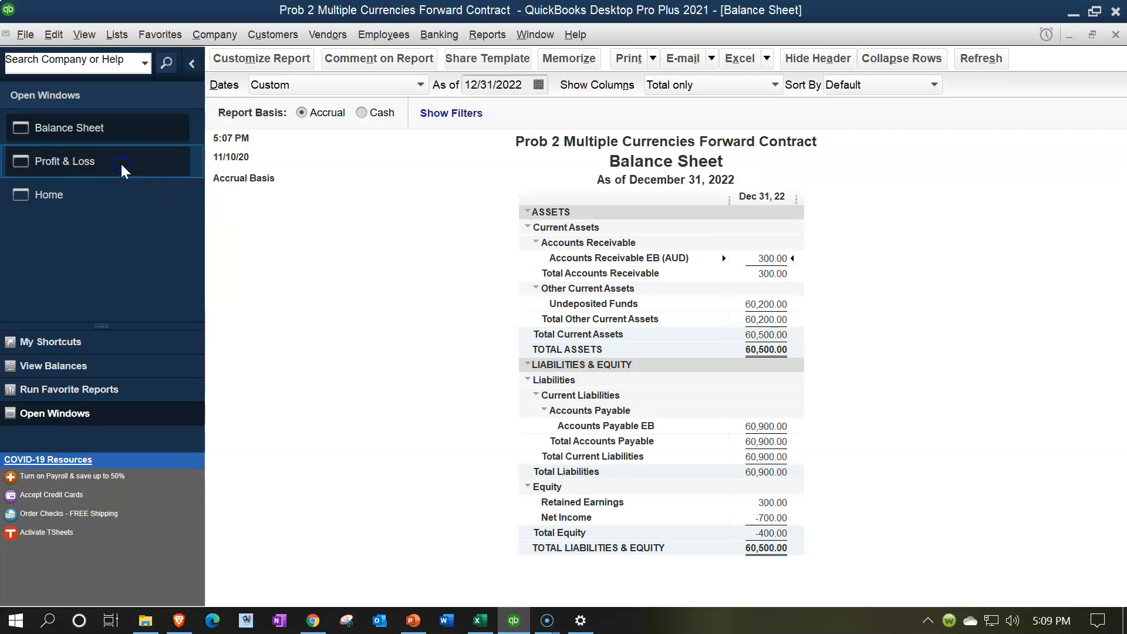
pyautogui.doubleClick(773, 258)
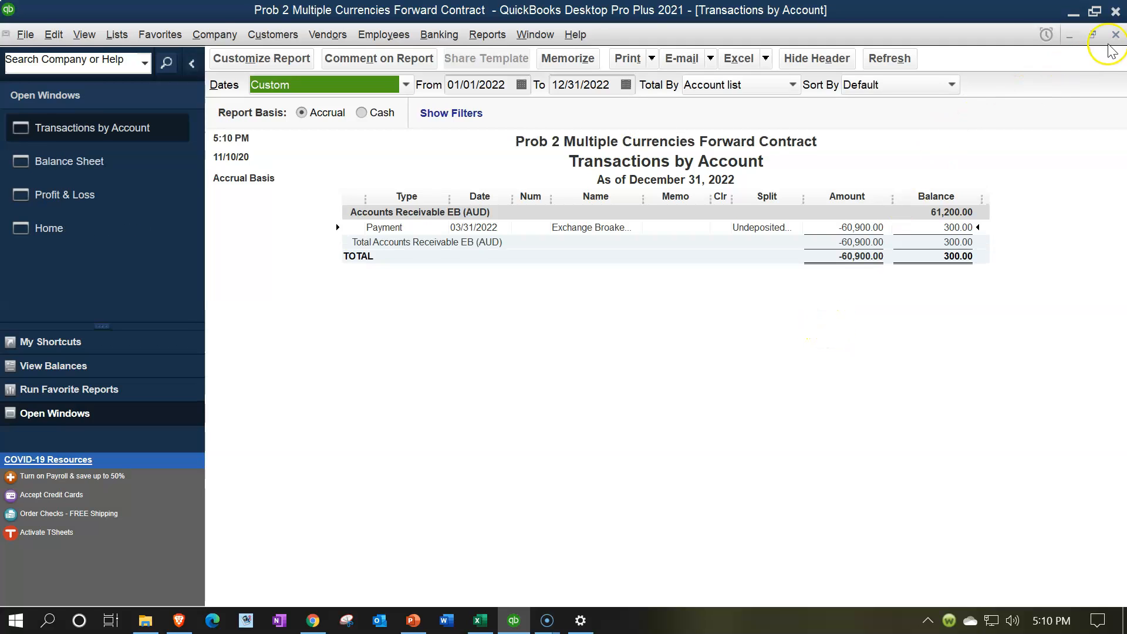
pyautogui.click(1115, 35)
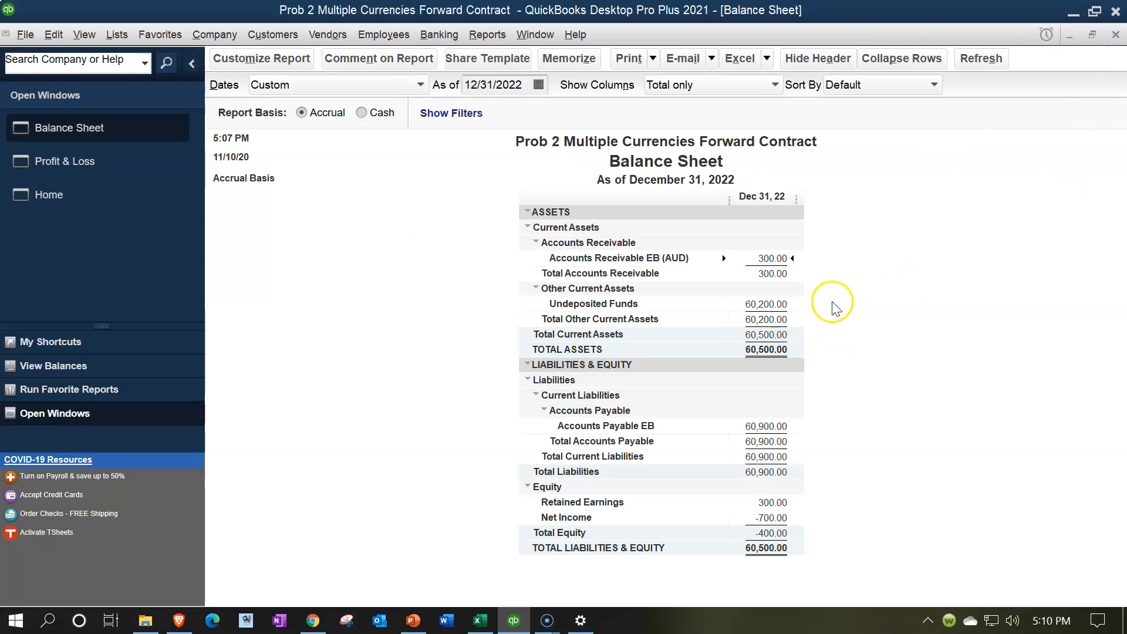
pyautogui.doubleClick(764, 259)
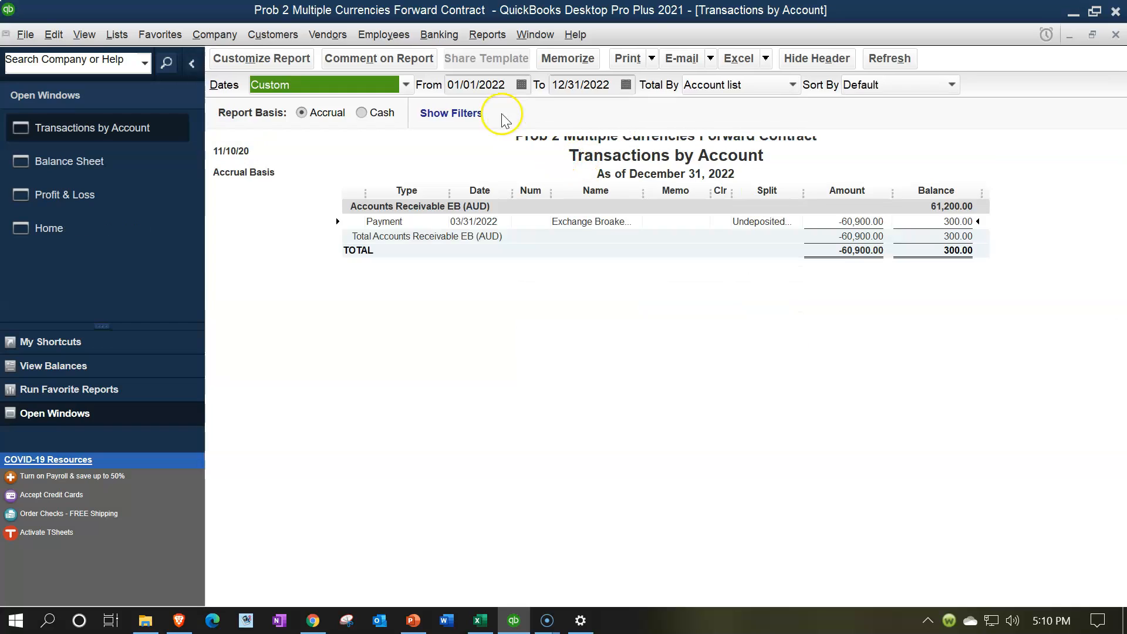
pyautogui.click(511, 87)
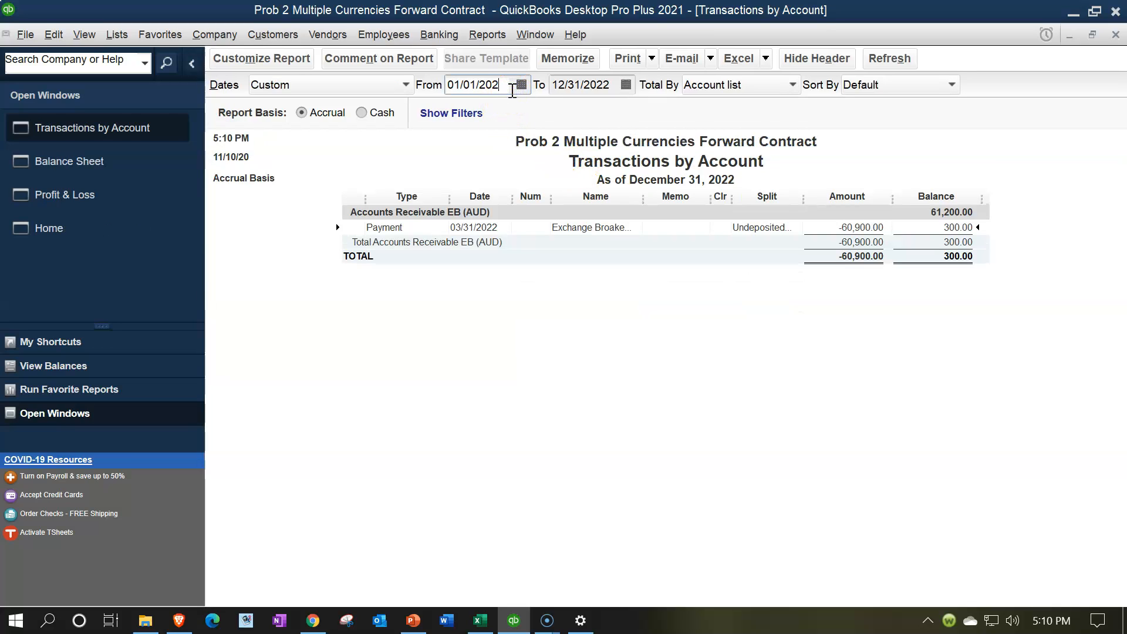
pyautogui.press('Tab')
pyautogui.press('Tab')
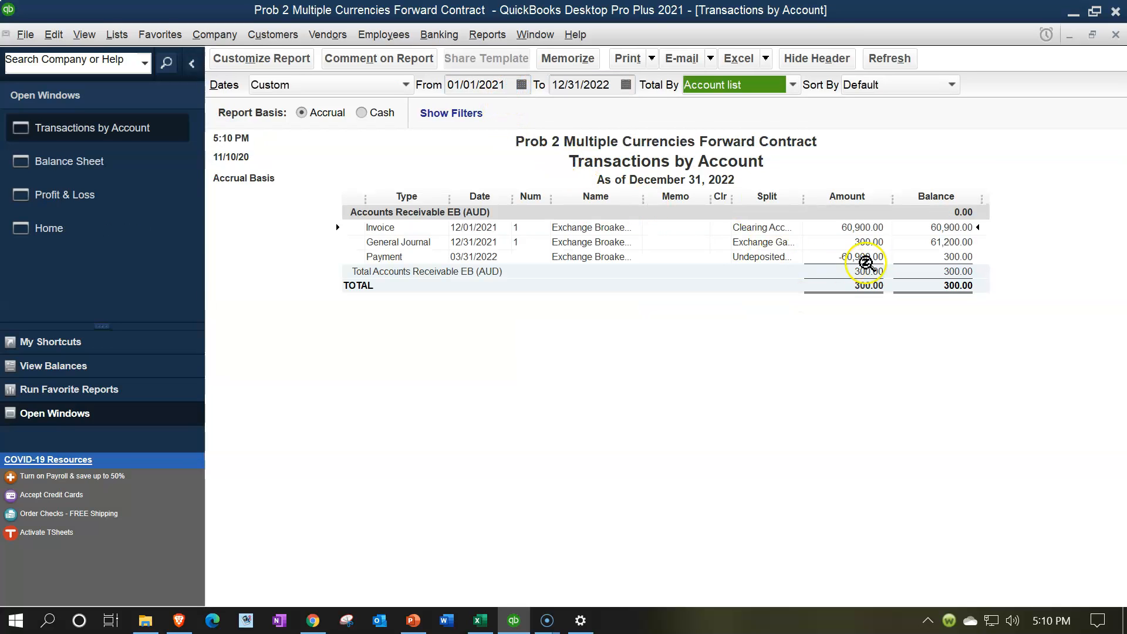
pyautogui.click(869, 242)
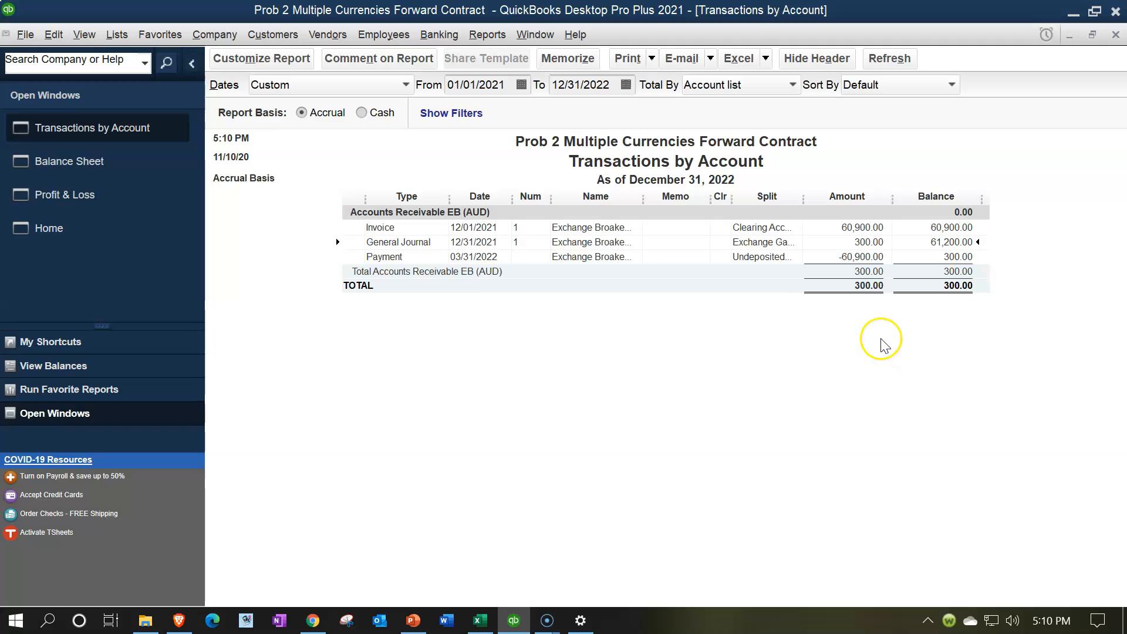
pyautogui.click(1116, 34)
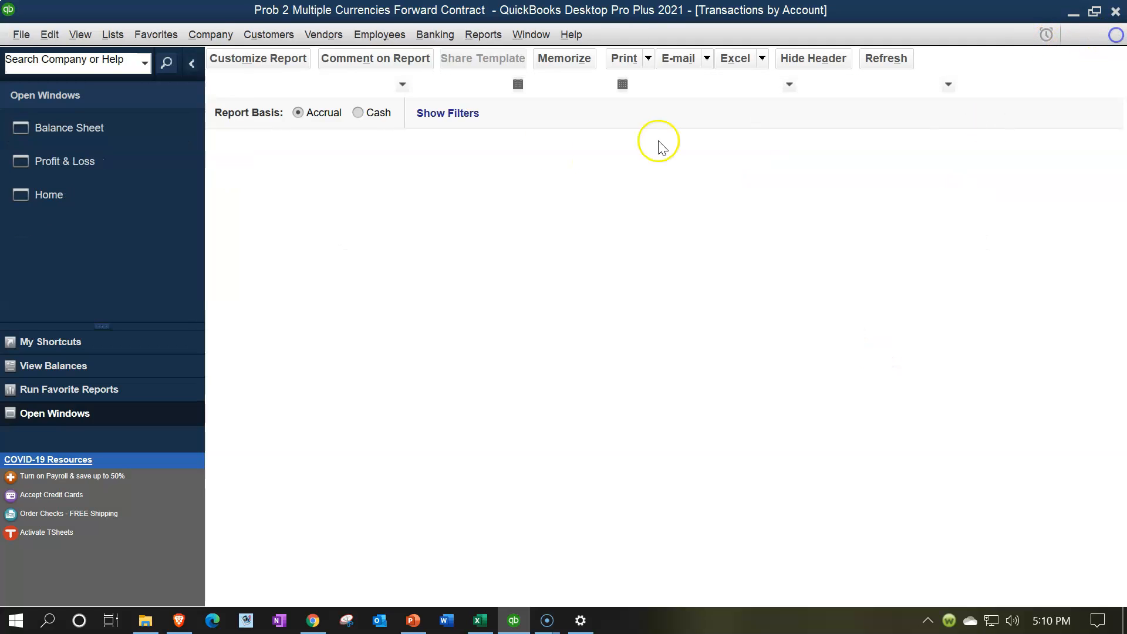
# Review the Profit & Loss and Balance Sheet reports, then check the Year 1 beginning Cash and Retained Earnings balances in the Excel worksheet.
pyautogui.click(112, 167)
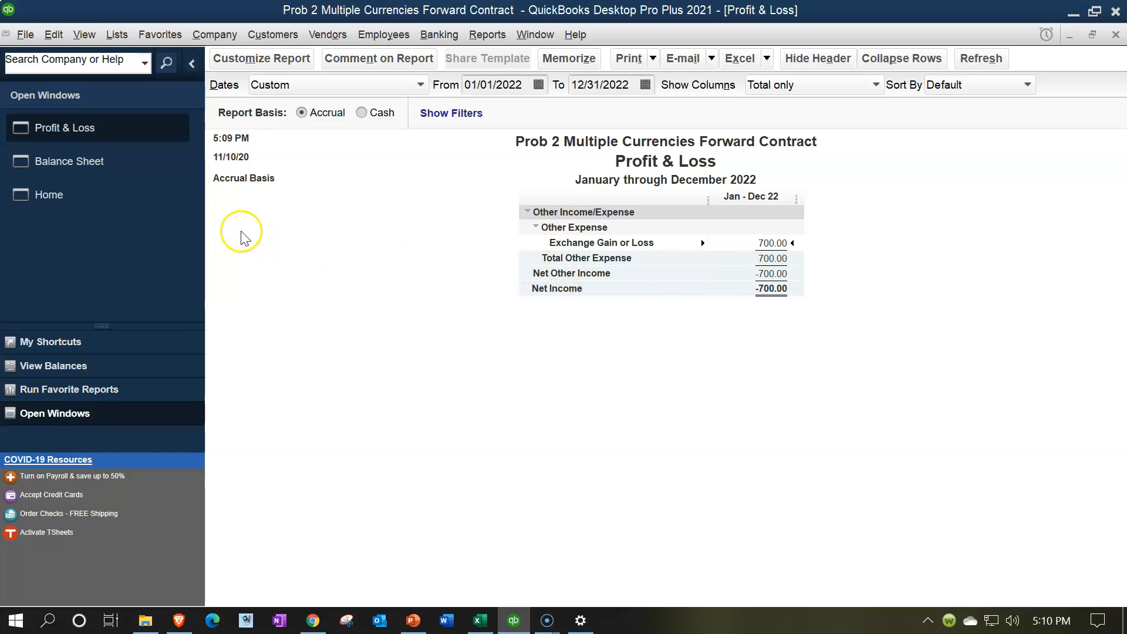
pyautogui.click(139, 163)
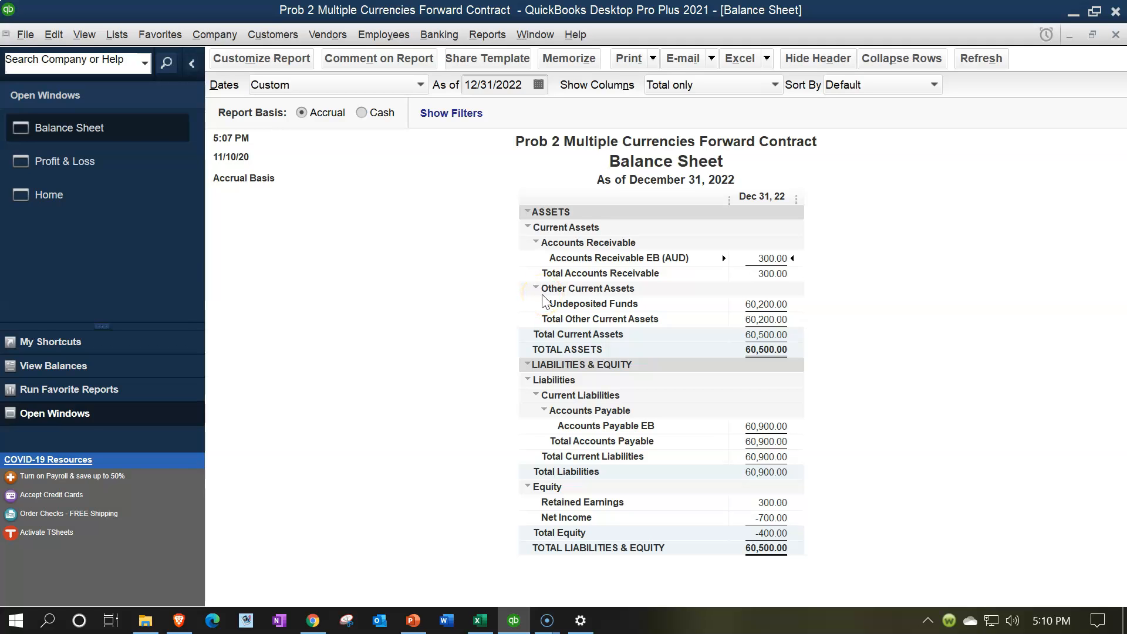
pyautogui.click(480, 620)
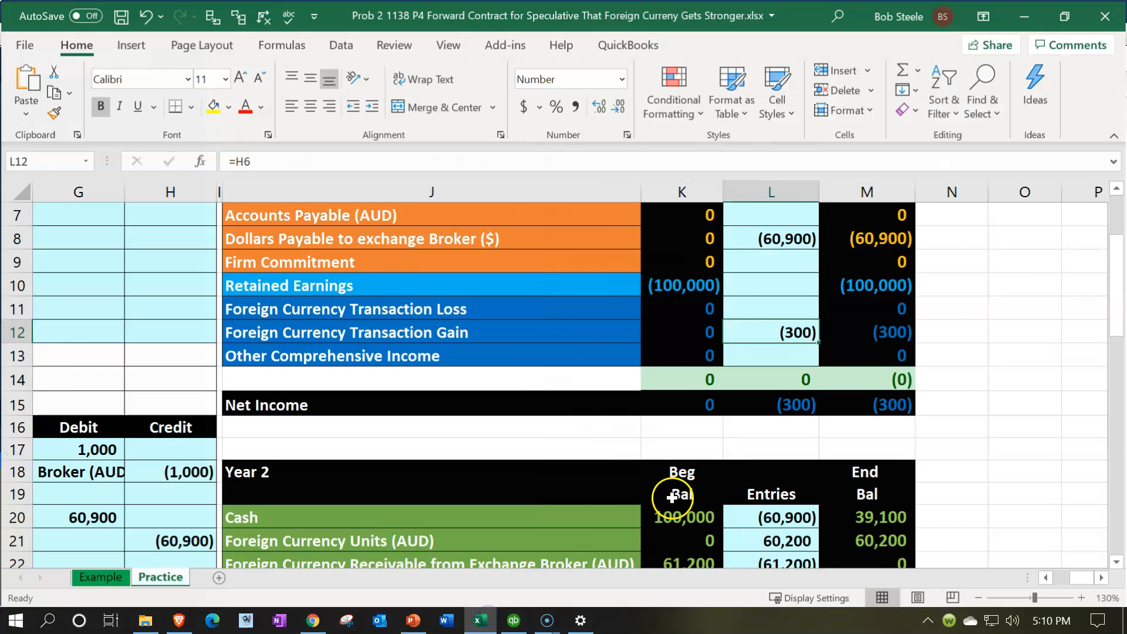
pyautogui.click(848, 399)
pyautogui.scroll(2, 908, 397)
pyautogui.click(677, 281)
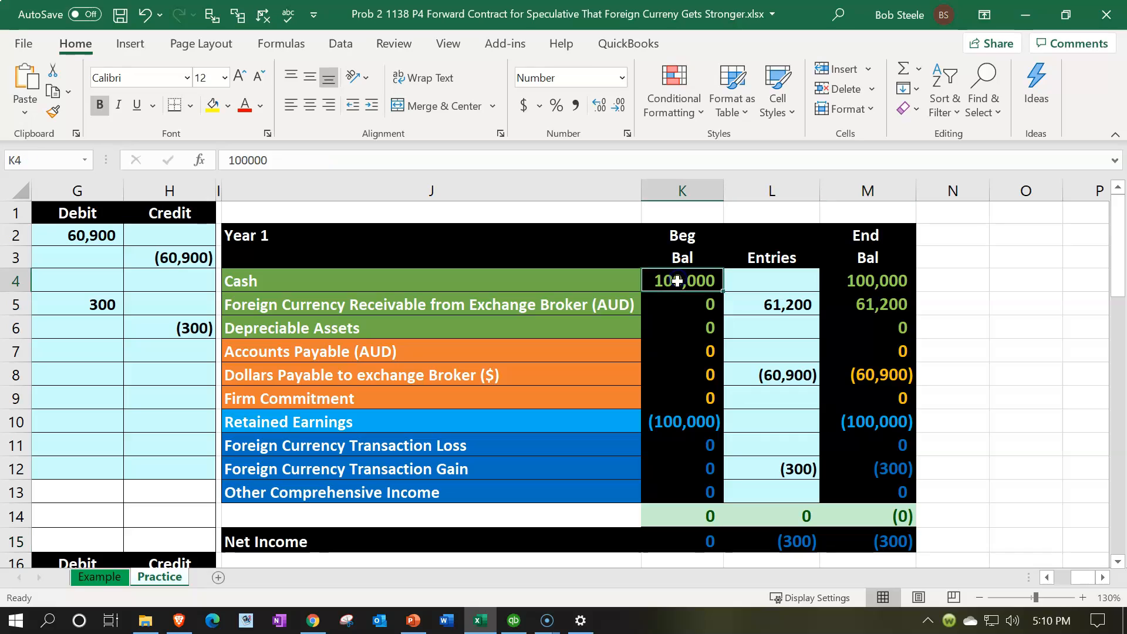
pyautogui.click(674, 424)
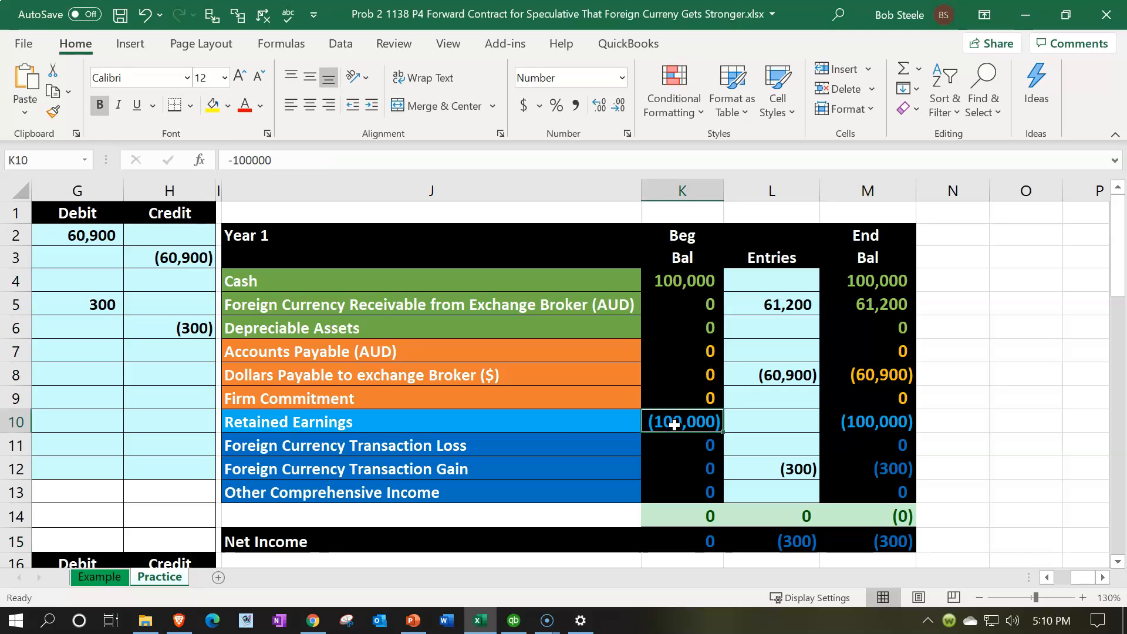
# Switch back to QuickBooks and open the Chart of Accounts.
pyautogui.click(1025, 19)
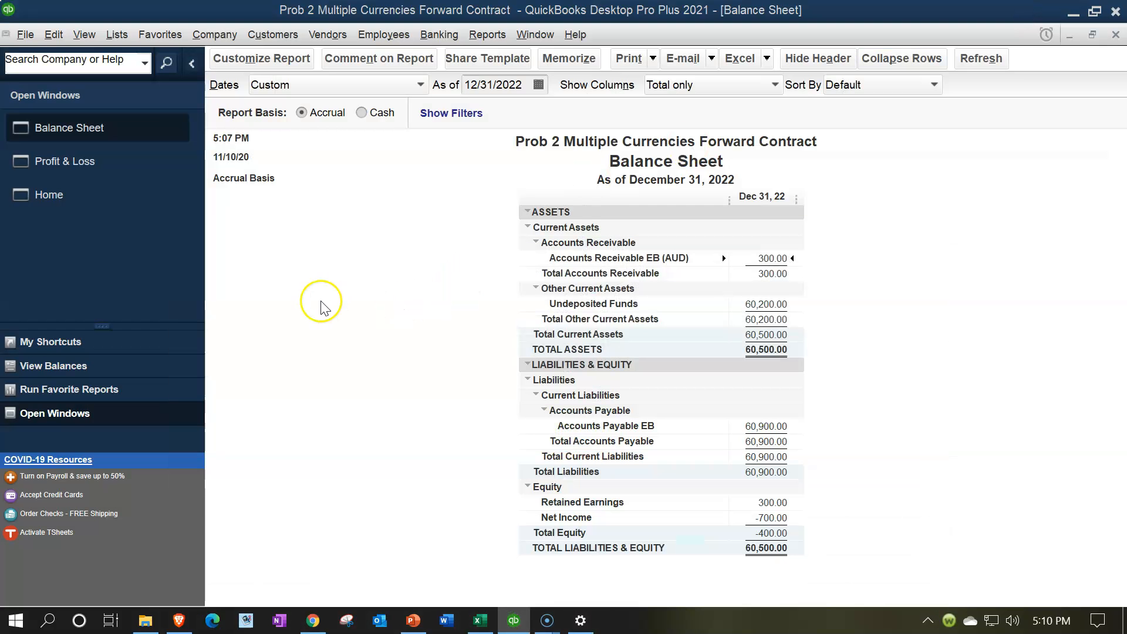
pyautogui.click(64, 202)
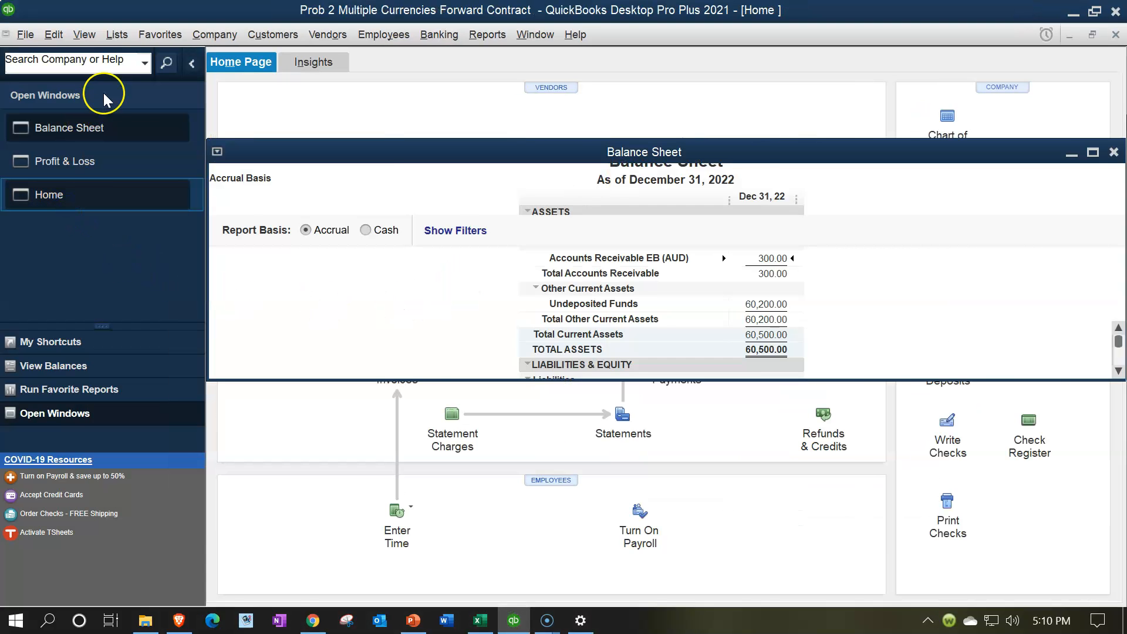
pyautogui.click(116, 46)
pyautogui.click(118, 55)
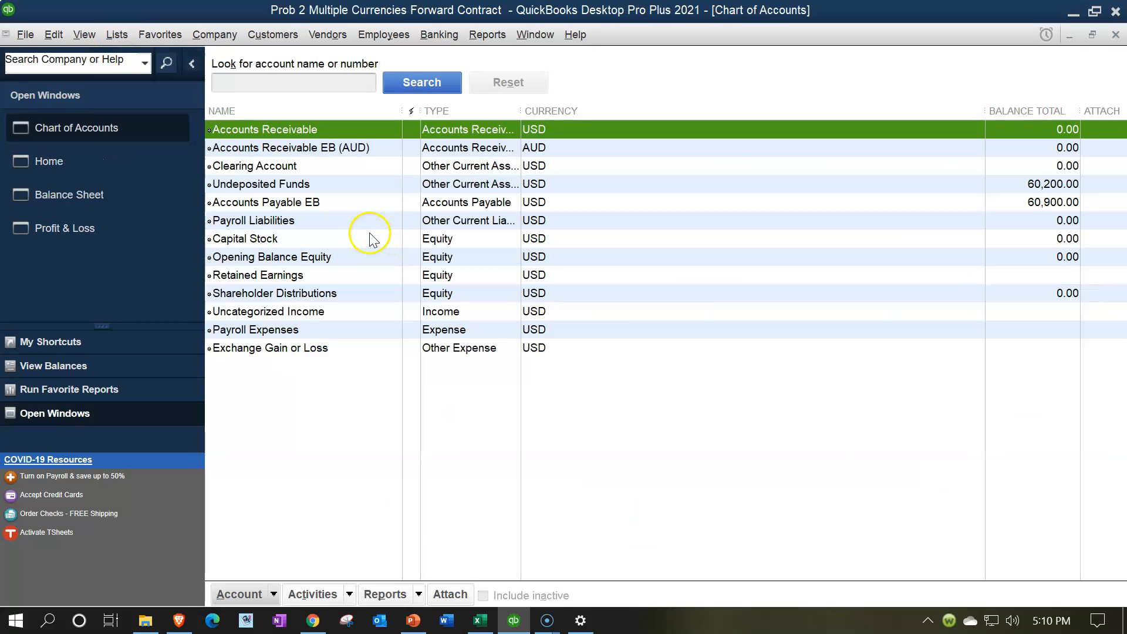
# Start a new account of type Bank and name it Checking (USD).
pyautogui.click(274, 595)
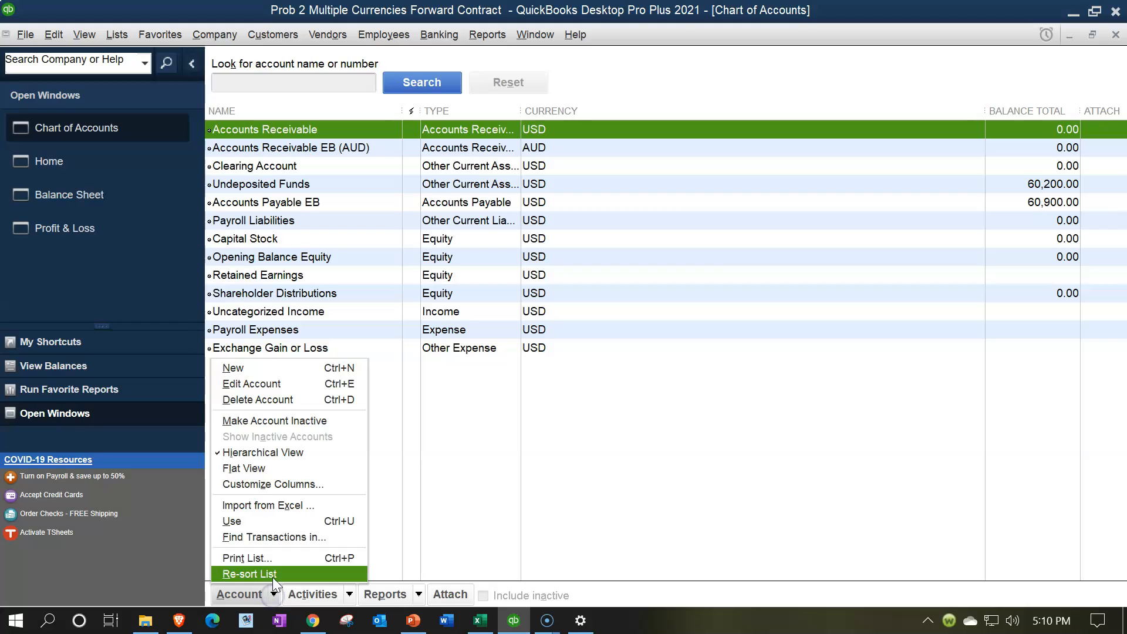
pyautogui.click(240, 366)
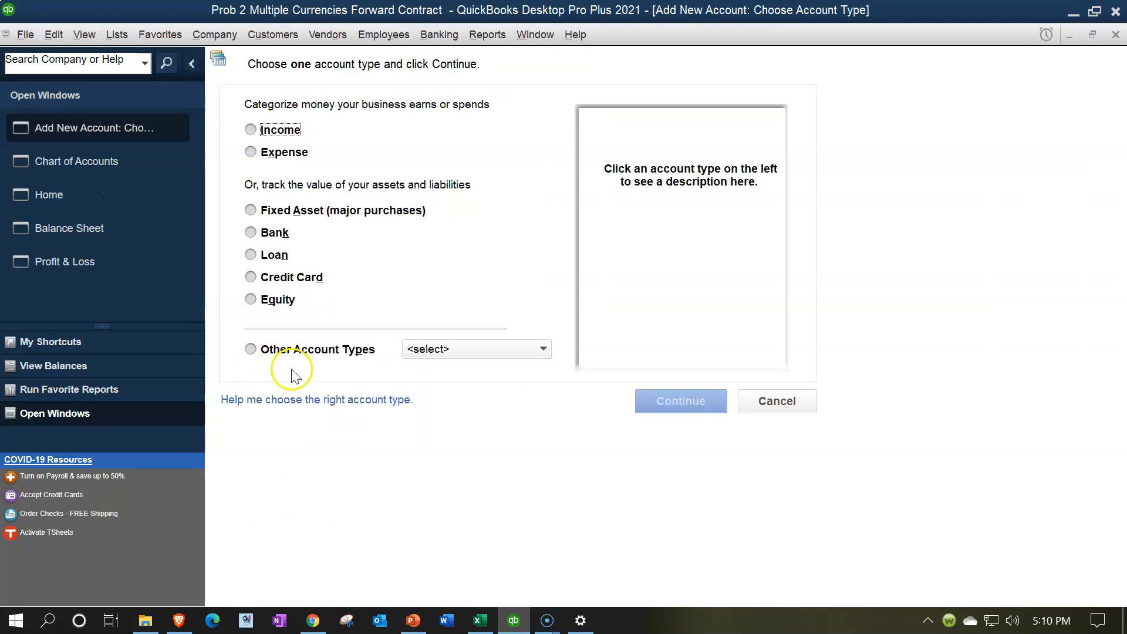
pyautogui.click(508, 349)
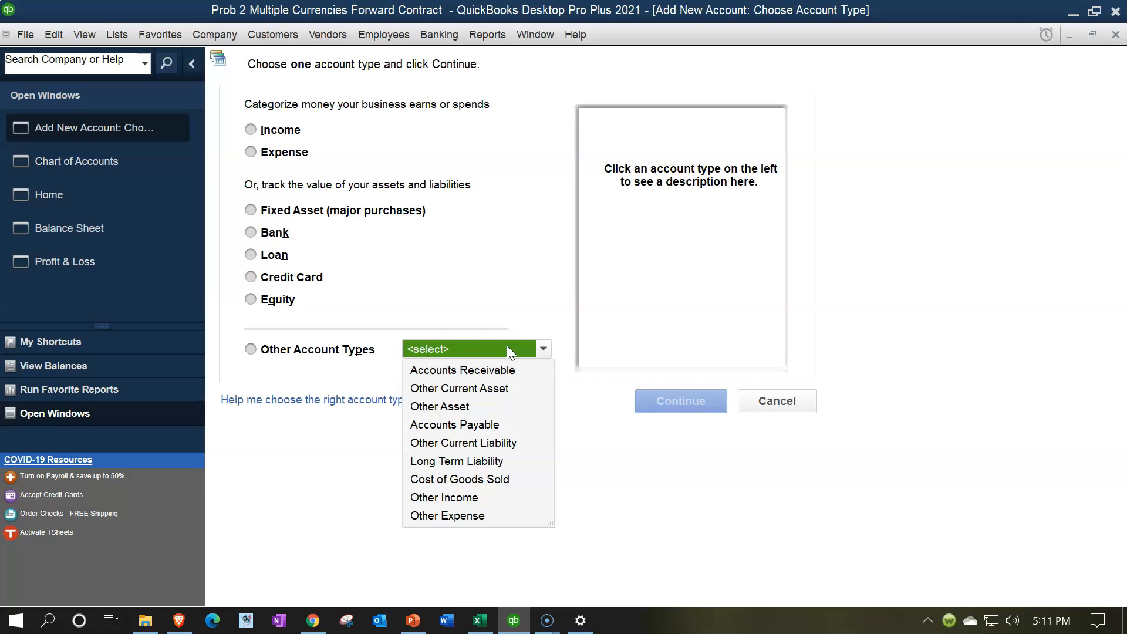
pyautogui.click(506, 346)
pyautogui.click(252, 233)
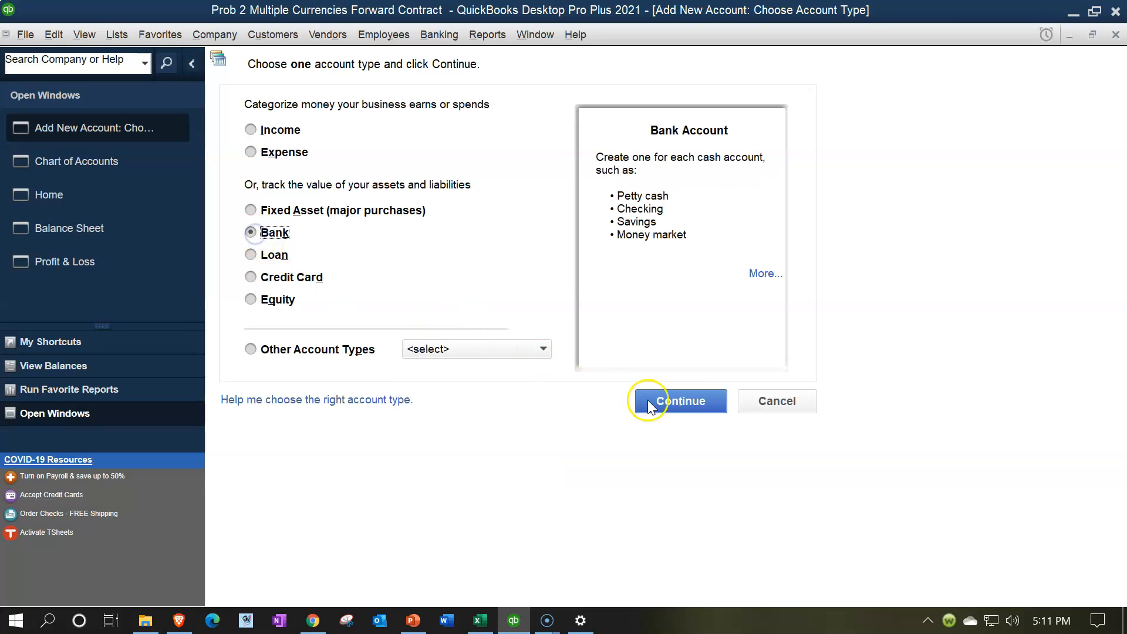
pyautogui.click(675, 403)
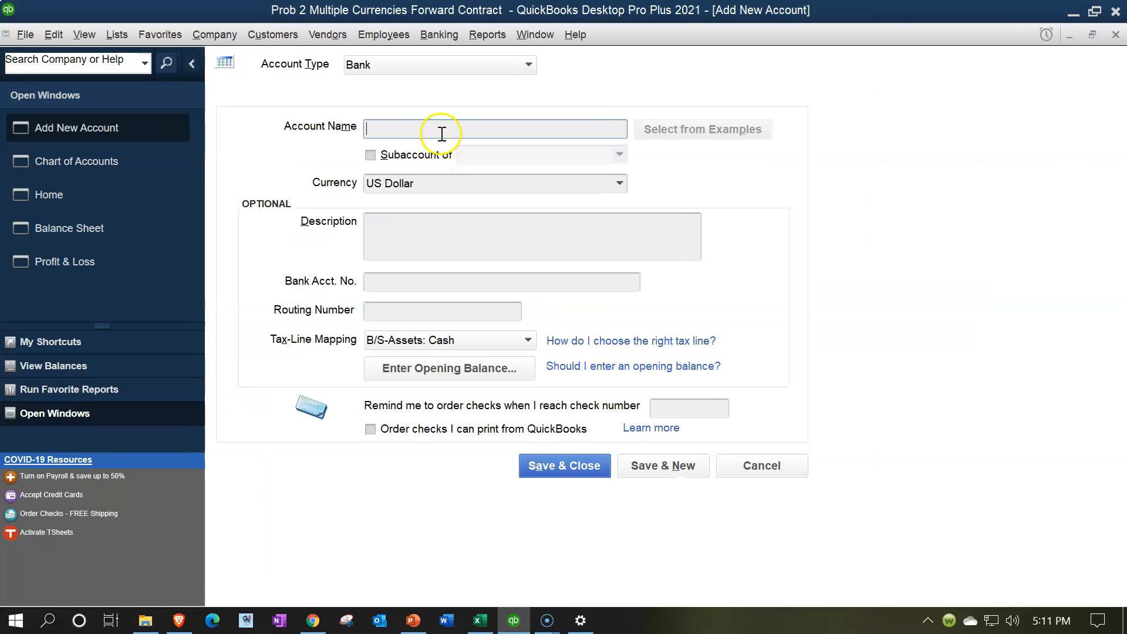
pyautogui.click(441, 133)
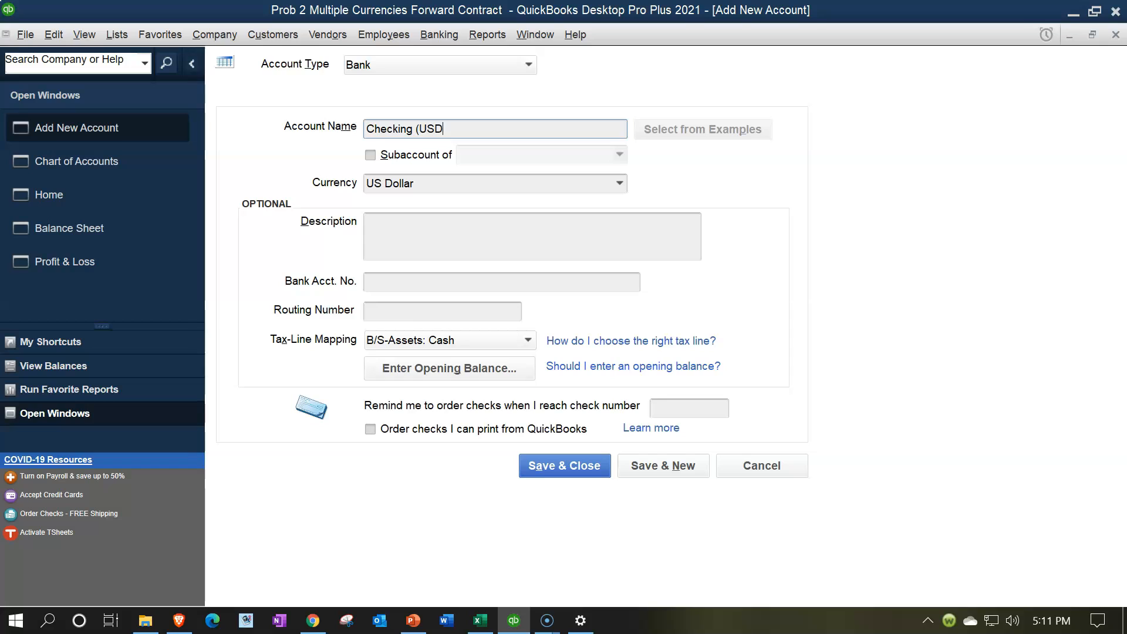
pyautogui.write('Checking (USD)')
pyautogui.press('Tab')
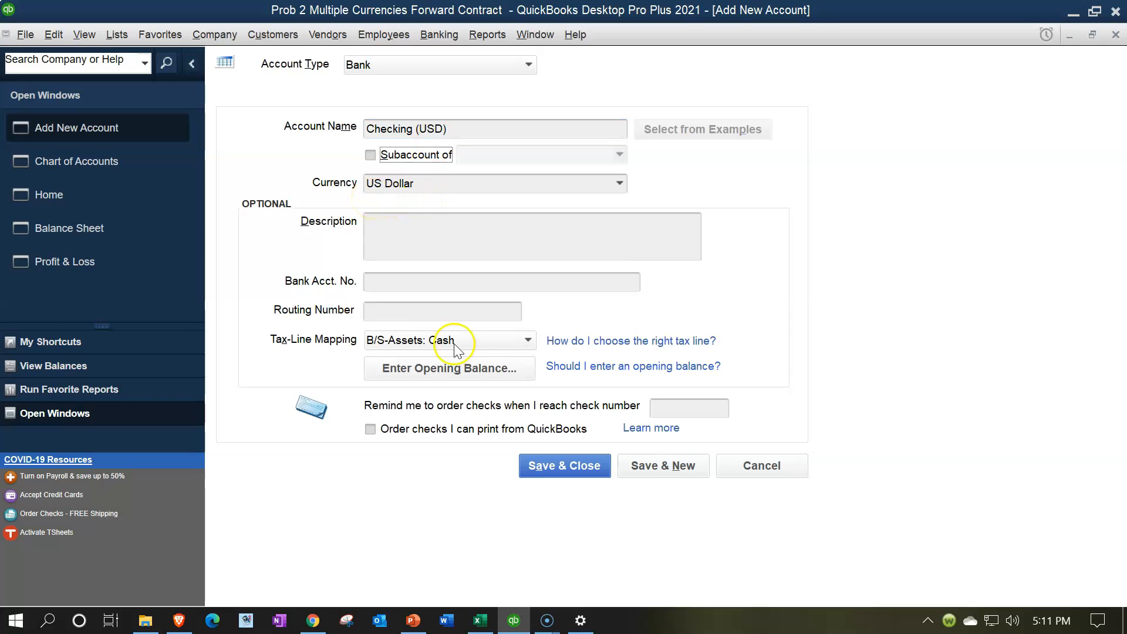
# Save the Checking (USD) account in US Dollar and dismiss the offer to set up bank feeds.
pyautogui.click(545, 470)
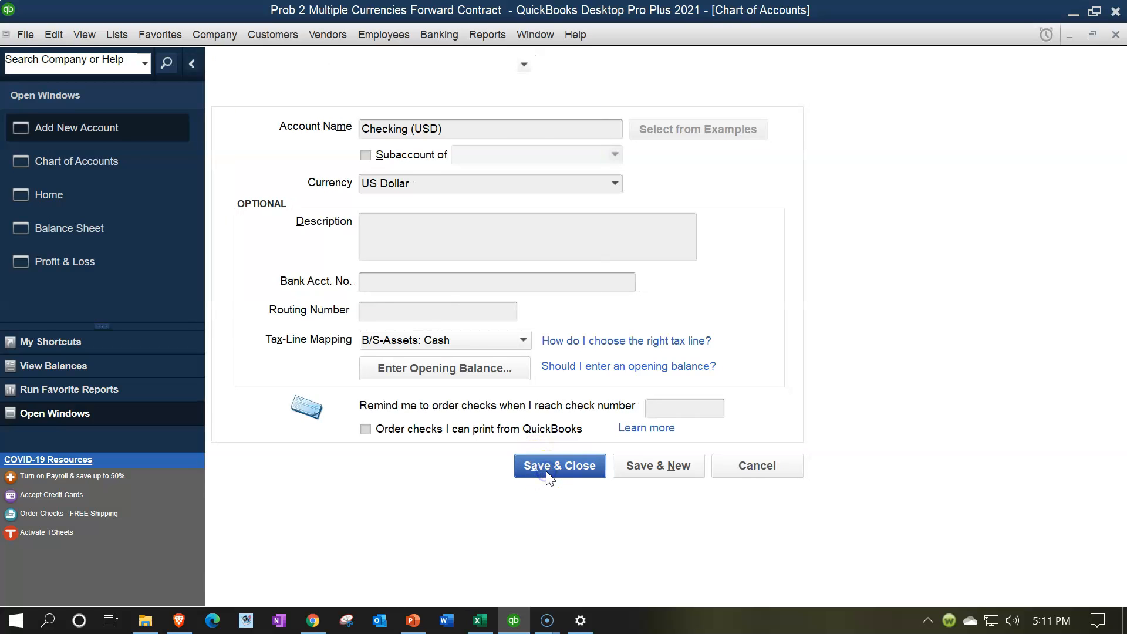
pyautogui.click(670, 295)
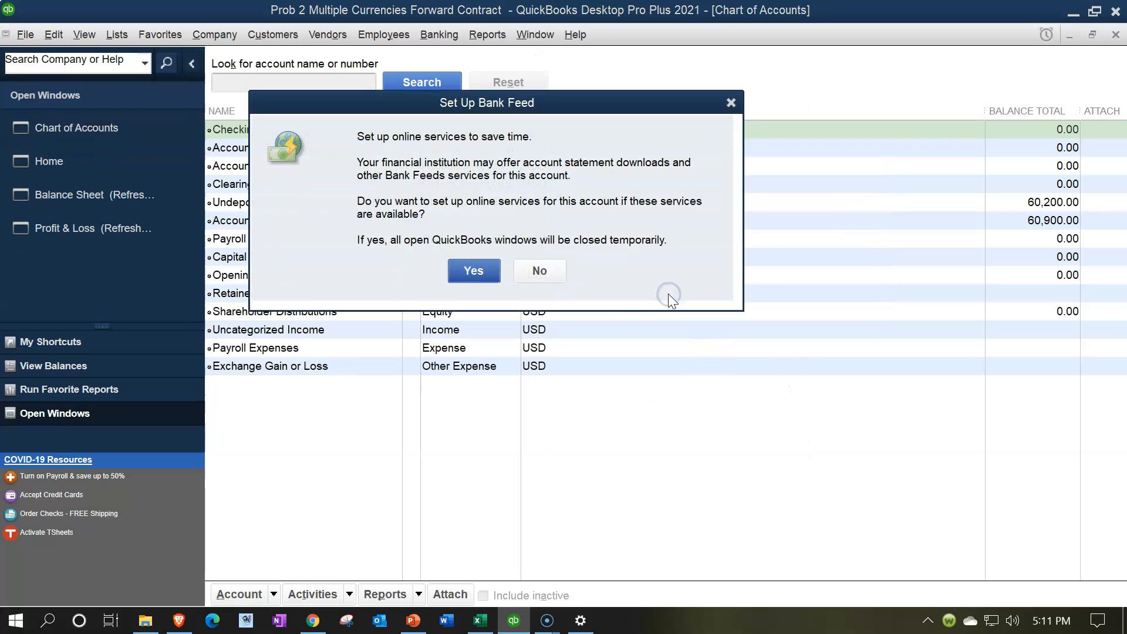
pyautogui.click(732, 108)
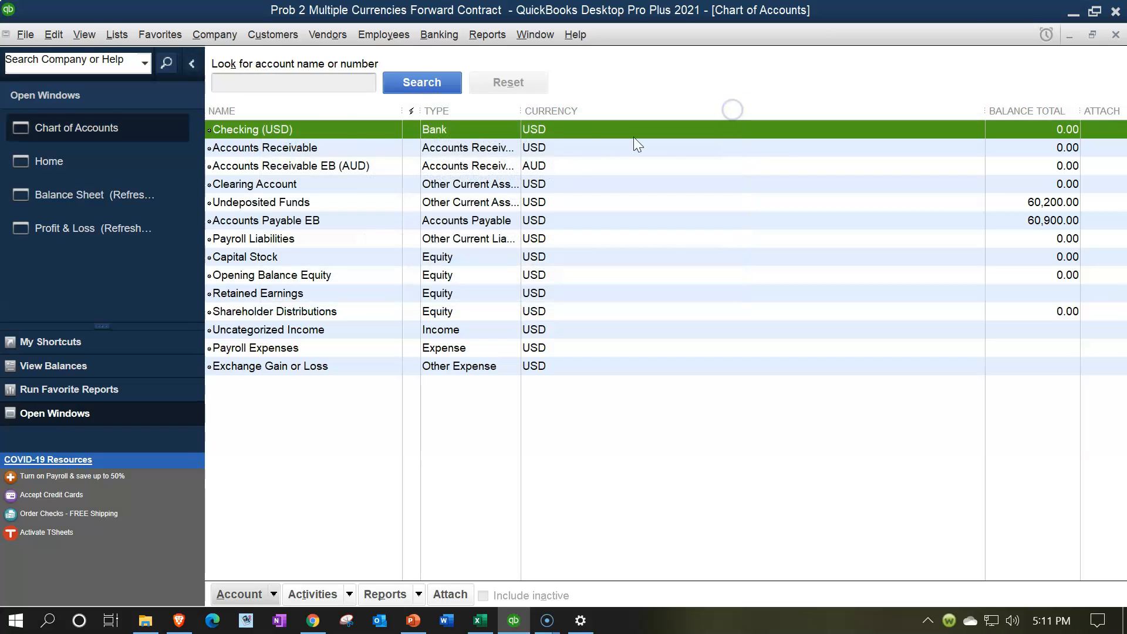
# Open the Checking (USD) register and enter a deposit of 100,000 dated 01/01/2021.
pyautogui.doubleClick(334, 132)
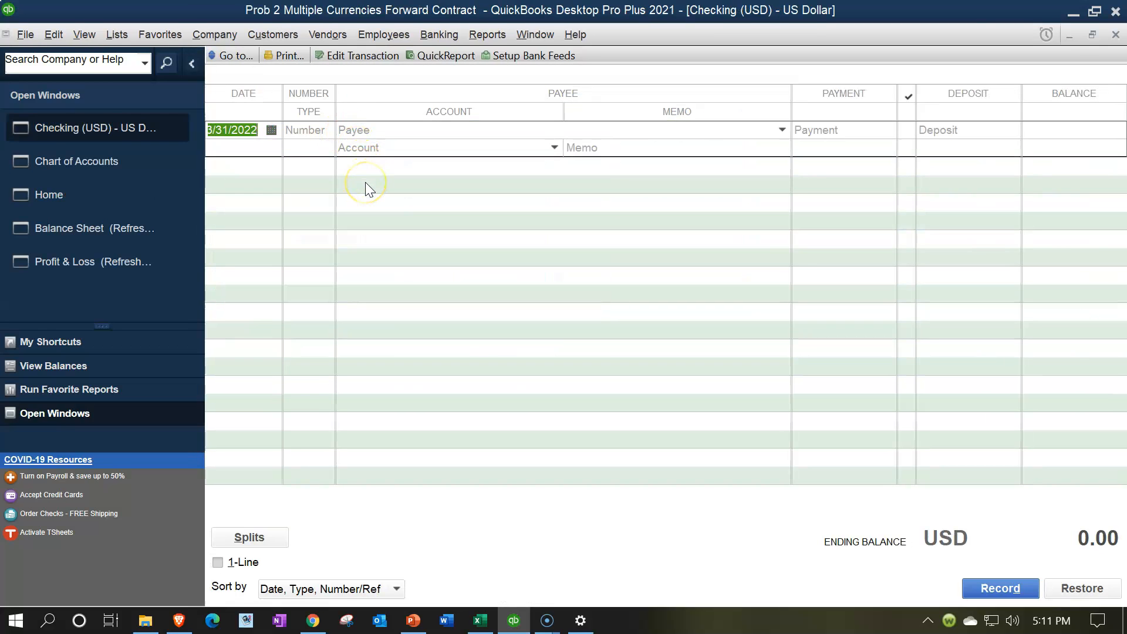
pyautogui.write('01/01/')
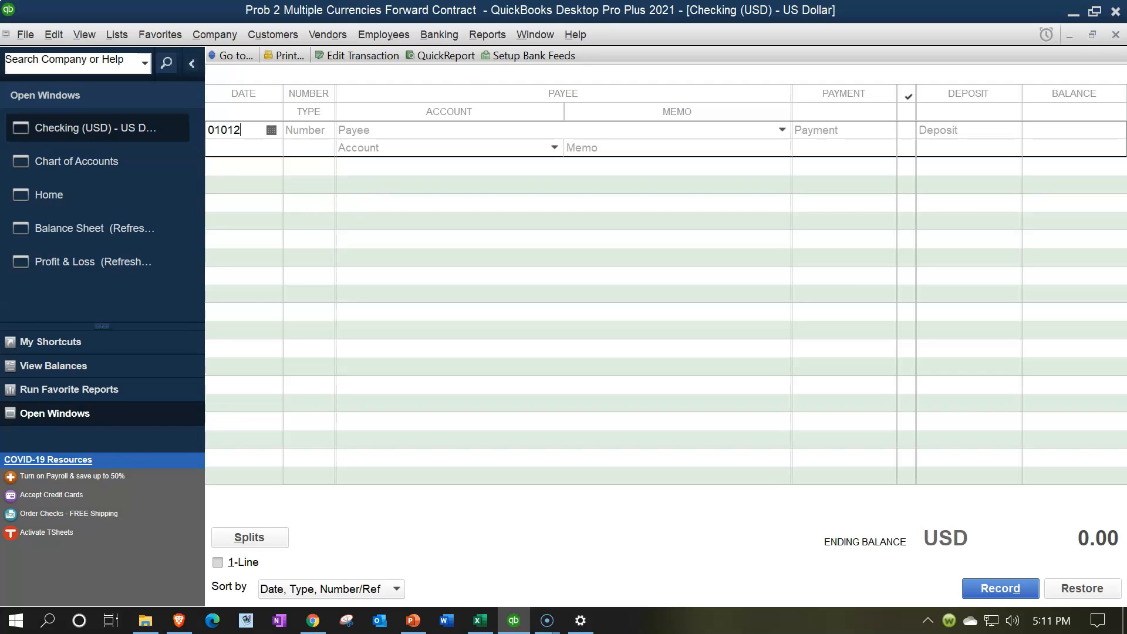
pyautogui.write('2021')
pyautogui.press('Tab')
pyautogui.press('Tab')
pyautogui.press('Tab')
pyautogui.press('Tab')
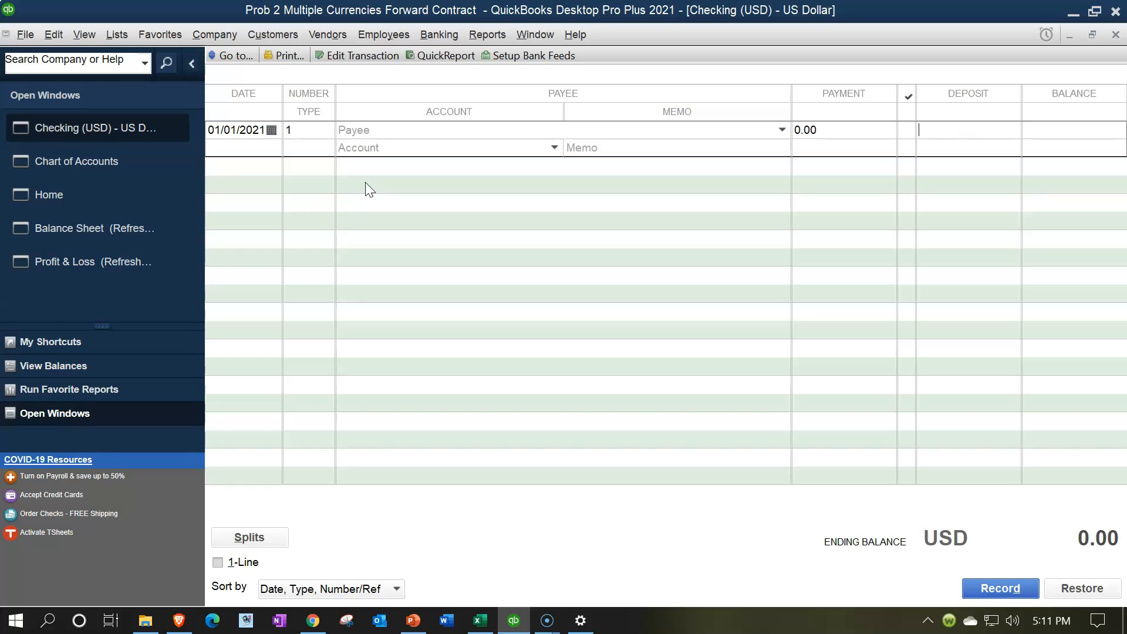
pyautogui.write('100,000')
pyautogui.press('Tab')
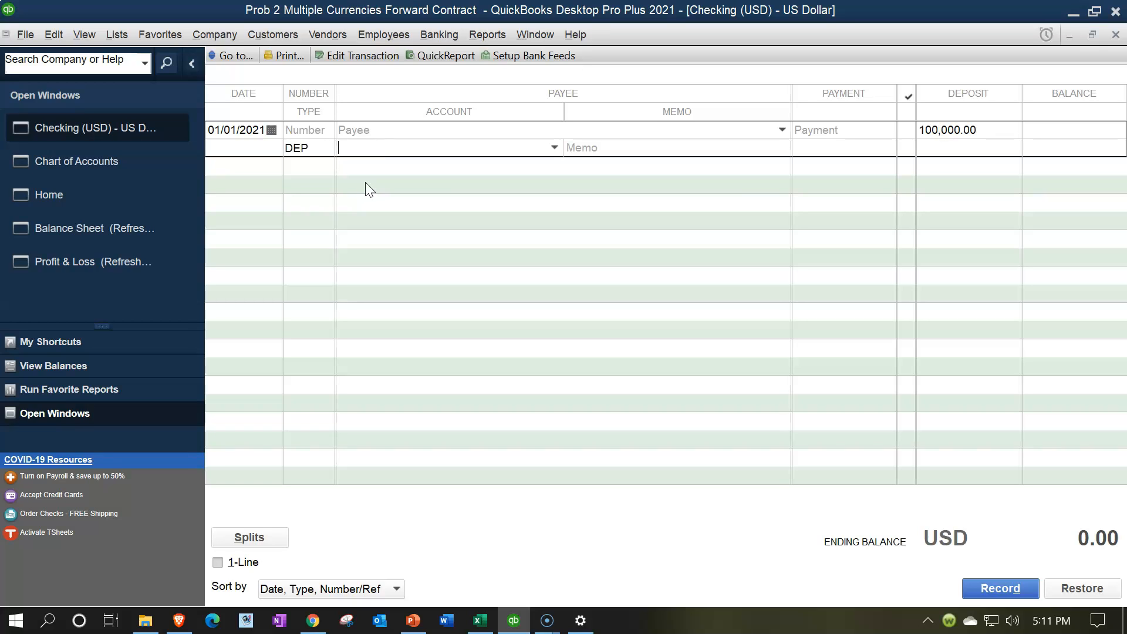
# Assign the deposit to Retained Earnings, record it while accepting the future-date and equity-posting warnings, and close the register.
pyautogui.write('Retained Earnings')
pyautogui.press('Tab')
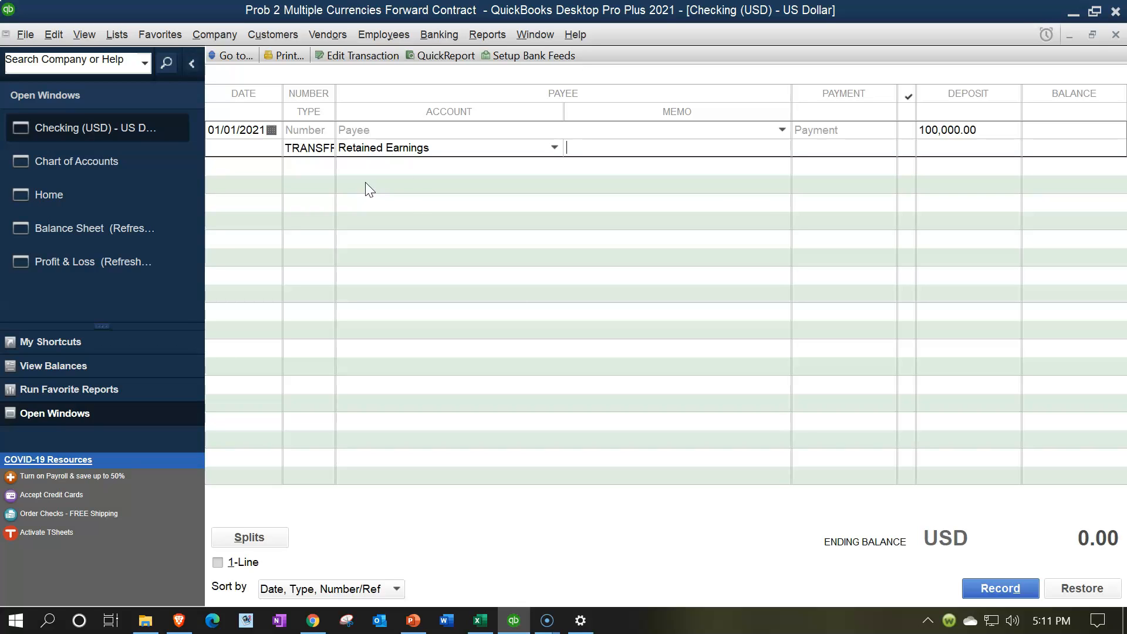
pyautogui.click(981, 592)
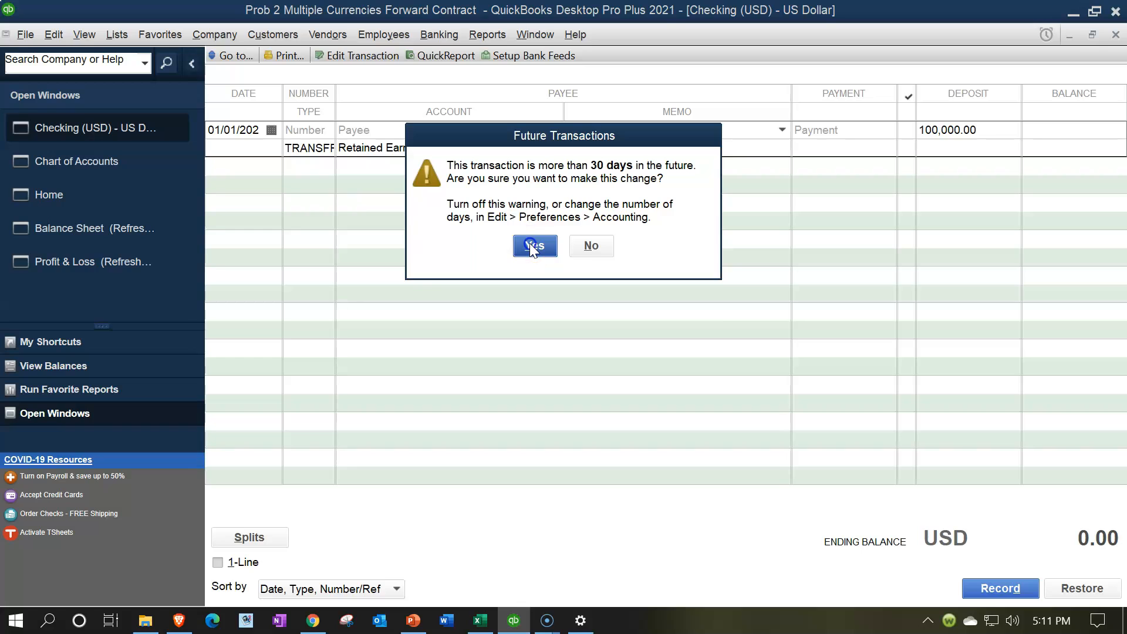
pyautogui.click(531, 248)
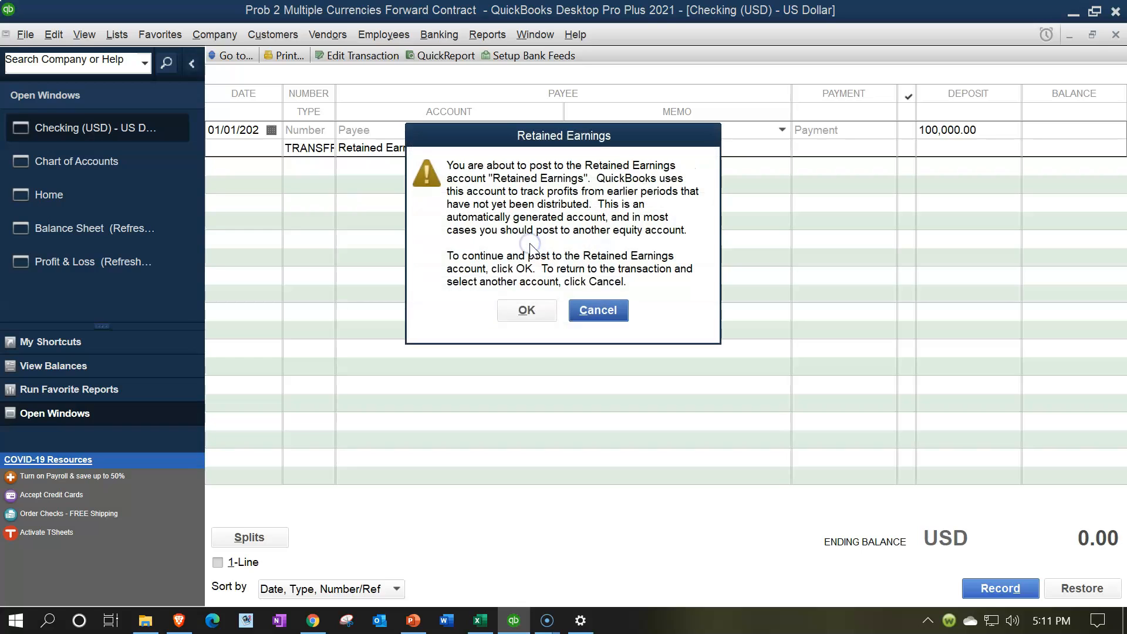
pyautogui.click(527, 310)
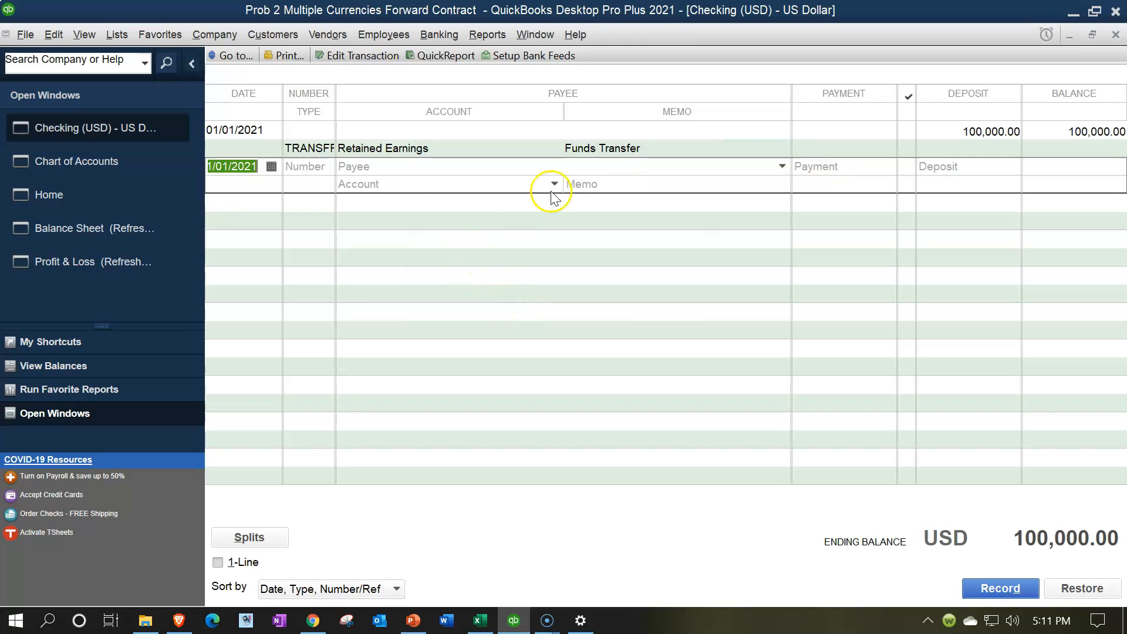
pyautogui.click(1116, 36)
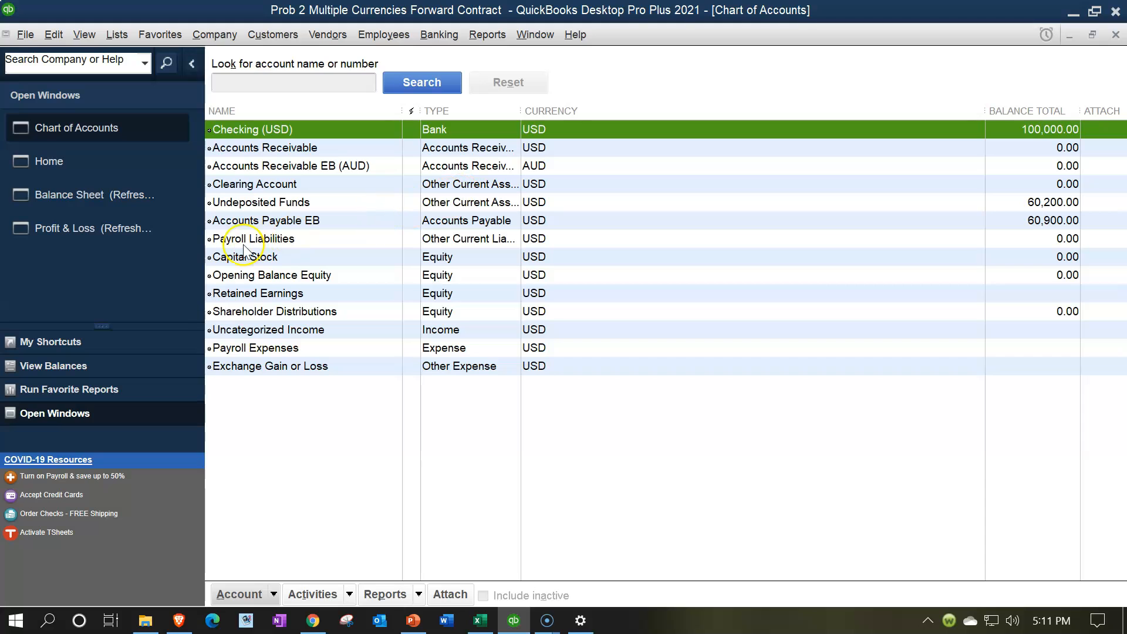
# Check the Retained Earnings and Undeposited Funds amounts on the refreshed Balance Sheet.
pyautogui.click(90, 199)
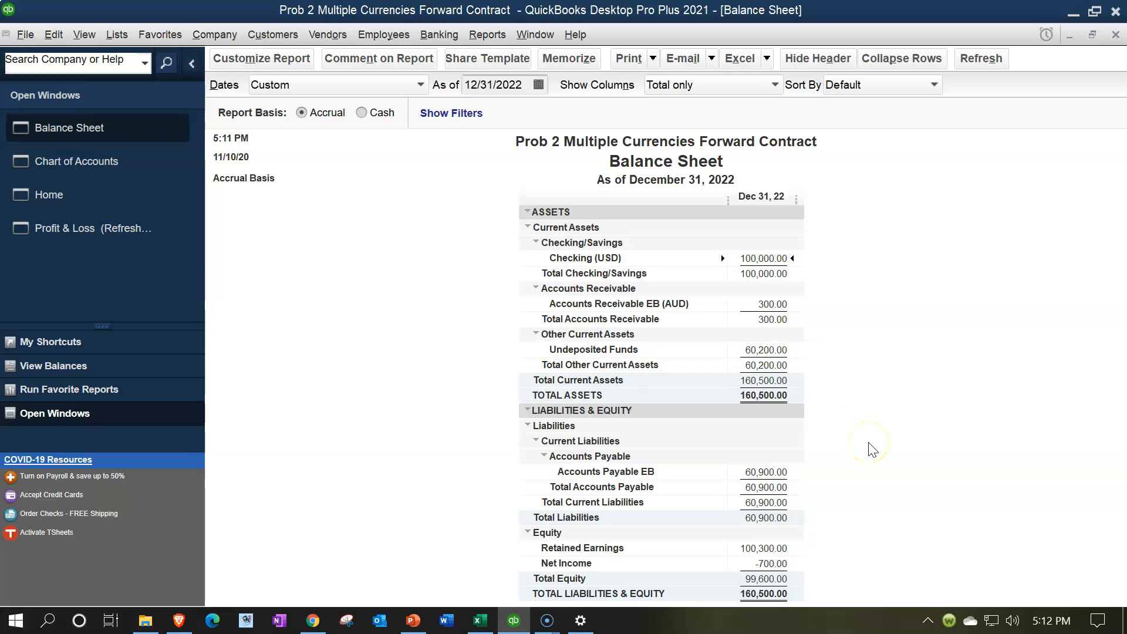
pyautogui.click(772, 549)
pyautogui.click(771, 350)
# Return to the Chart of Accounts and start a new account of type Bank.
pyautogui.click(111, 199)
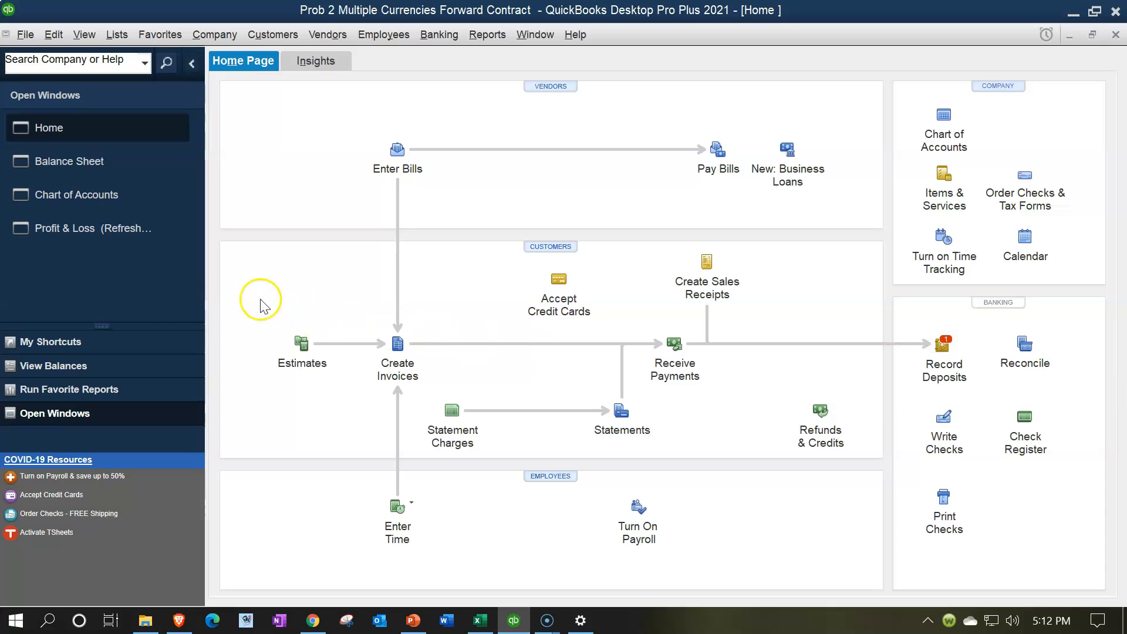
pyautogui.click(75, 199)
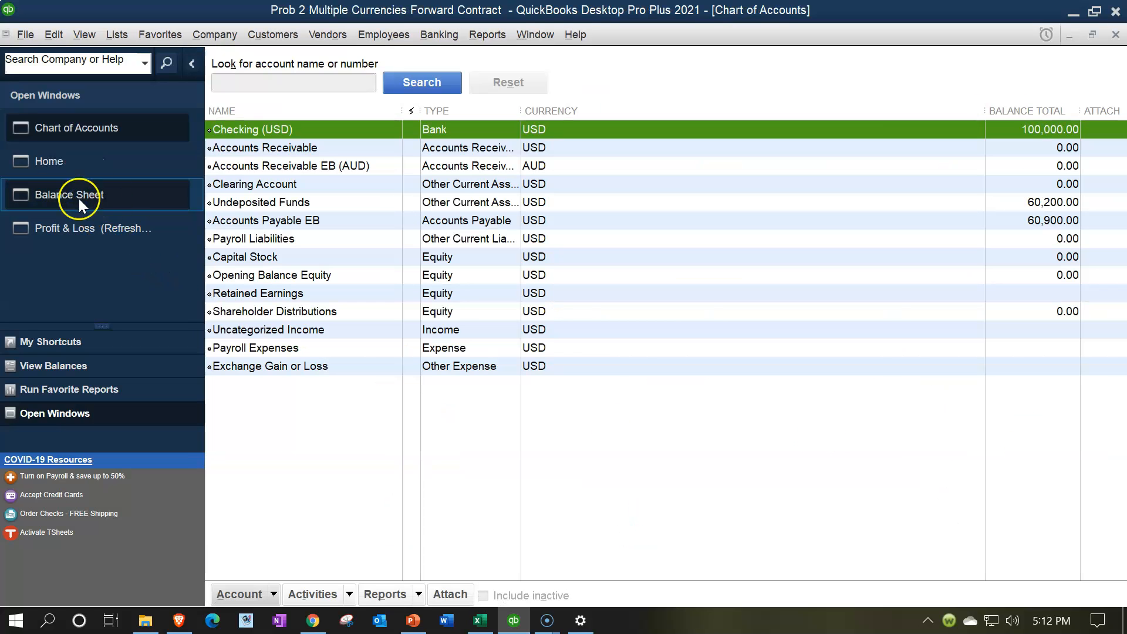
pyautogui.click(271, 593)
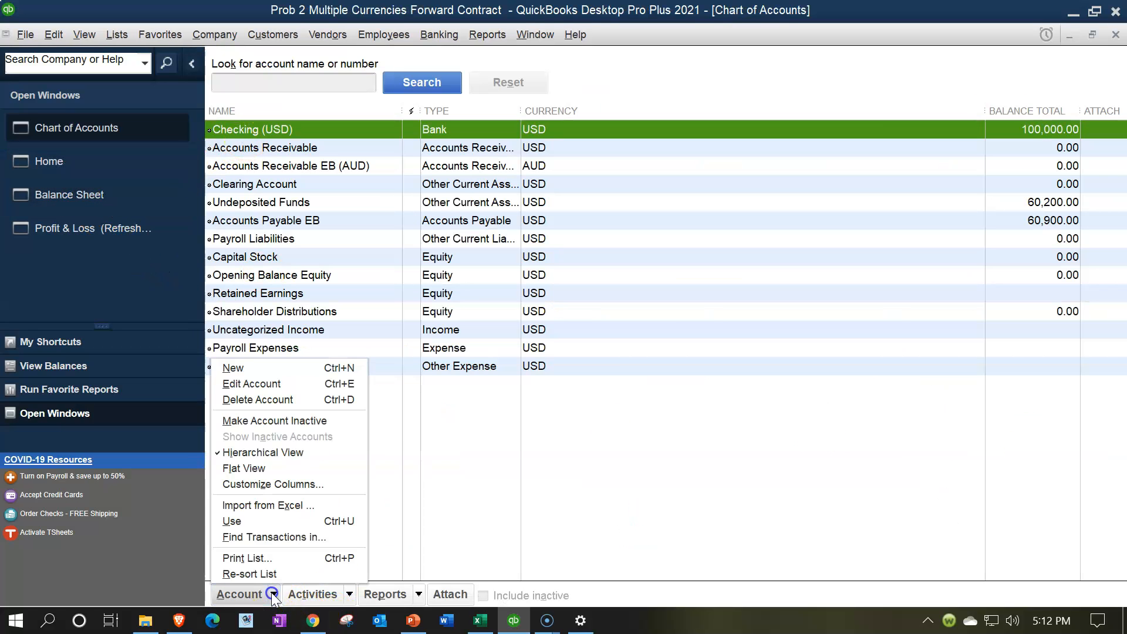
pyautogui.click(252, 368)
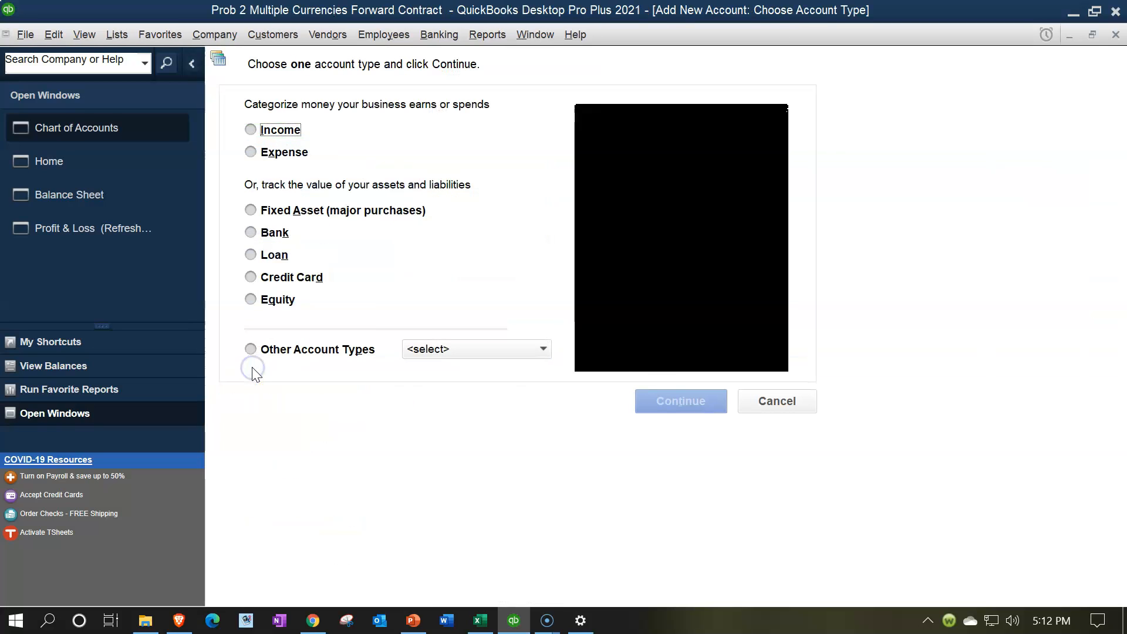
pyautogui.click(275, 232)
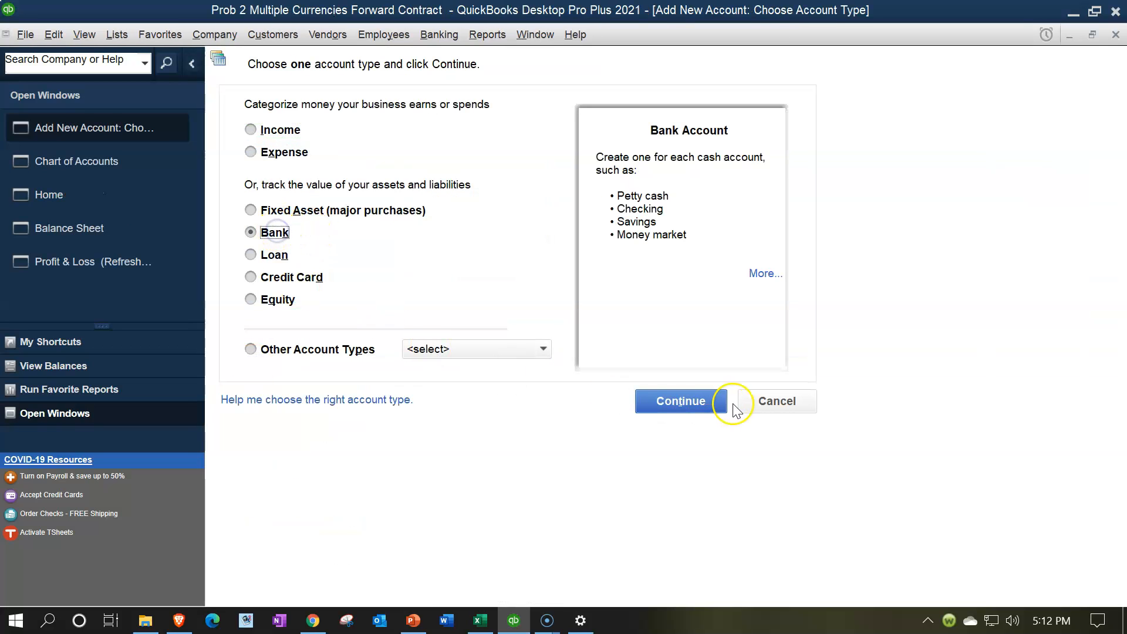
pyautogui.click(700, 399)
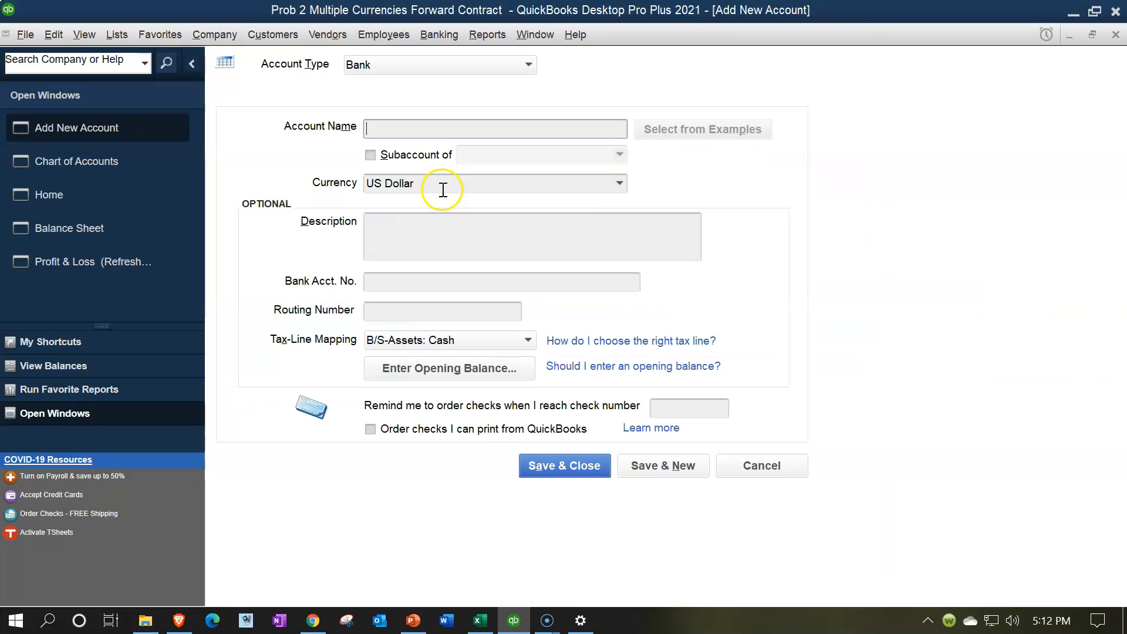
# Set the new account's currency to Australian Dollar, name it Checking (AUD), save it, and close the Chart of Accounts.
pyautogui.click(619, 185)
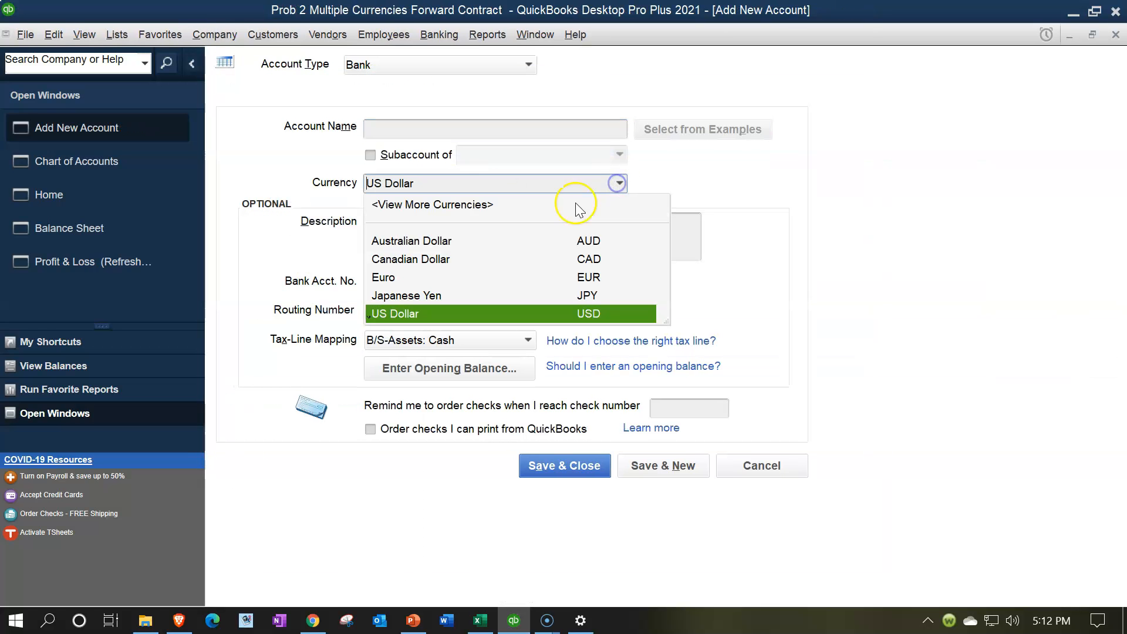
pyautogui.click(456, 240)
pyautogui.click(392, 127)
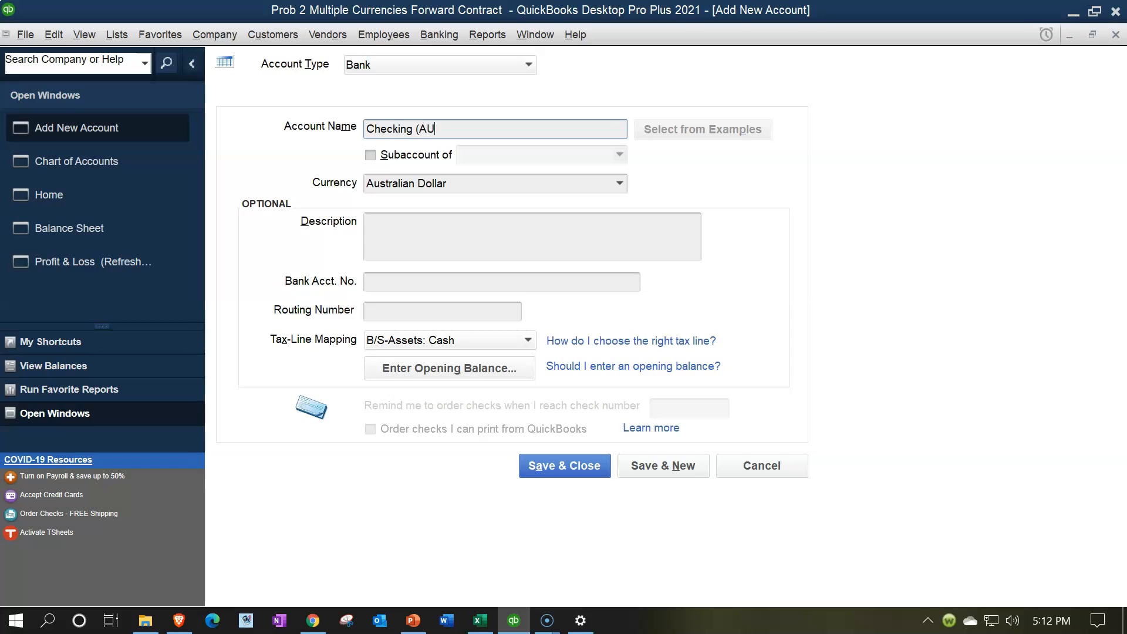
pyautogui.press('Tab')
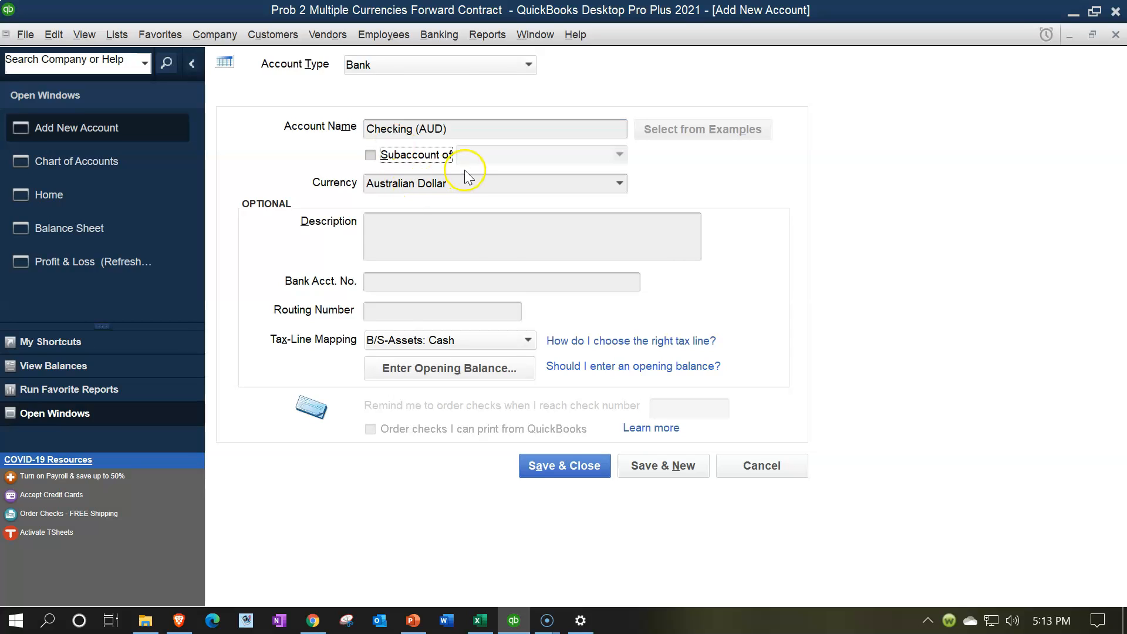
pyautogui.click(537, 468)
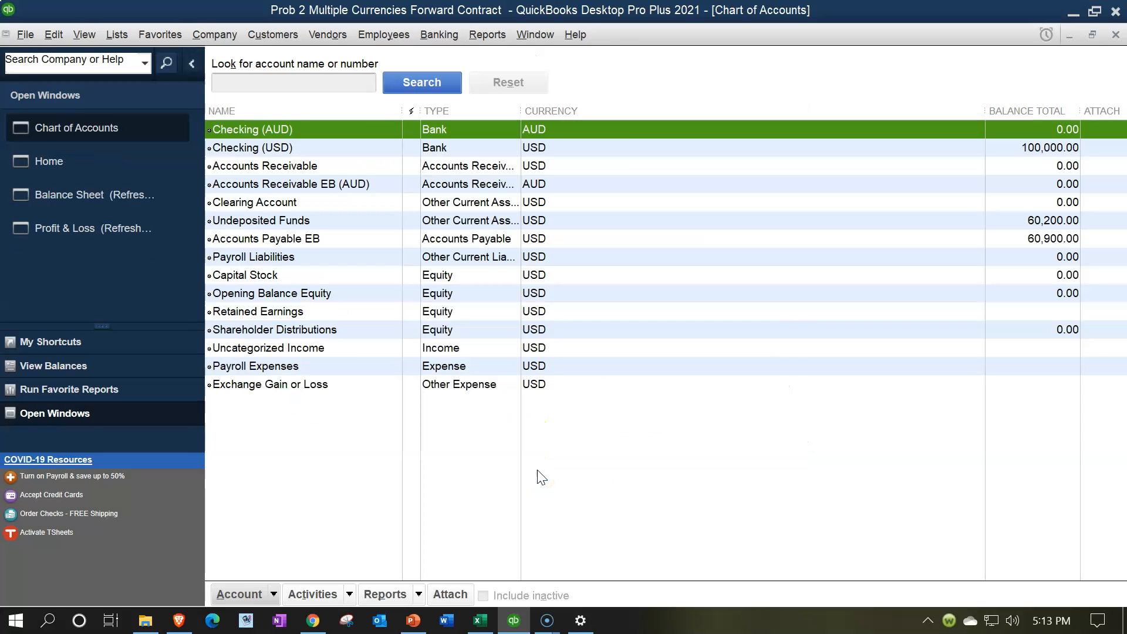
pyautogui.click(1115, 34)
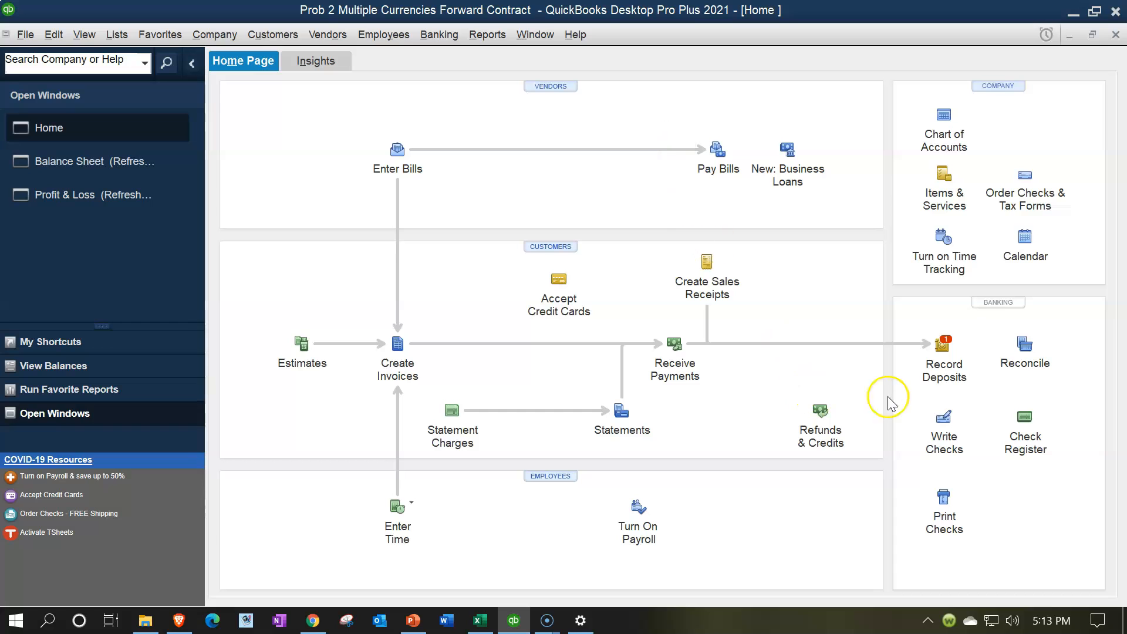
# Start recording a deposit and include the 03/31/2022 Exchange Broker E-Check payment of AUD 100,000.
pyautogui.click(940, 350)
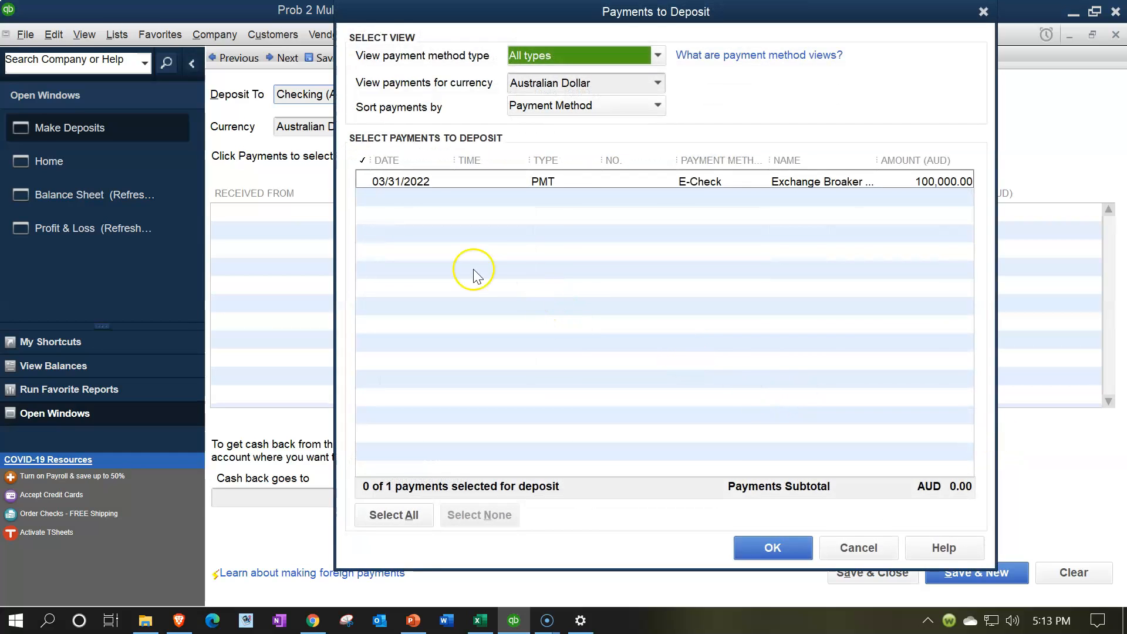
pyautogui.click(364, 182)
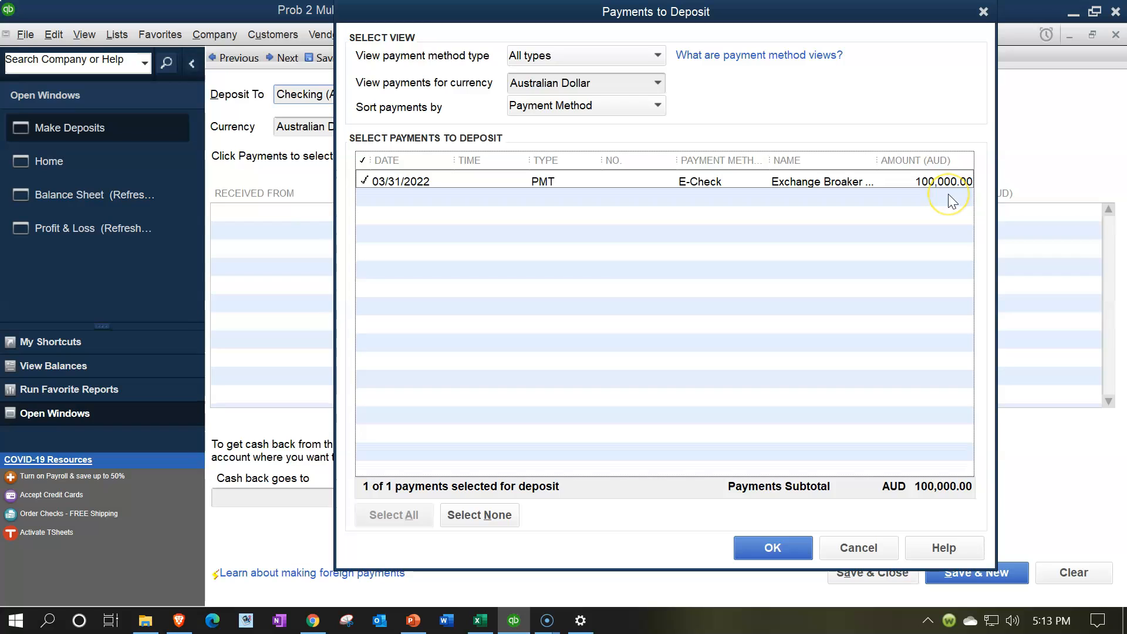
pyautogui.click(784, 547)
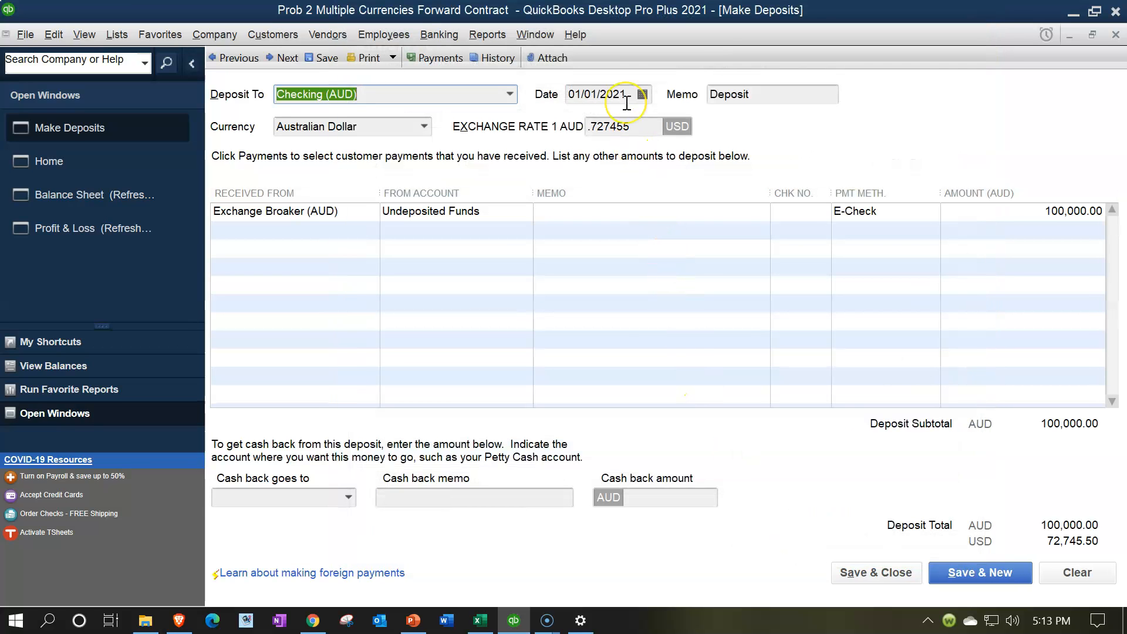
# Date the Checking (AUD) deposit 03/31/2022, using an exchange rate of .602 USD per AUD.
pyautogui.click(627, 101)
pyautogui.write('0331')
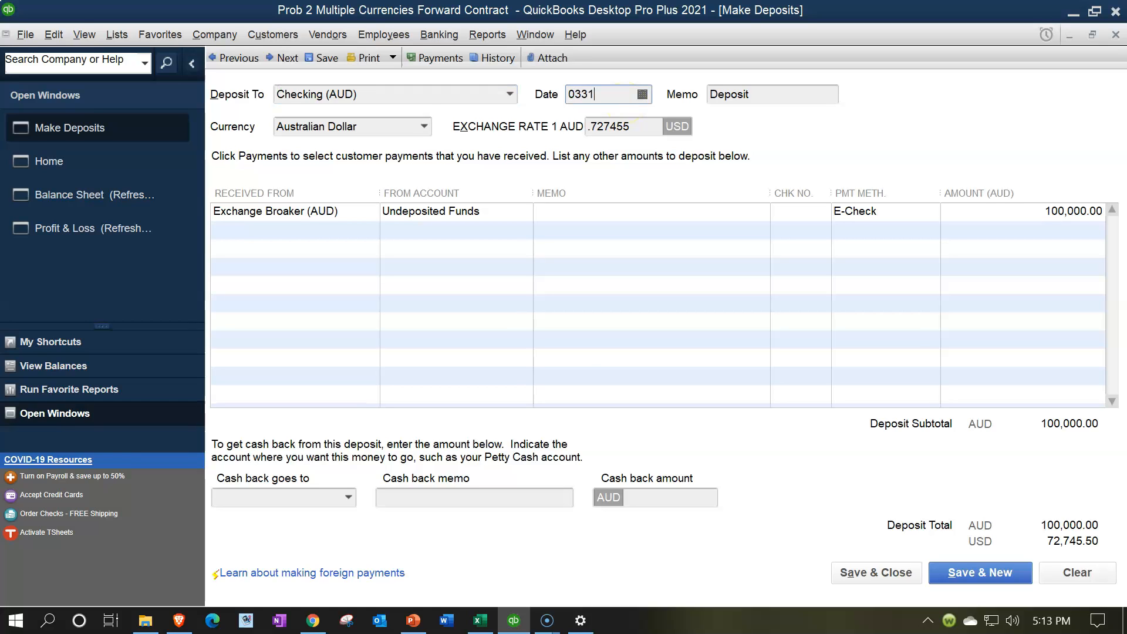
pyautogui.press('Tab')
pyautogui.click(611, 134)
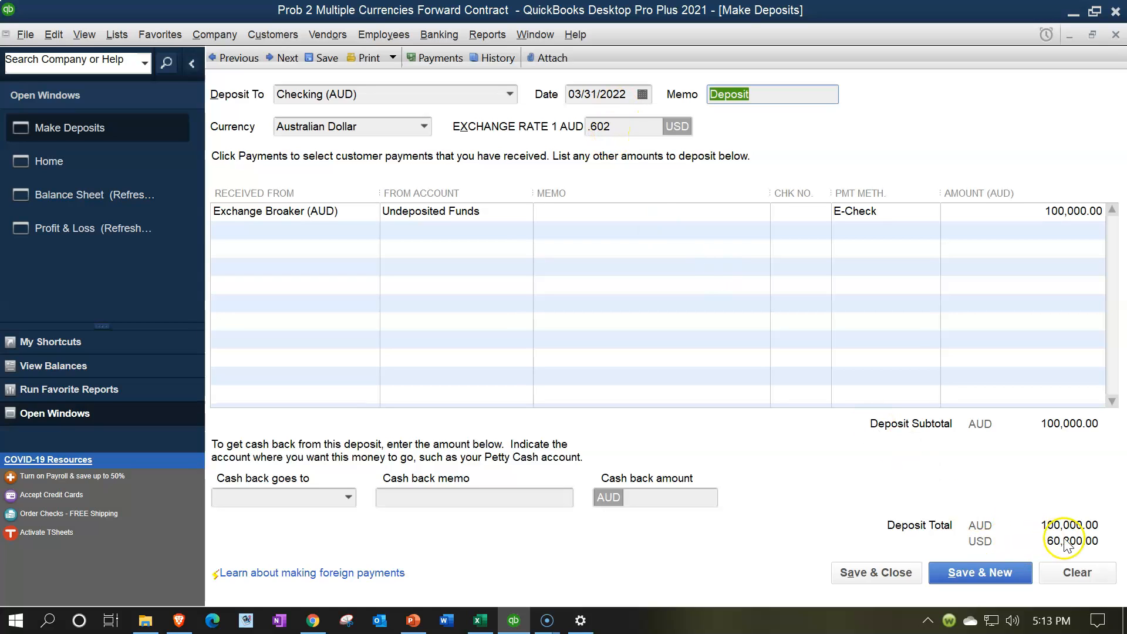
# Switch to the Excel worksheet and check the 3/31/x2 journal entry for Foreign Currency Units (AUD).
pyautogui.click(479, 619)
pyautogui.click(369, 460)
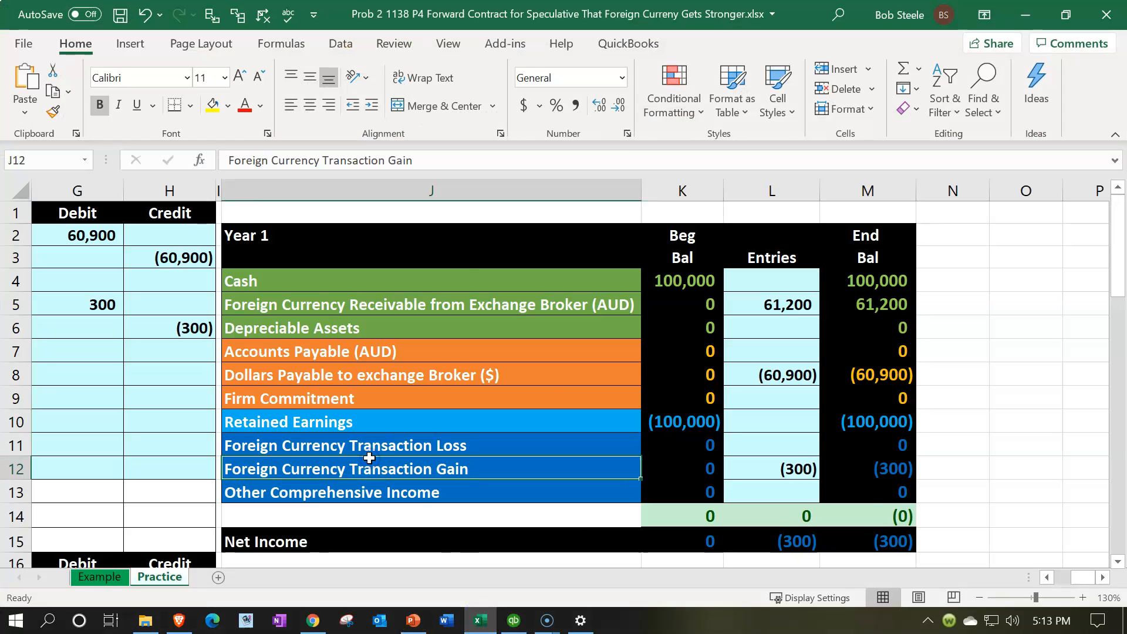
pyautogui.press('Left')
pyautogui.press('Left')
pyautogui.press('Left')
pyautogui.press('Left')
pyautogui.press('Left')
pyautogui.press('Left')
pyautogui.scroll(-4, 369, 458)
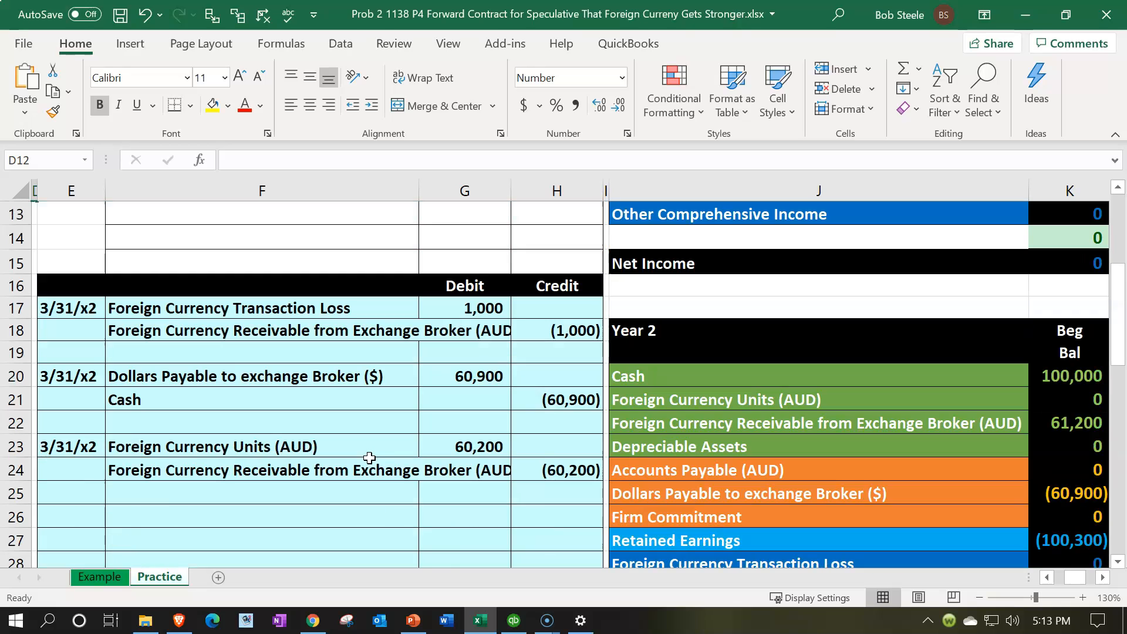
# Switch back to QuickBooks, save the AUD deposit despite the future-date warning, and open the Balance Sheet.
pyautogui.click(513, 620)
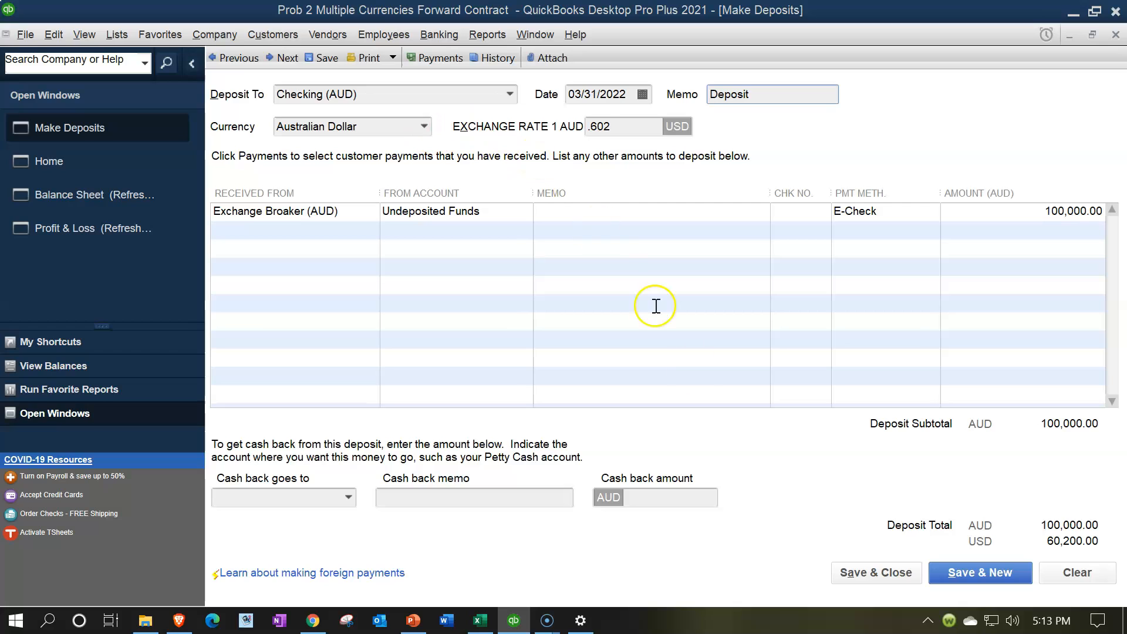
pyautogui.click(853, 576)
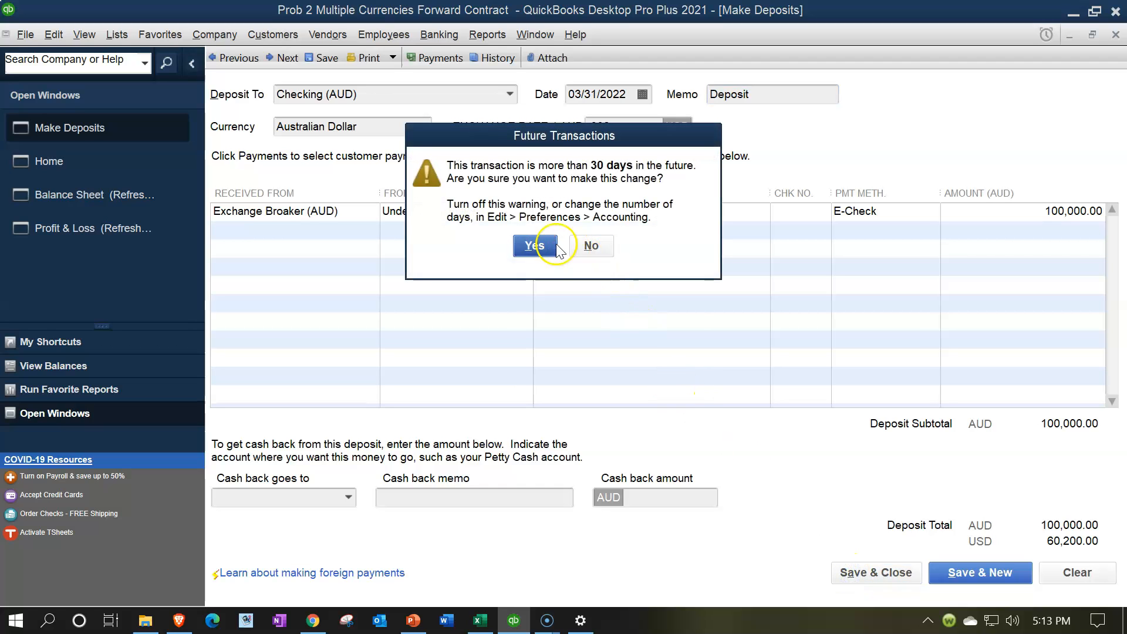
pyautogui.click(536, 245)
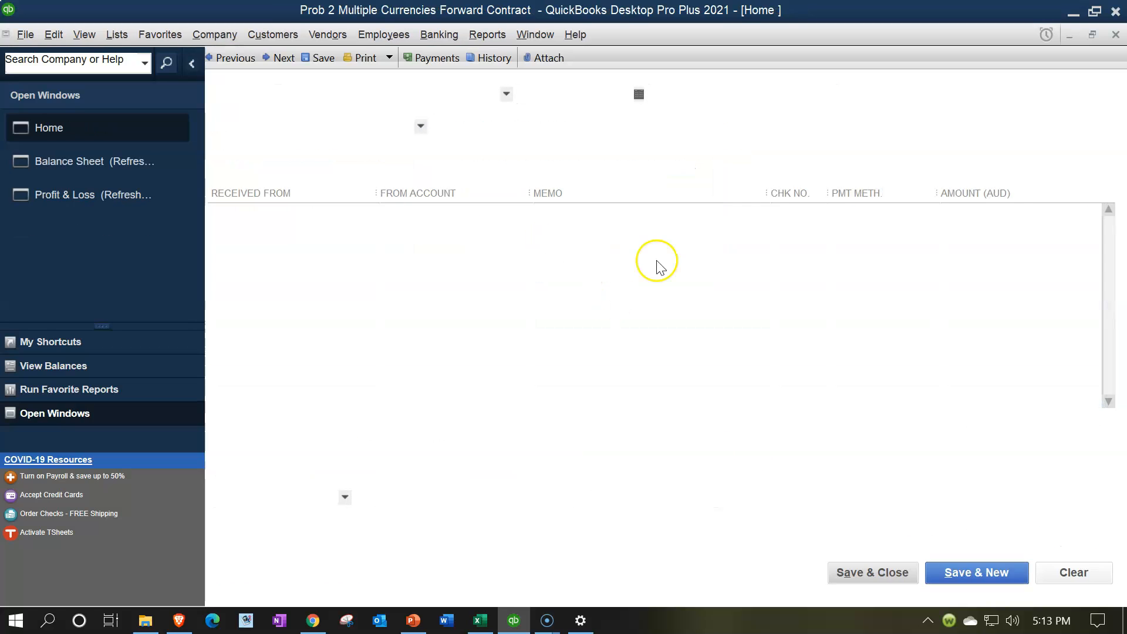
pyautogui.click(115, 167)
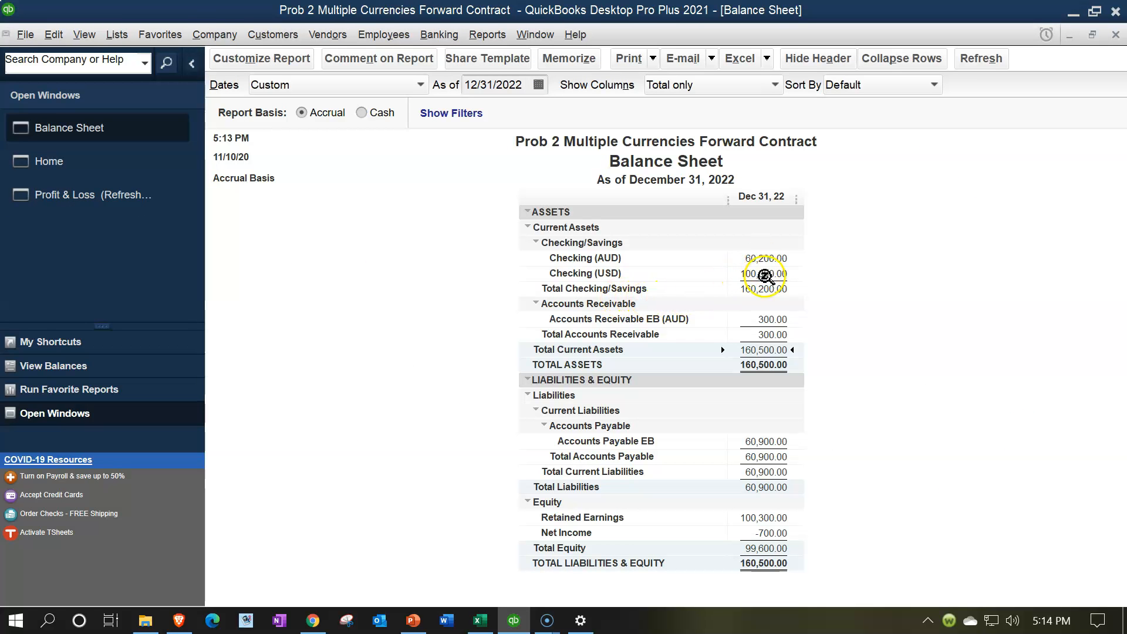
# Check the Checking (AUD) balance and open the Trial Balance report for 01/01/2021 to 12/31/2021.
pyautogui.click(757, 259)
pyautogui.click(818, 439)
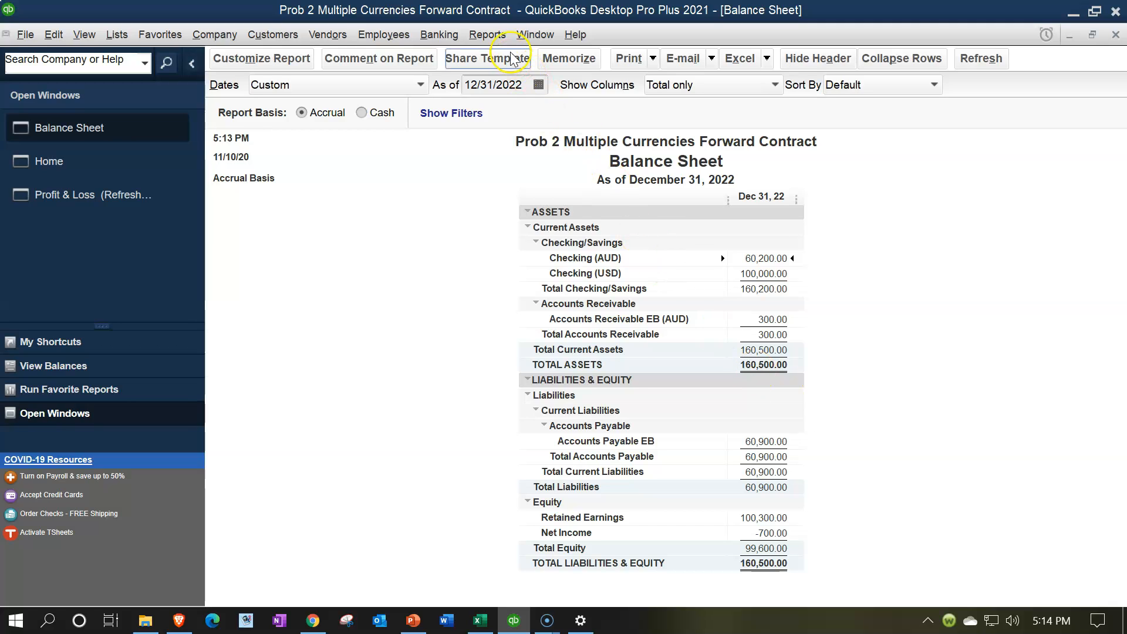
pyautogui.click(495, 40)
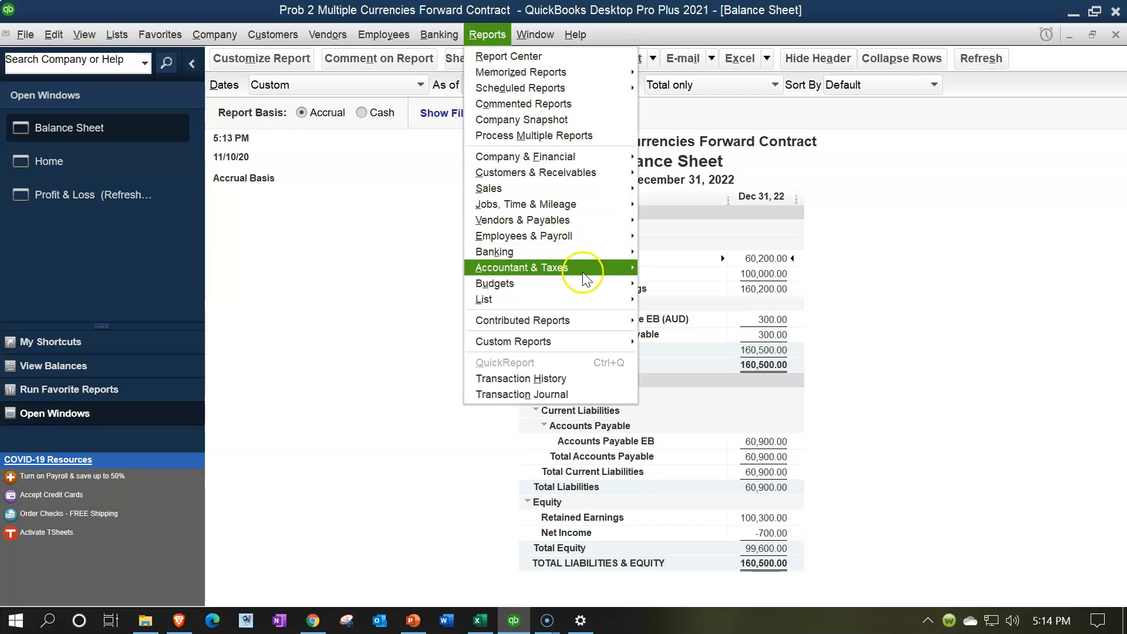
pyautogui.click(650, 270)
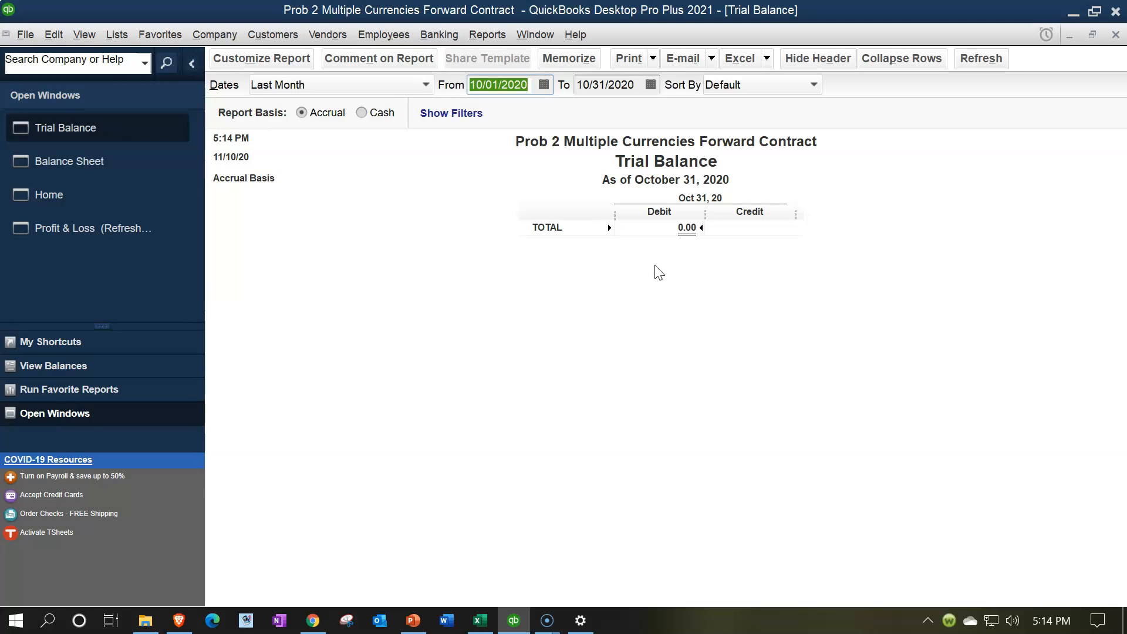
pyautogui.write('01012021')
pyautogui.press('Tab')
pyautogui.write('12/31/2021')
pyautogui.press('Tab')
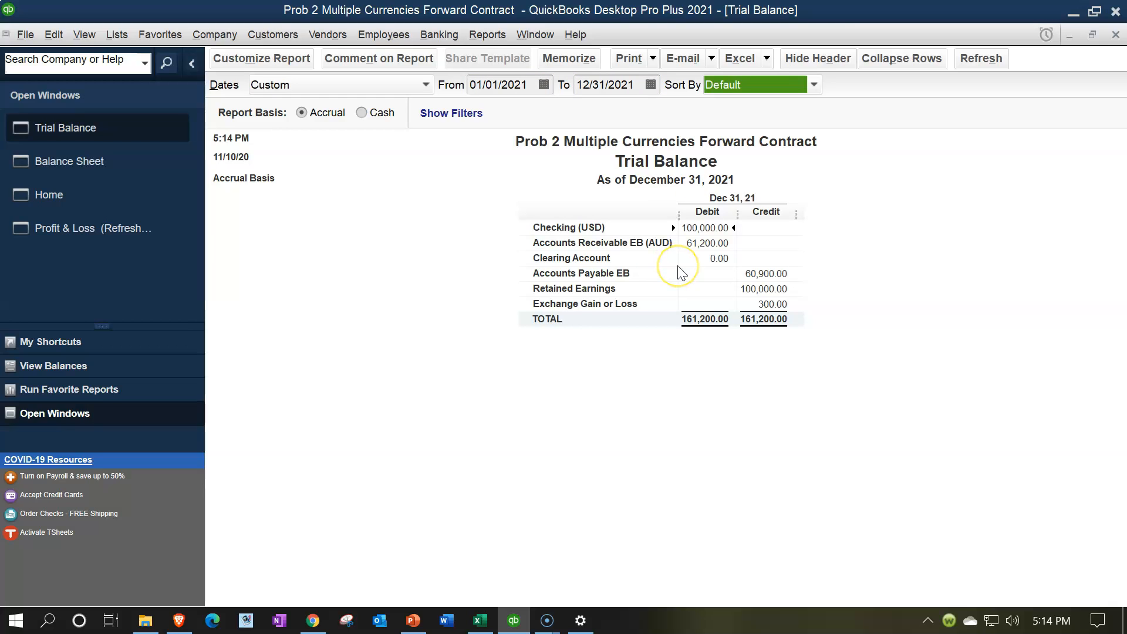
# Change the Trial Balance date range to 01/01/2022 through 12/31/2022.
pyautogui.click(531, 84)
pyautogui.press('BackSpace')
pyautogui.write('2')
pyautogui.press('Tab')
pyautogui.write('12/31/2022')
pyautogui.press('Tab')
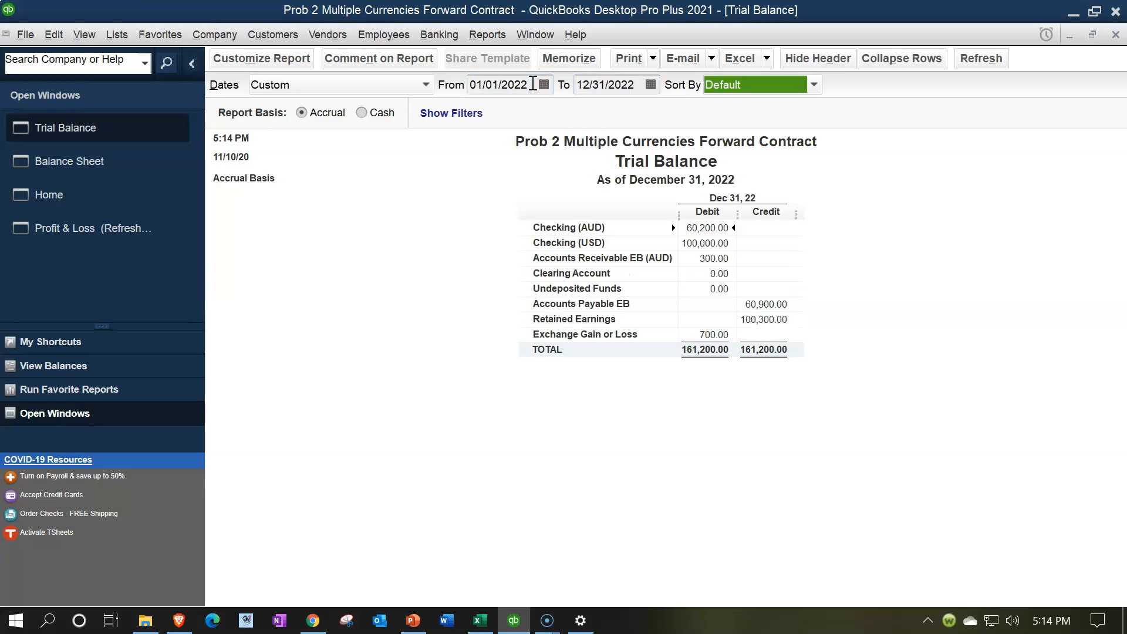
# Review the transactions behind Undeposited Funds, and check the Accounts Receivable EB (AUD) and Exchange Gain or Loss balances on the Trial Balance.
pyautogui.doubleClick(708, 288)
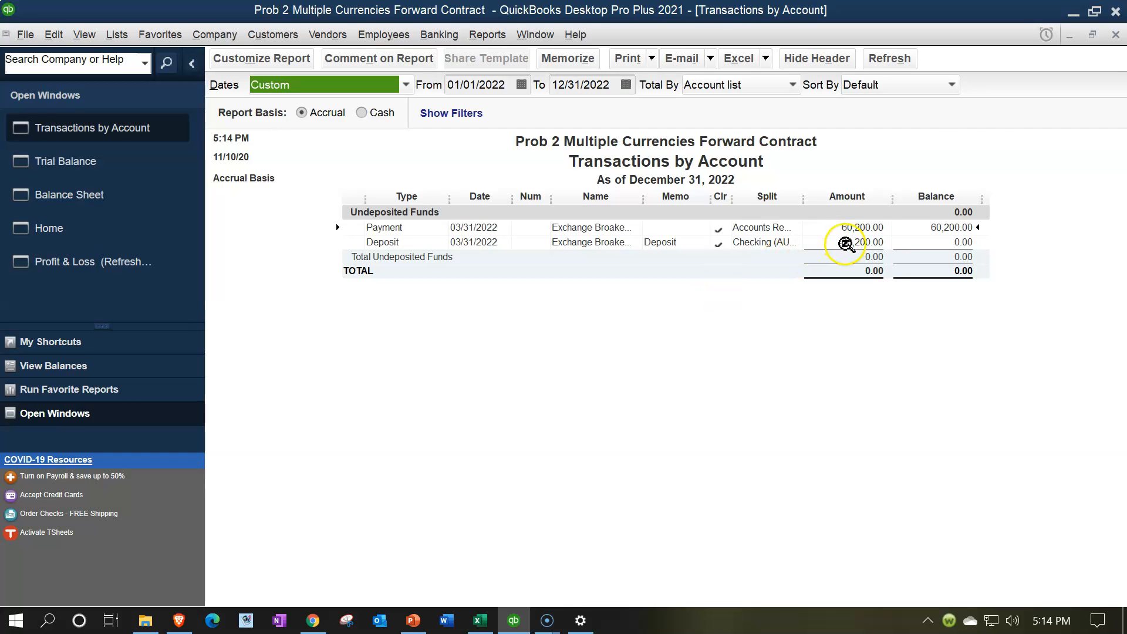
pyautogui.click(1116, 35)
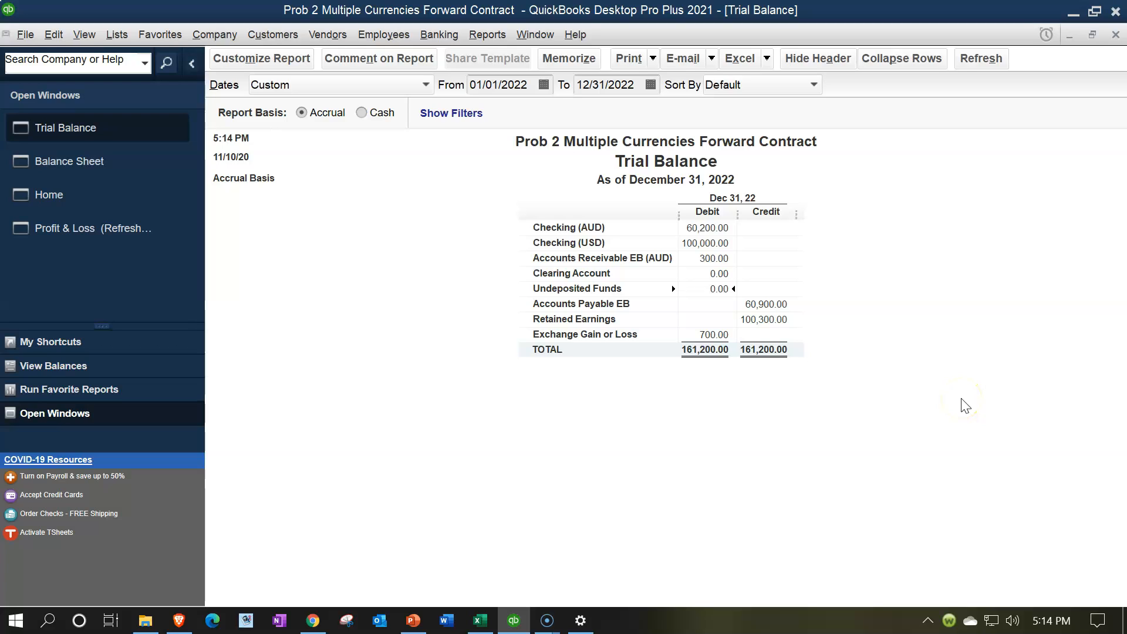
pyautogui.click(719, 257)
pyautogui.click(718, 334)
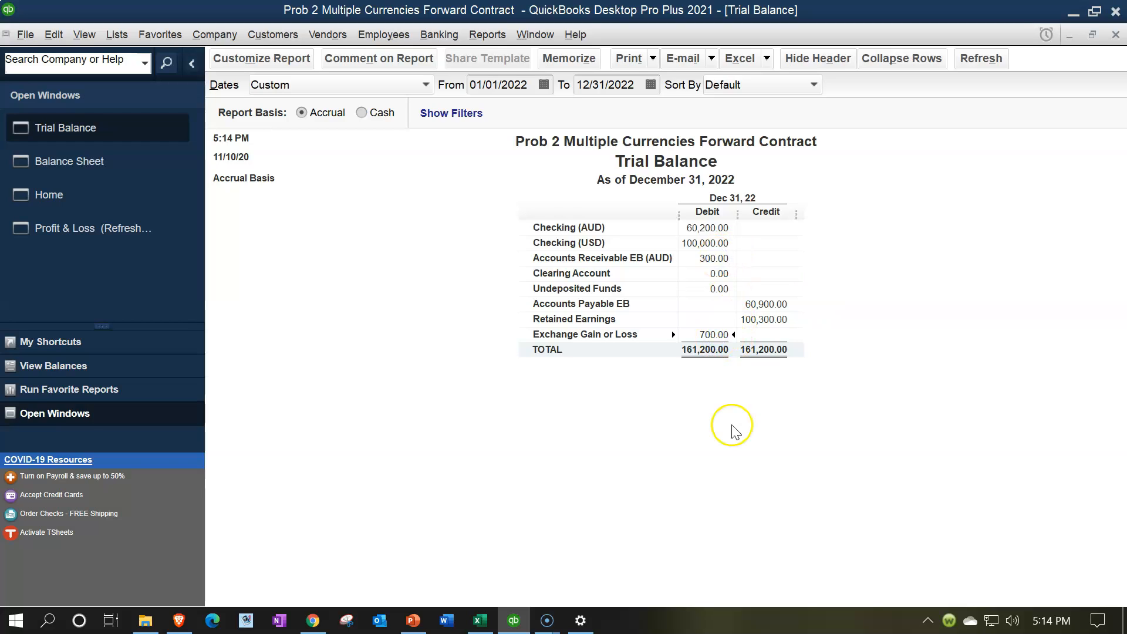